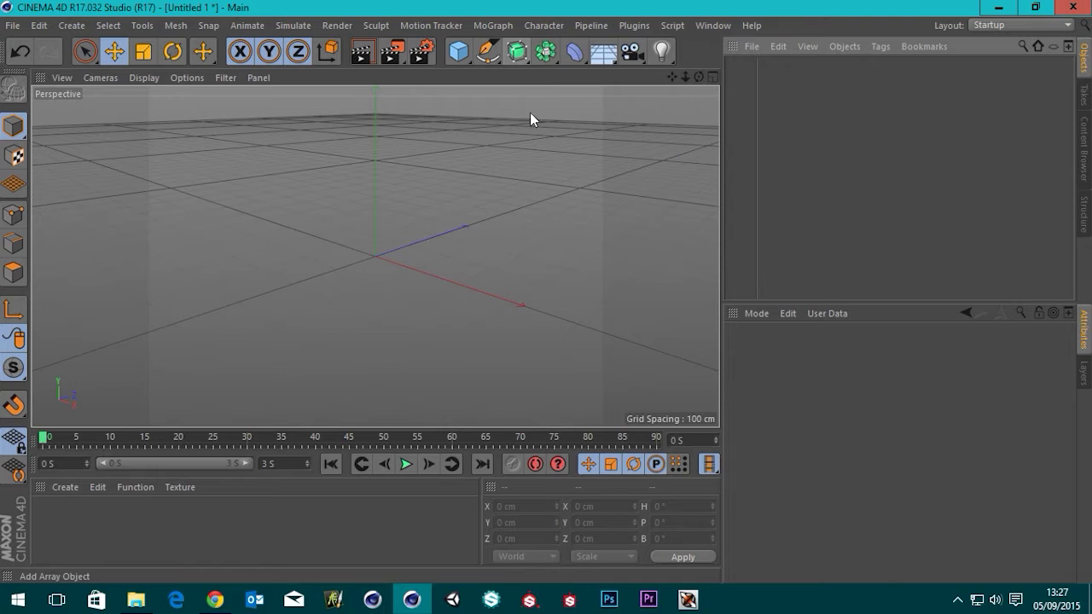
# Add a Metaball object and a Sphere primitive to the scene
pyautogui.click(546, 51)
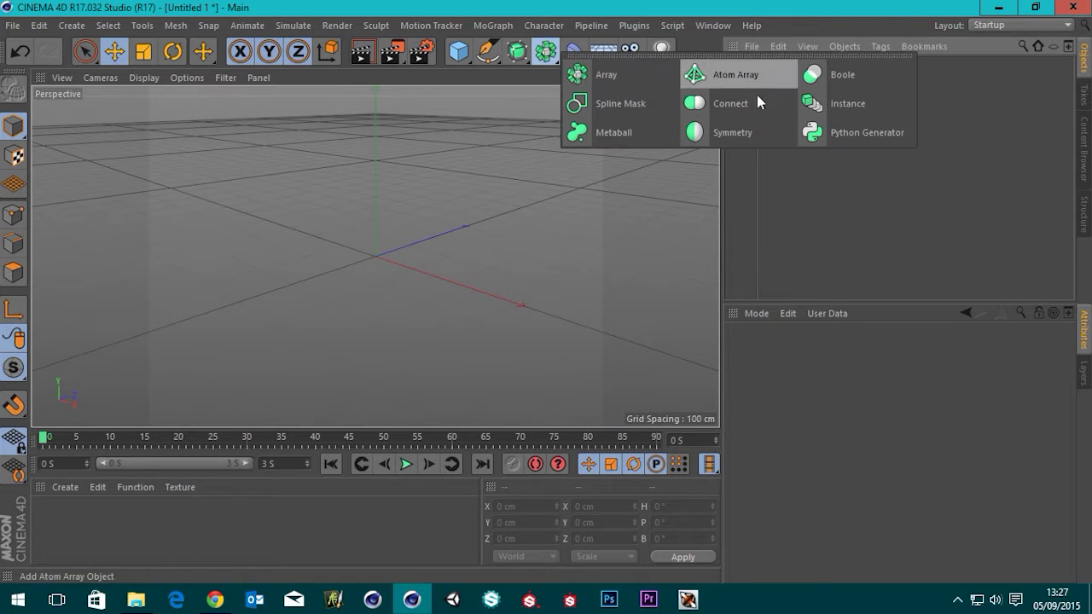
pyautogui.click(594, 134)
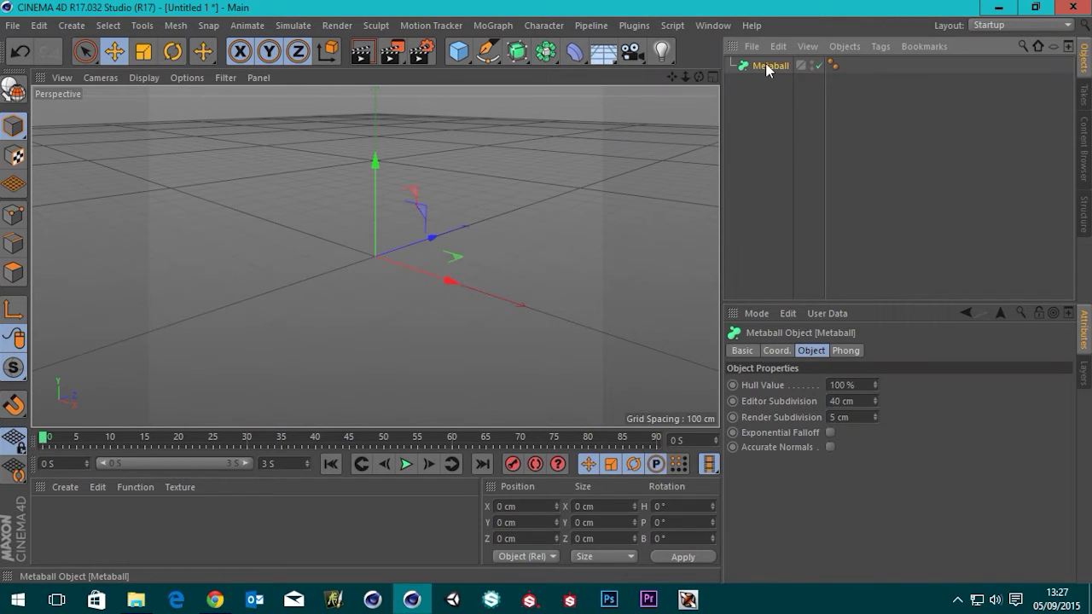
pyautogui.click(771, 114)
pyautogui.click(766, 65)
pyautogui.click(458, 53)
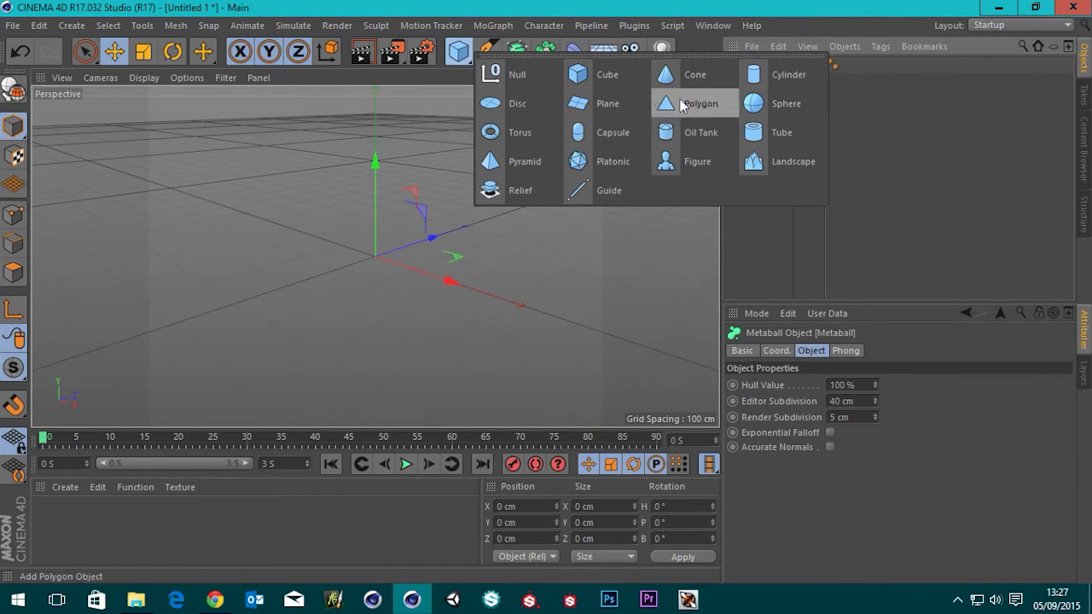
pyautogui.click(778, 103)
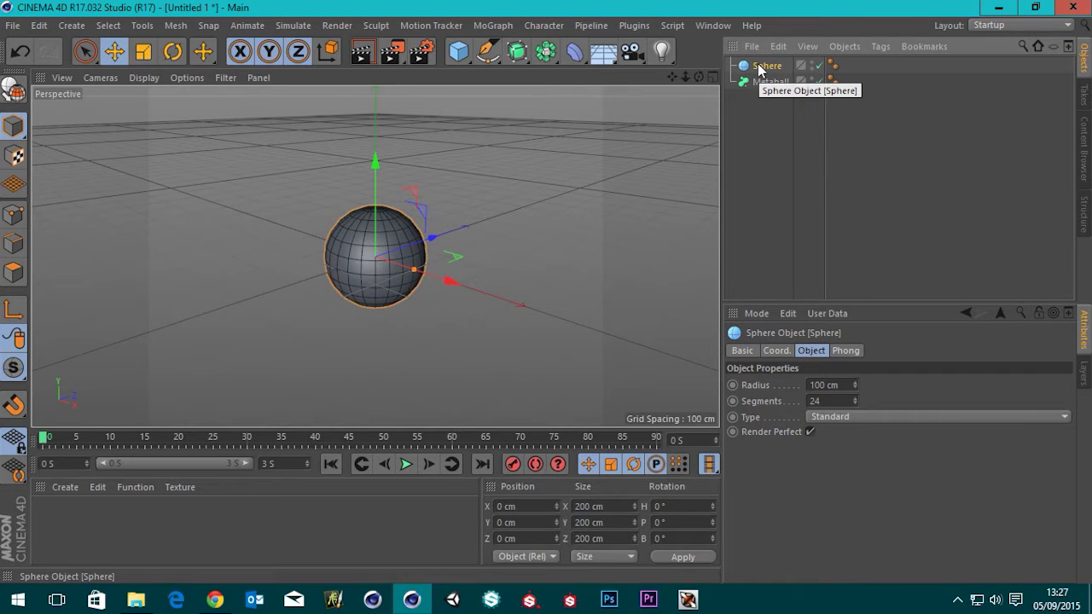
# Duplicate the sphere twice, moving Sphere.1 to the right and raising Sphere.2 above the others
pyautogui.hotkey('ctrl', 'v')
pyautogui.hotkey('ctrl', 'v')
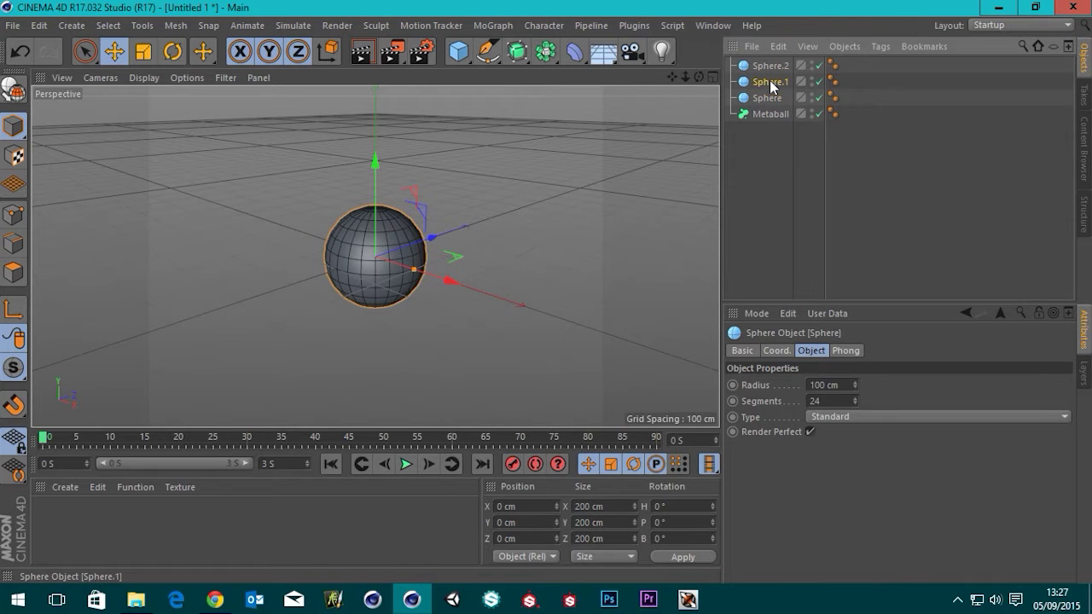
pyautogui.click(769, 80)
pyautogui.moveTo(448, 285); pyautogui.dragTo(562, 305)
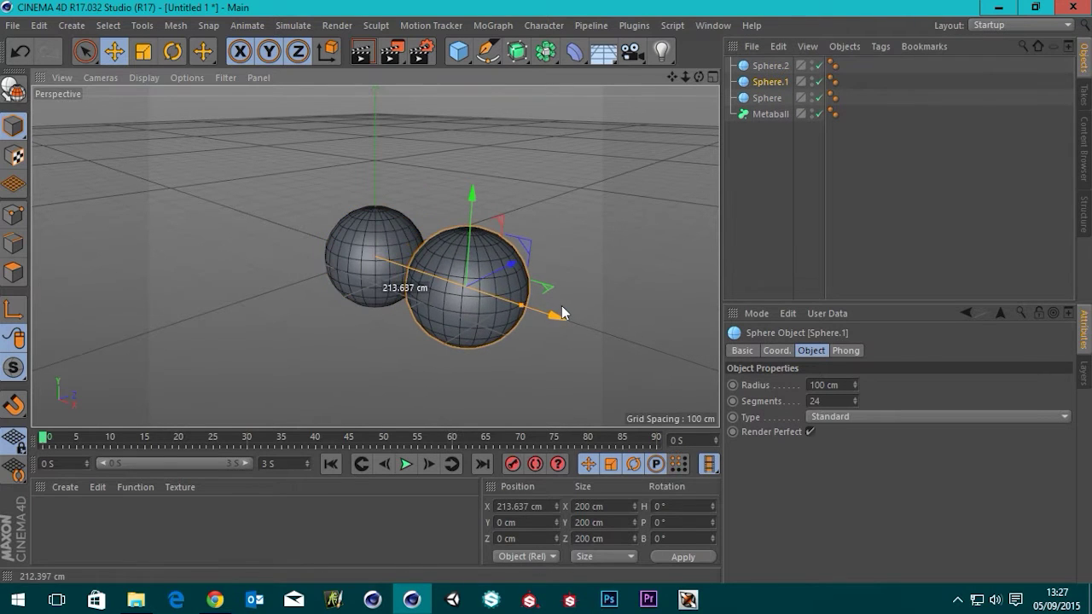
pyautogui.moveTo(458, 317)
pyautogui.keyDown('alt'); pyautogui.mouseDown()
pyautogui.moveTo(543, 248)
pyautogui.moveTo(538, 264)
pyautogui.moveTo(426, 307)
pyautogui.moveTo(443, 304)
pyautogui.mouseUp(); pyautogui.keyUp('alt')
pyautogui.click(769, 66)
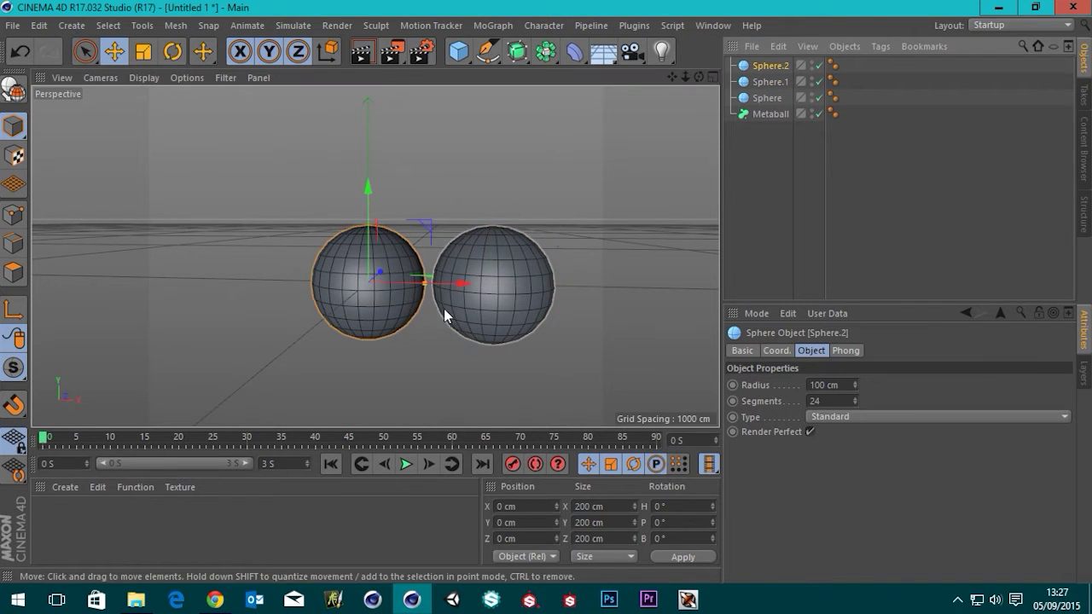
pyautogui.moveTo(421, 230); pyautogui.dragTo(491, 104)
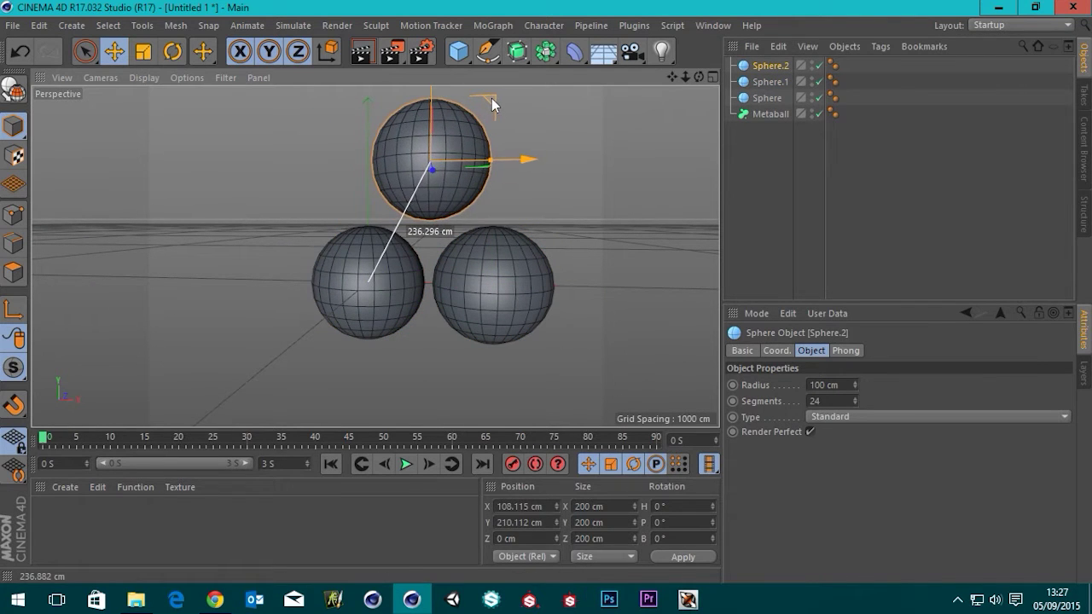
pyautogui.keyDown('alt'); pyautogui.moveTo(517, 312); pyautogui.dragTo(444, 256); pyautogui.keyUp('alt')
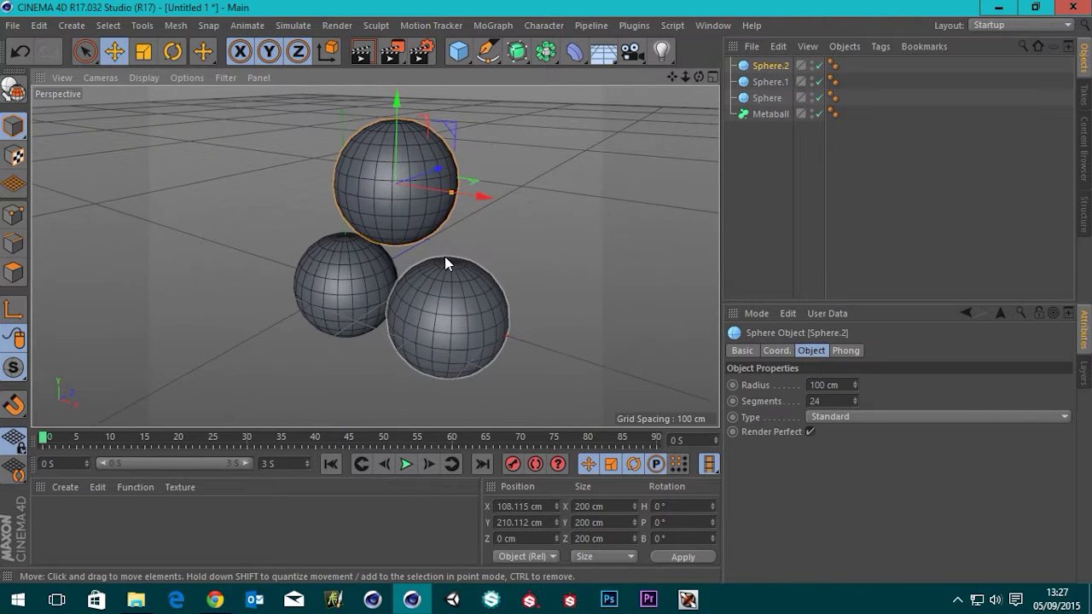
# Nest the three spheres under the Metaball and orbit around the blended blob
pyautogui.moveTo(769, 99)
pyautogui.mouseDown()
pyautogui.moveTo(776, 70)
pyautogui.moveTo(775, 127)
pyautogui.moveTo(770, 114)
pyautogui.mouseUp()
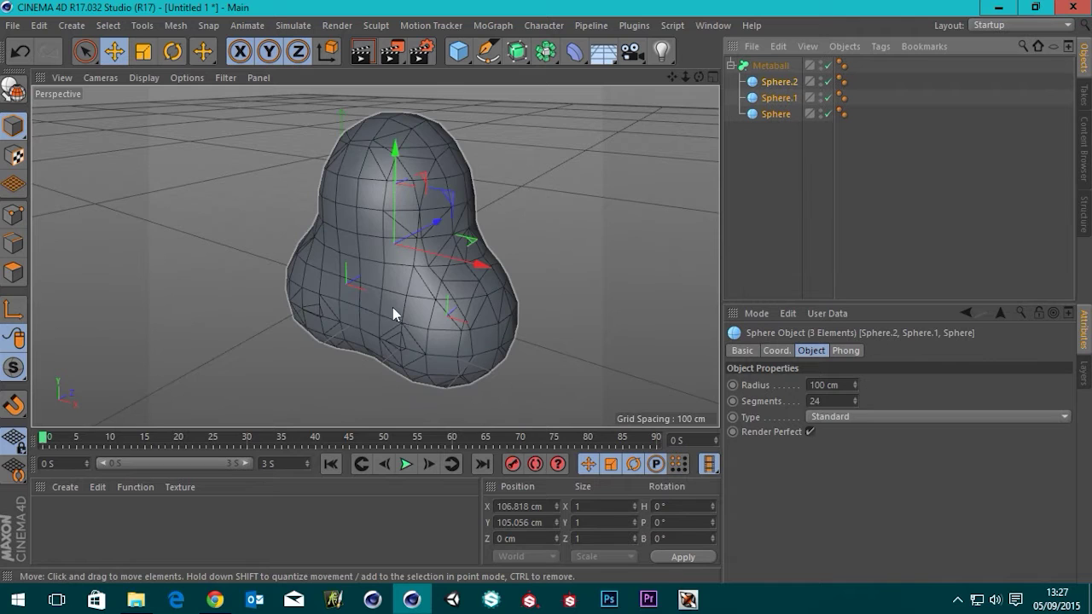
pyautogui.keyDown('alt'); pyautogui.moveTo(346, 288); pyautogui.dragTo(387, 295); pyautogui.keyUp('alt')
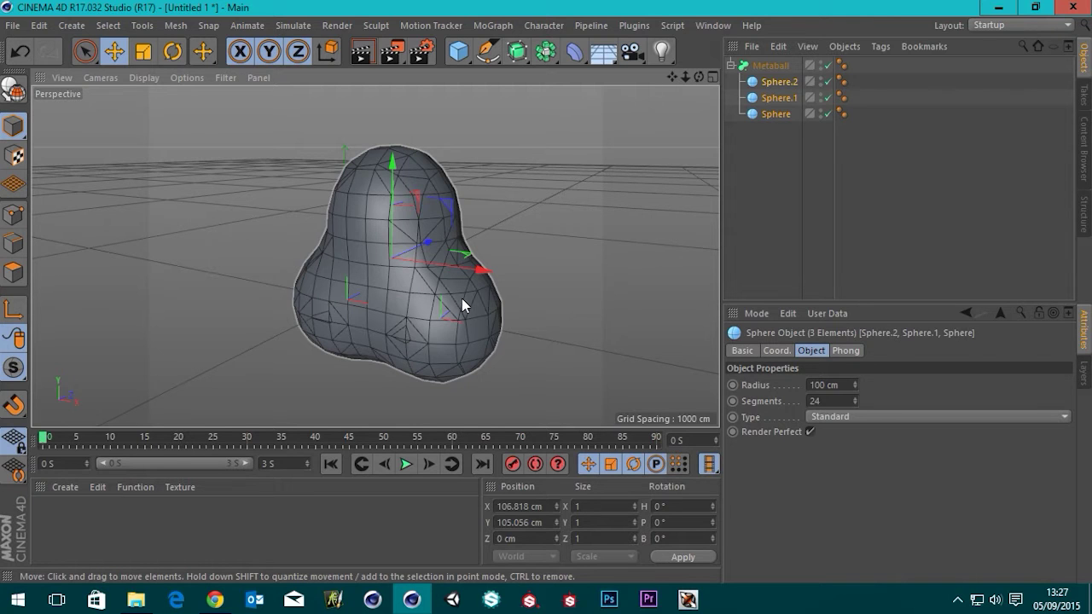
pyautogui.keyDown('alt'); pyautogui.moveTo(461, 304); pyautogui.dragTo(417, 313); pyautogui.keyUp('alt')
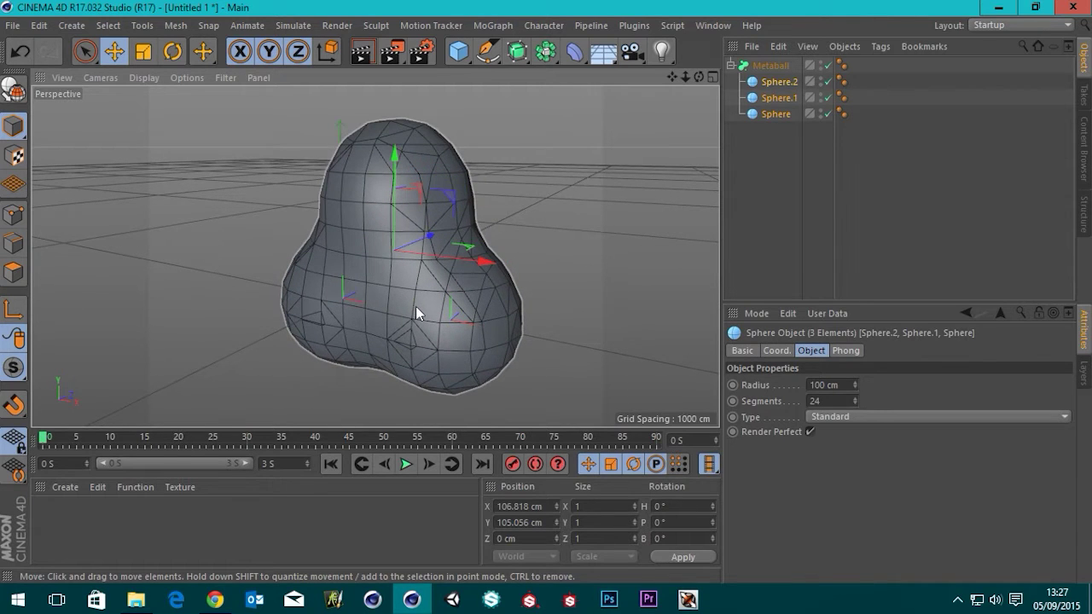
# Set the Metaball's Editor Subdivision to 20 cm, leaving Hull Value unchanged
pyautogui.click(771, 65)
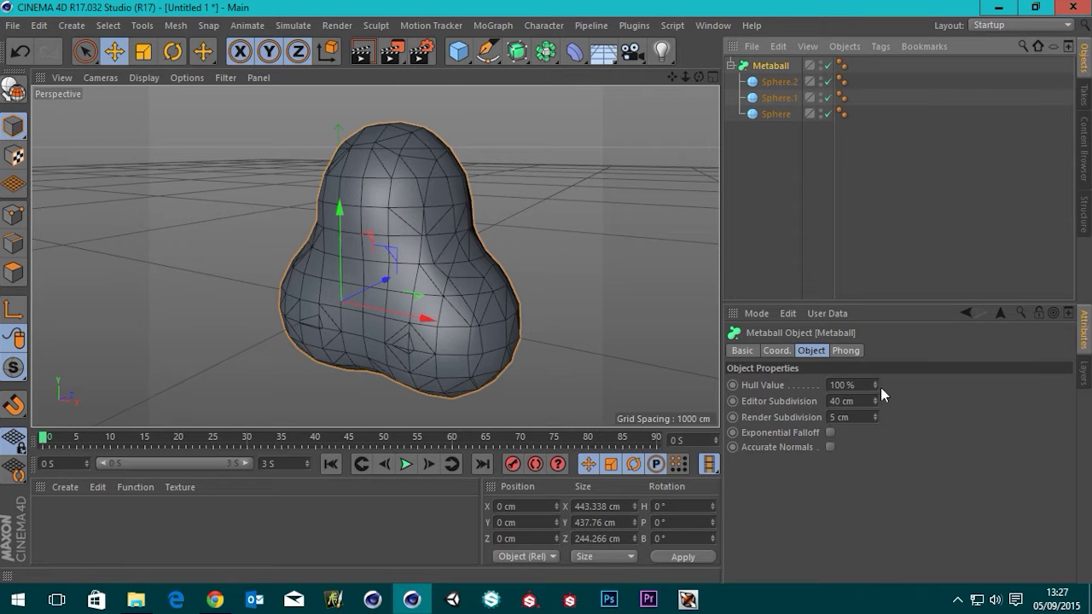
pyautogui.moveTo(875, 385)
pyautogui.mouseDown()
pyautogui.moveTo(849, 386)
pyautogui.moveTo(875, 387)
pyautogui.mouseUp()
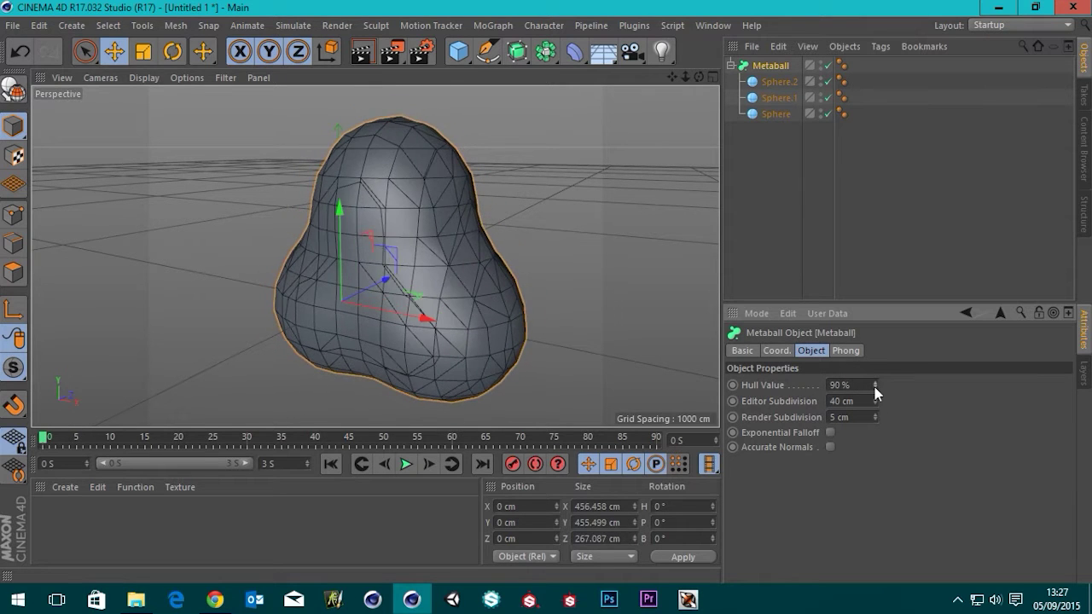
pyautogui.hotkey('ctrl', 'z')
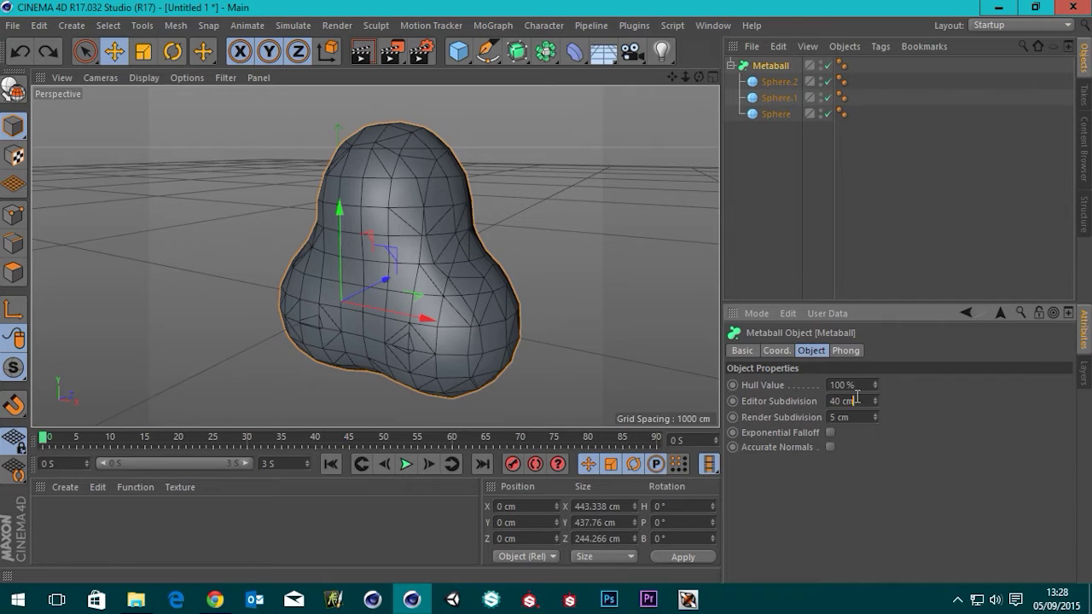
pyautogui.click(856, 399)
pyautogui.write('20')
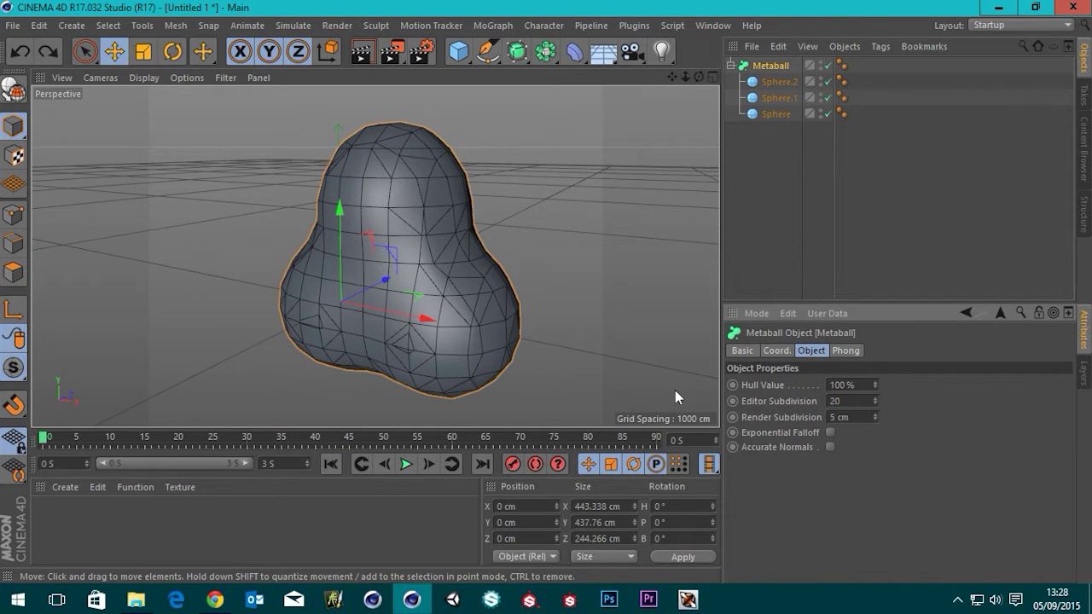
pyautogui.press('Return')
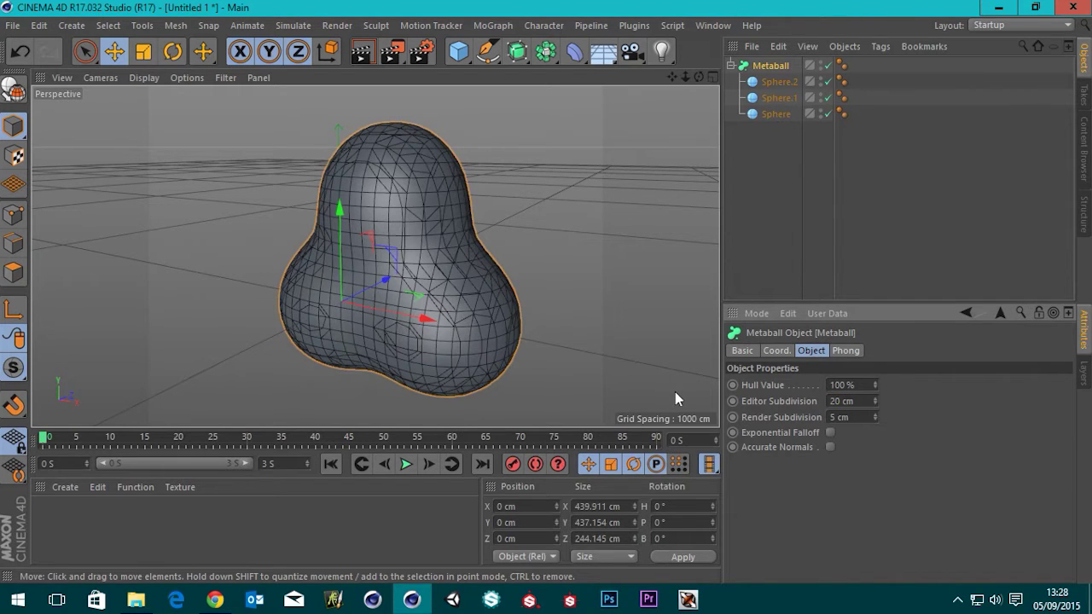
# Drag Sphere.1 outward along X to about 334 cm, leaving only a thin metaball neck
pyautogui.click(779, 98)
pyautogui.scroll(-4, 452, 236)
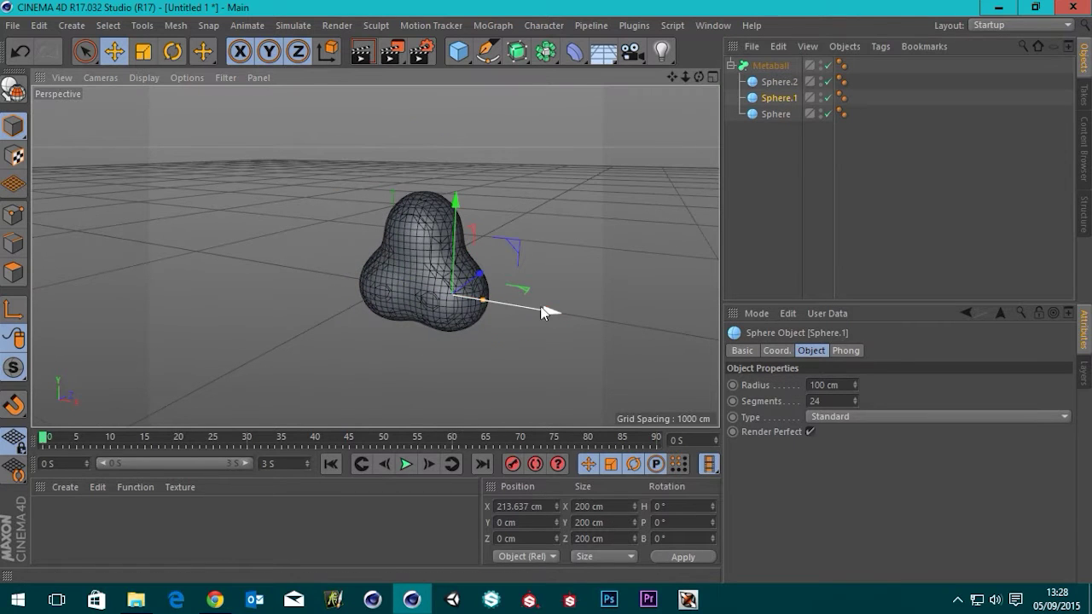
pyautogui.moveTo(540, 314); pyautogui.dragTo(601, 329)
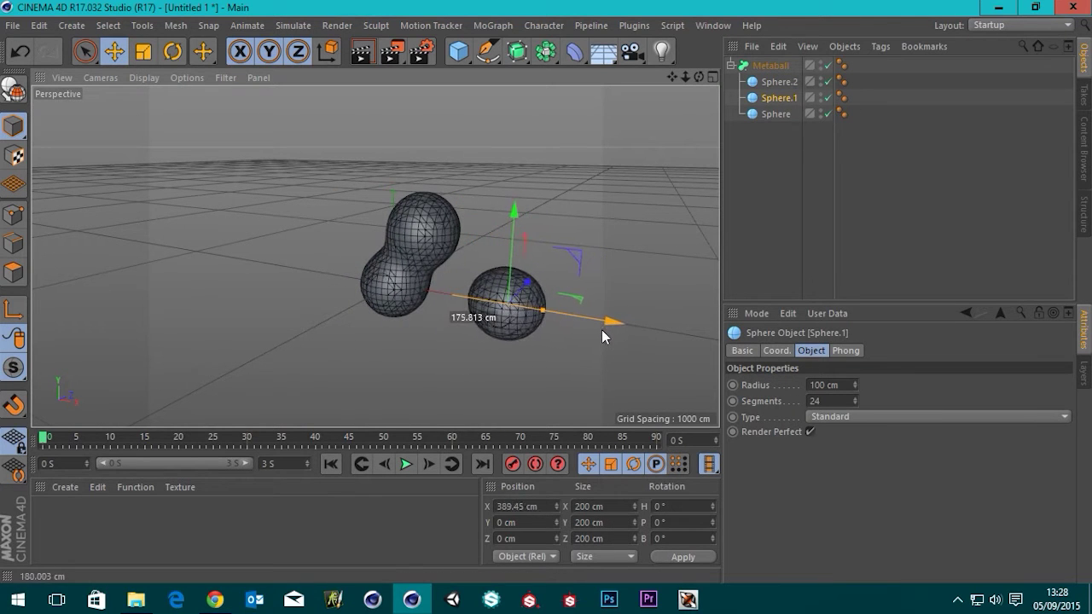
pyautogui.scroll(5, 456, 336)
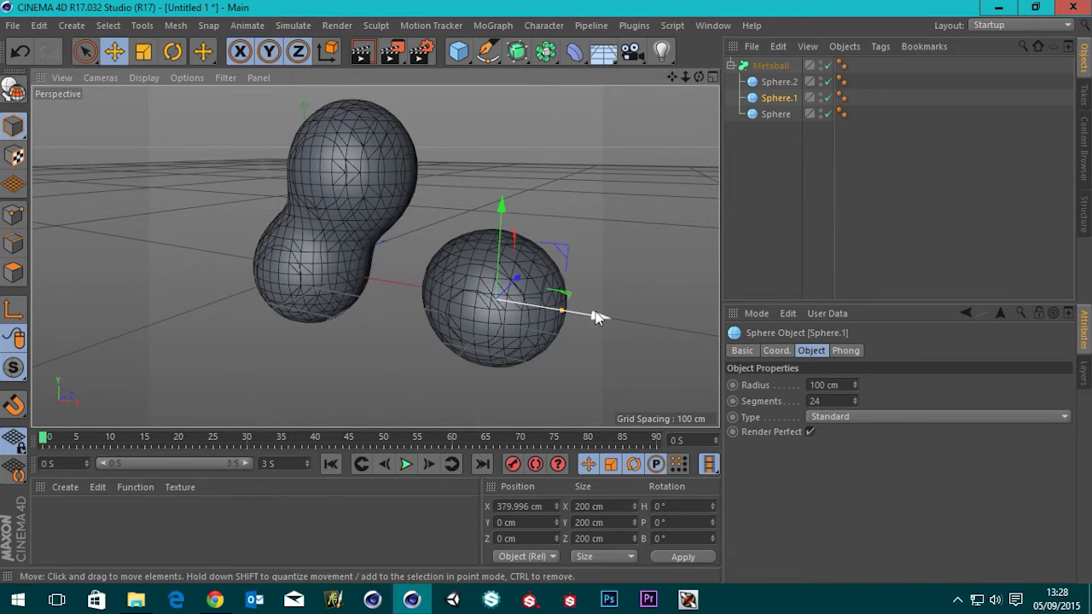
pyautogui.moveTo(573, 316); pyautogui.dragTo(515, 259)
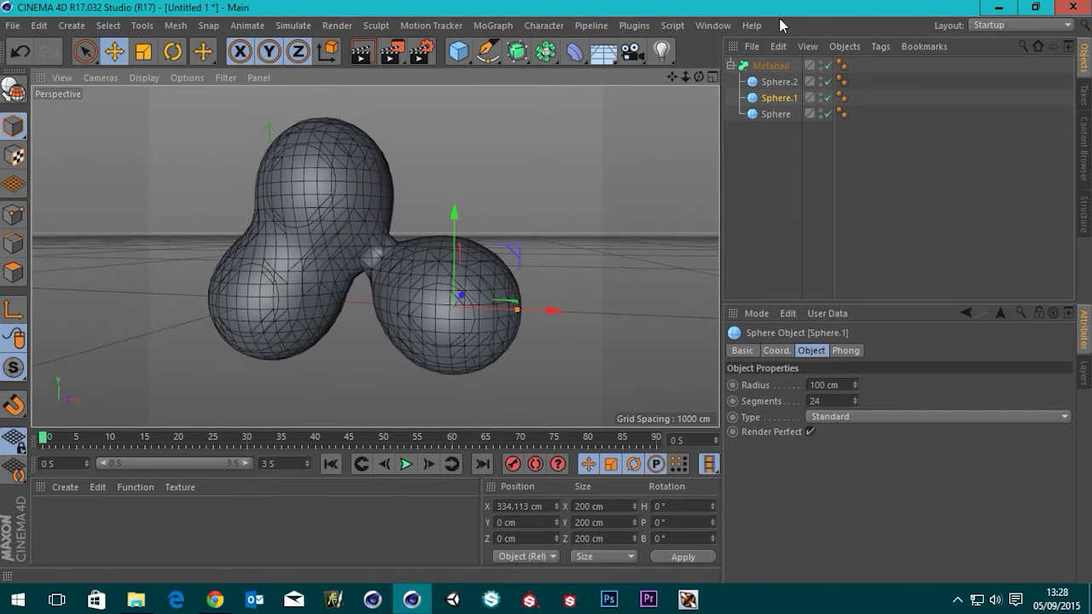
# Lower the Metaball Hull Value to test it, then shift Sphere.1 along X
pyautogui.click(769, 68)
pyautogui.keyDown('alt'); pyautogui.moveTo(403, 176); pyautogui.dragTo(397, 218); pyautogui.keyUp('alt')
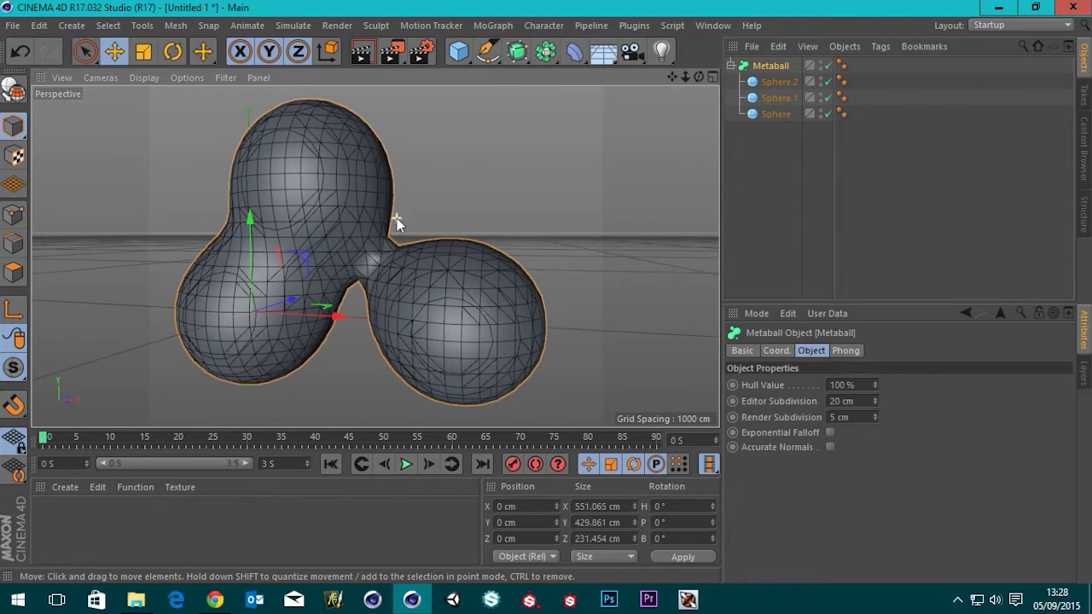
pyautogui.moveTo(874, 381); pyautogui.dragTo(873, 404)
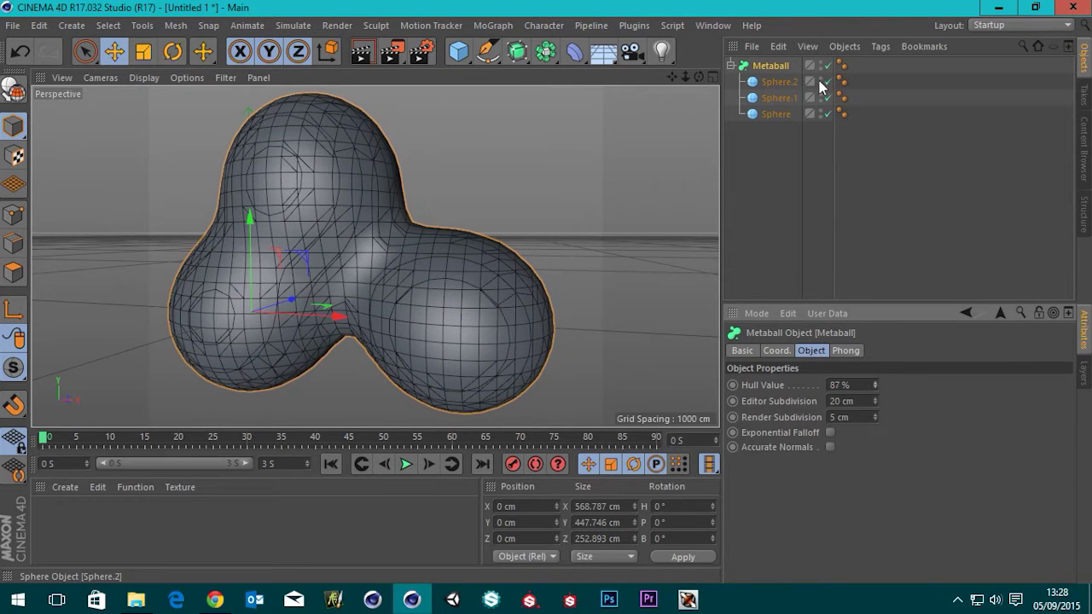
pyautogui.click(779, 81)
pyautogui.scroll(-2, 419, 252)
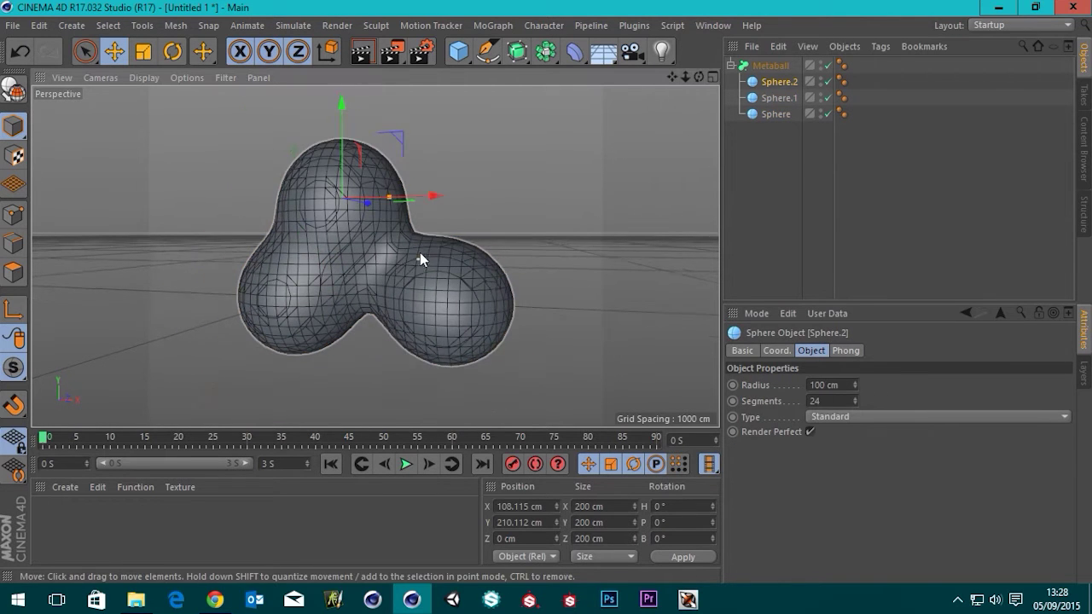
pyautogui.click(777, 97)
pyautogui.moveTo(560, 310)
pyautogui.mouseDown()
pyautogui.moveTo(604, 312)
pyautogui.moveTo(551, 328)
pyautogui.mouseUp()
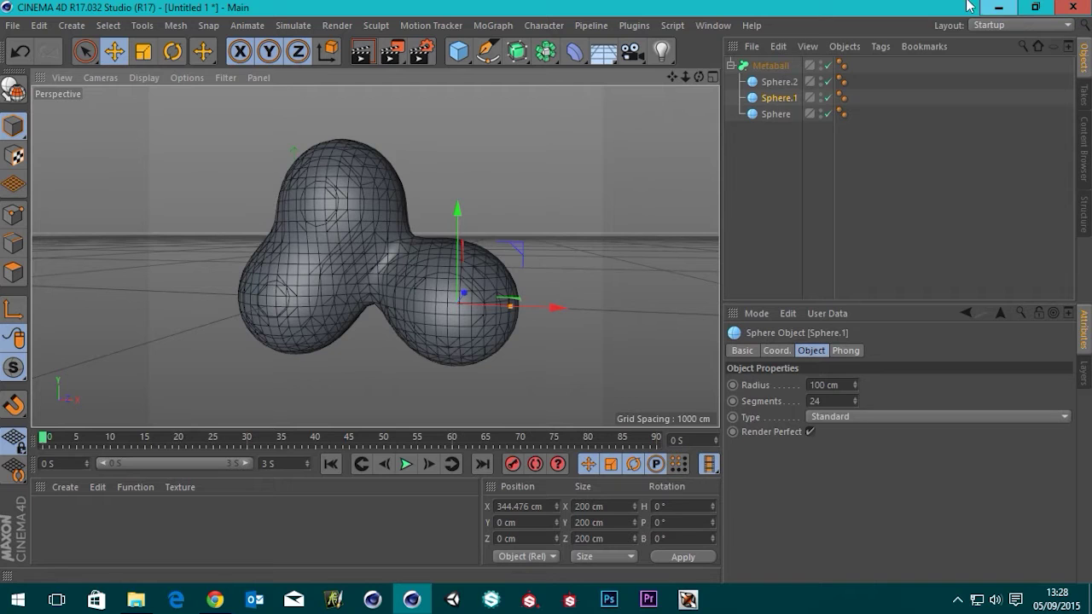
# Reset Hull Value to 100% and place Sphere.1 at X 369.801 cm, separate from the pair
pyautogui.click(771, 66)
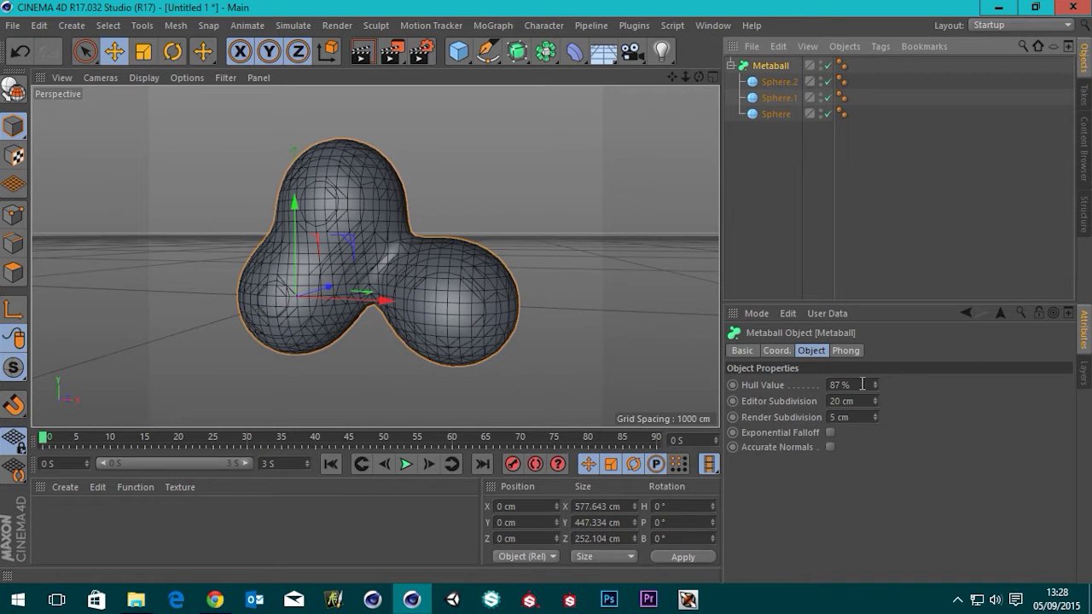
pyautogui.write('100')
pyautogui.press('Return')
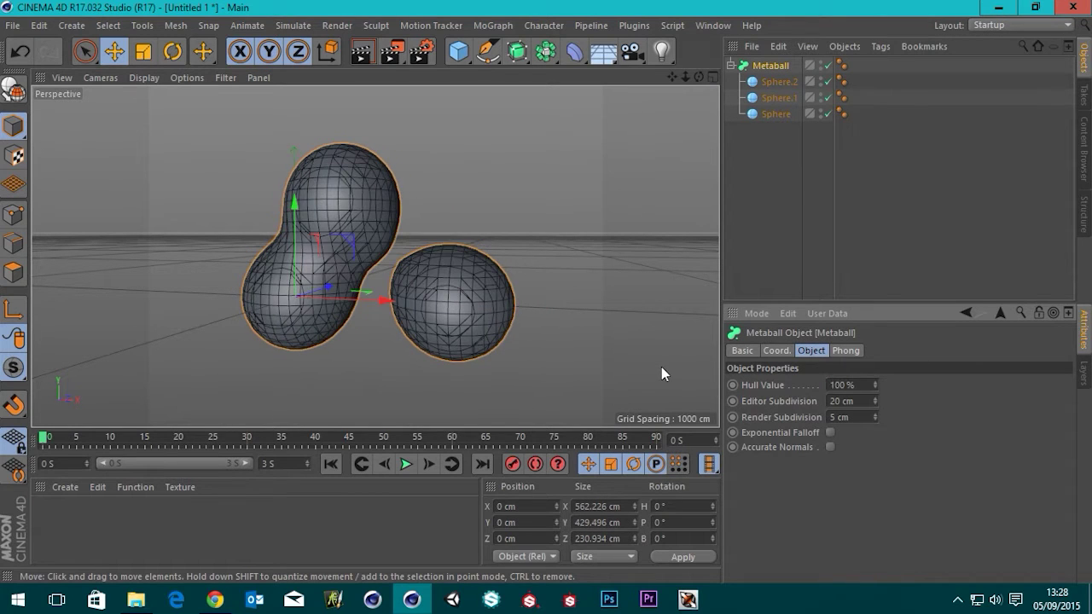
pyautogui.click(505, 328)
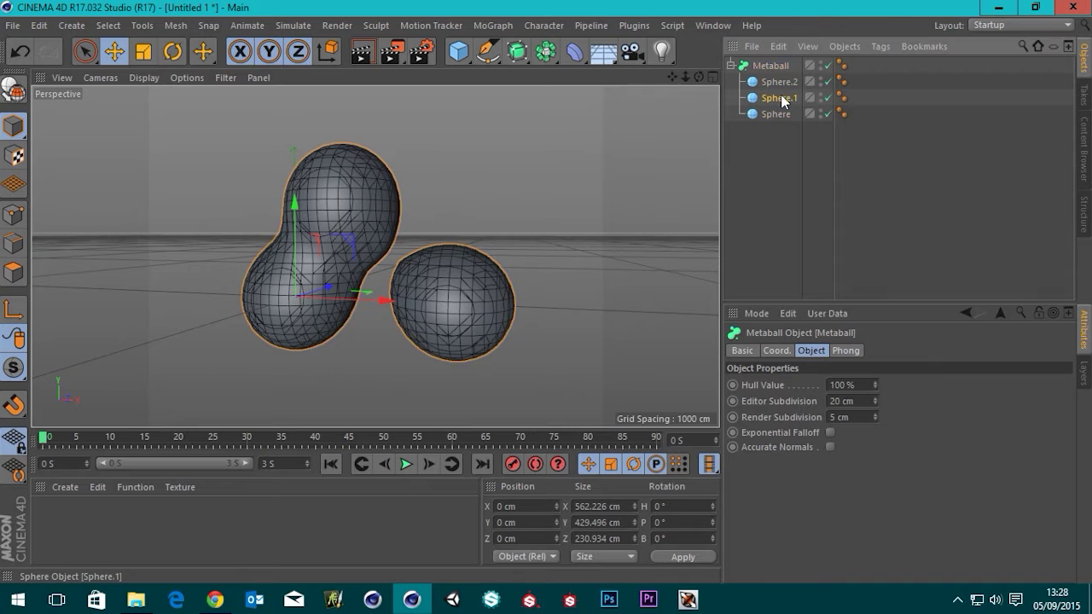
pyautogui.moveTo(553, 309)
pyautogui.mouseDown()
pyautogui.moveTo(512, 312)
pyautogui.moveTo(522, 322)
pyautogui.moveTo(497, 329)
pyautogui.moveTo(585, 310)
pyautogui.moveTo(563, 318)
pyautogui.mouseUp()
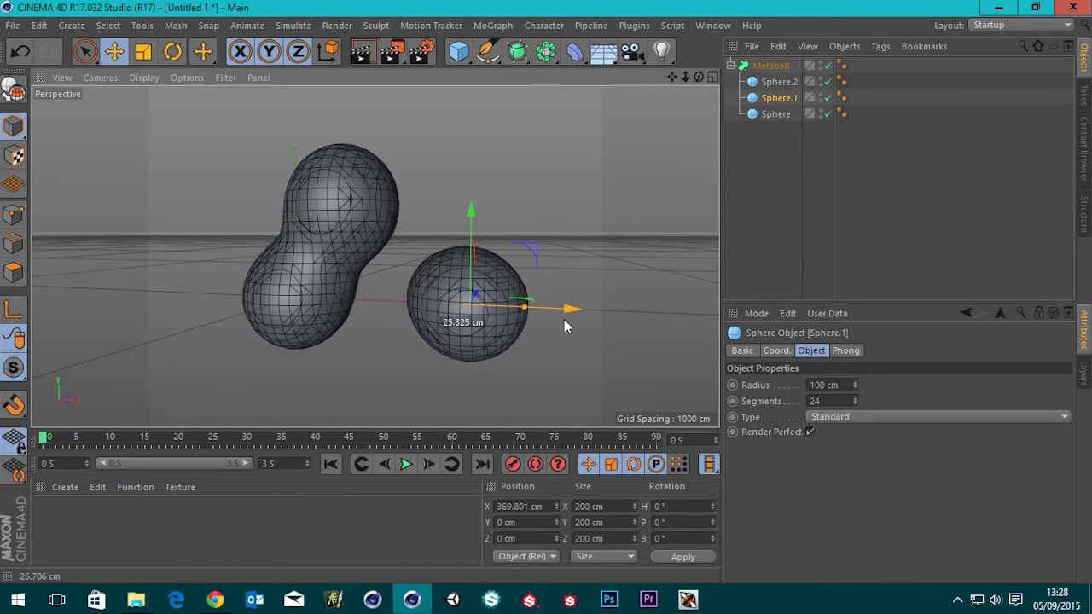
# Set the Metaball's Editor Subdivision to 10 cm and slide the right sphere into the blob and back
pyautogui.click(786, 65)
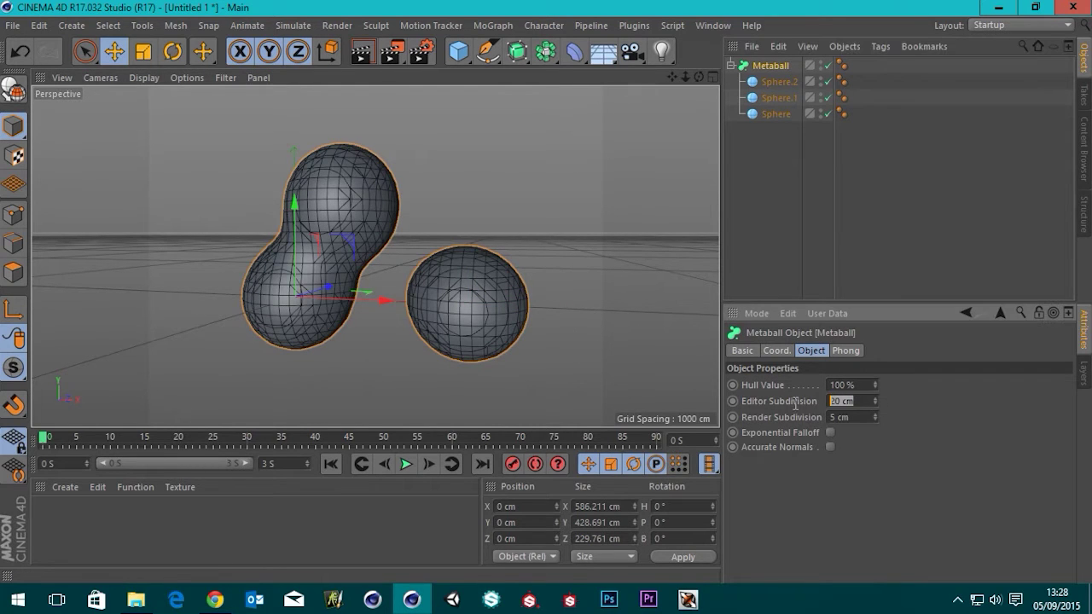
pyautogui.scroll(2, 473, 344)
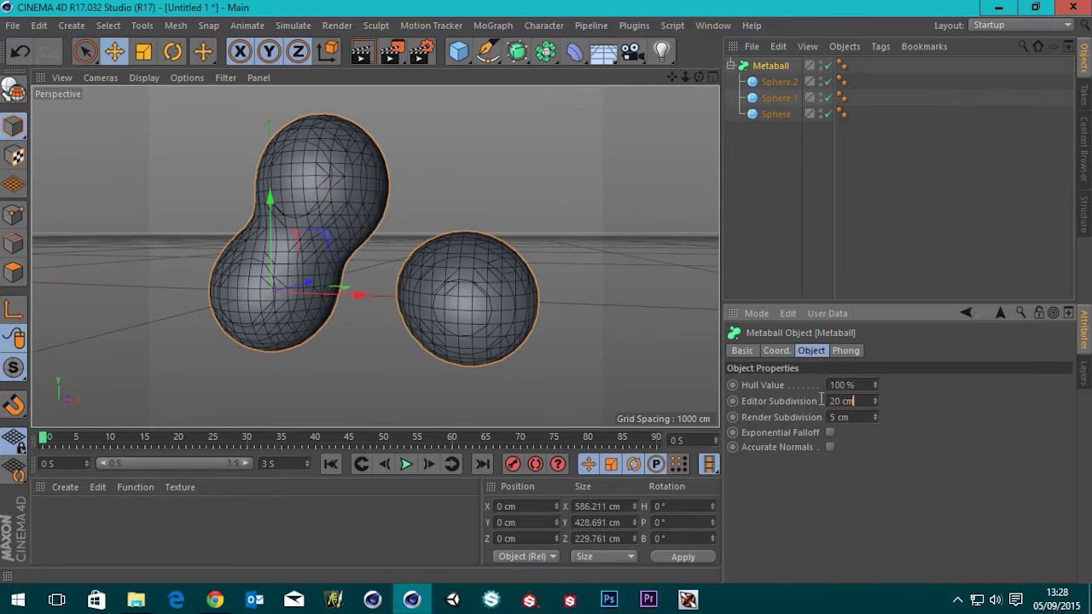
pyautogui.press('Tab')
pyautogui.write('10')
pyautogui.press('Return')
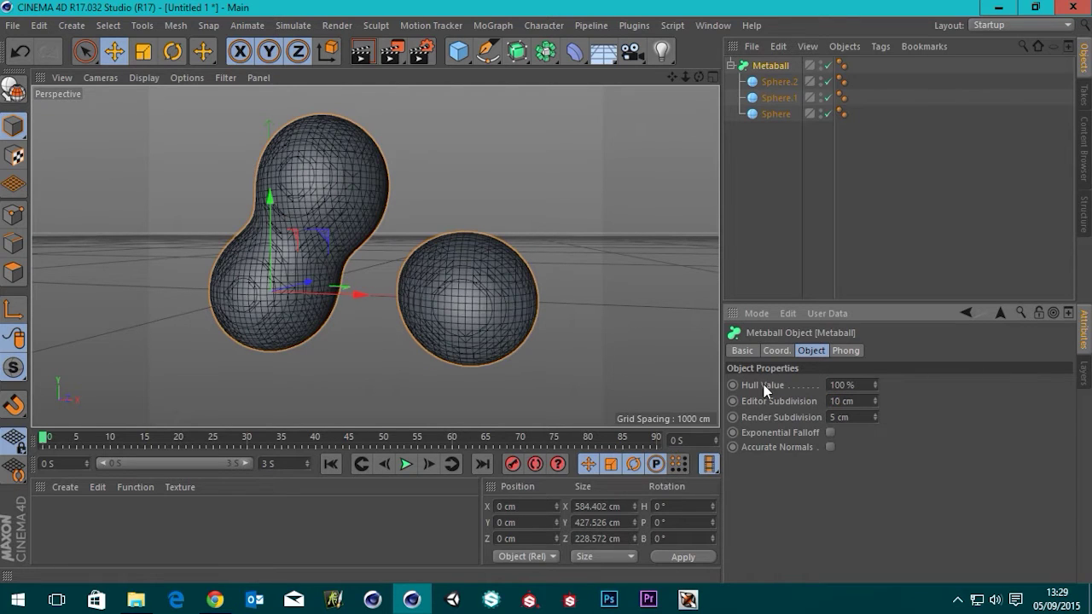
pyautogui.doubleClick(840, 400)
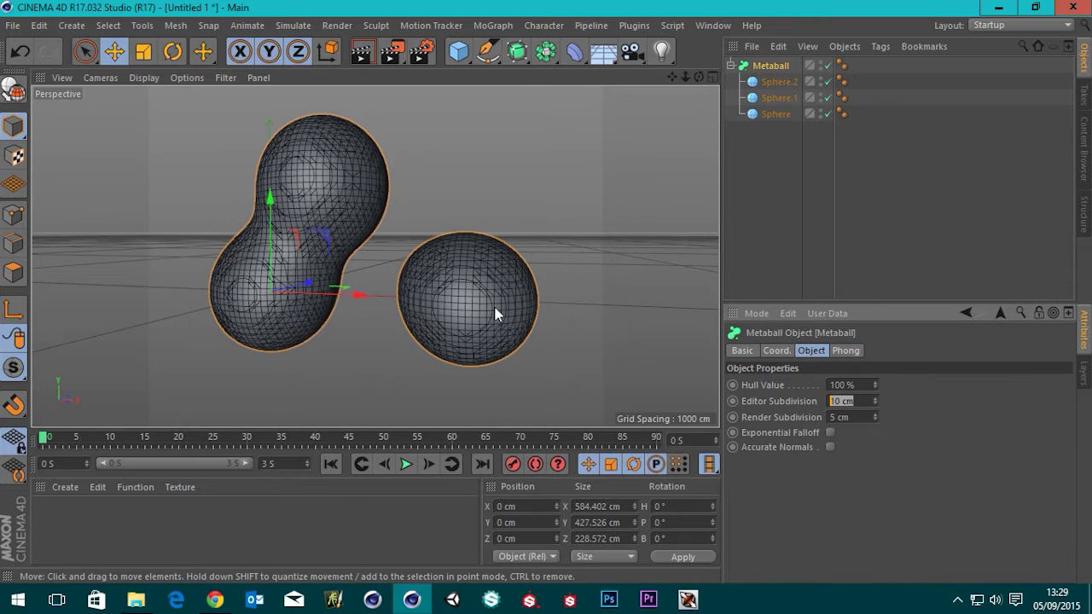
pyautogui.click(777, 97)
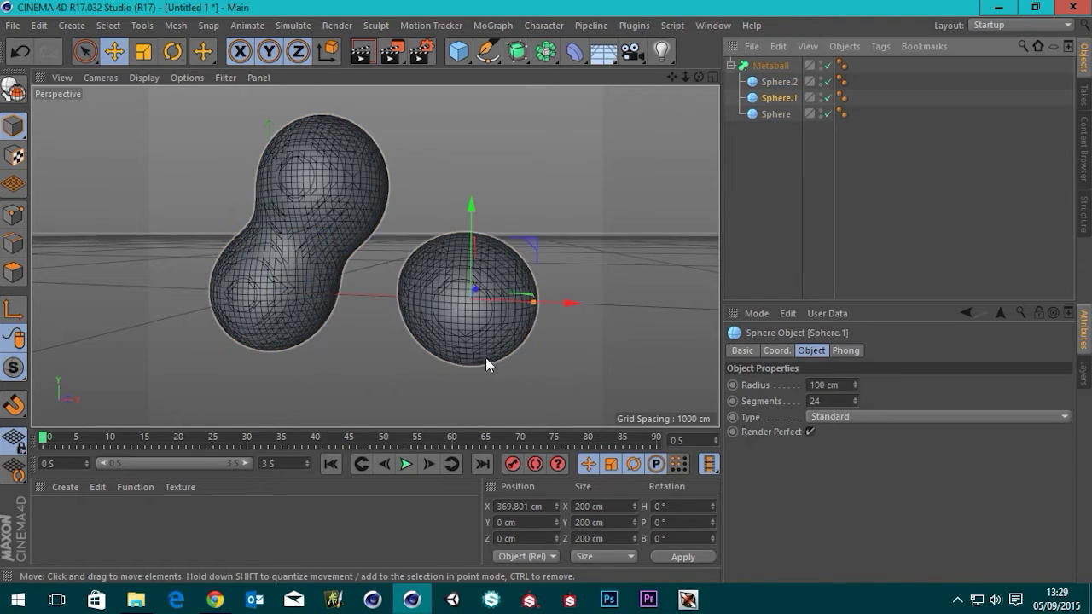
pyautogui.moveTo(559, 306); pyautogui.dragTo(553, 330)
# Change the Editor Subdivision to 25 cm, then settle on 20 cm
pyautogui.click(772, 66)
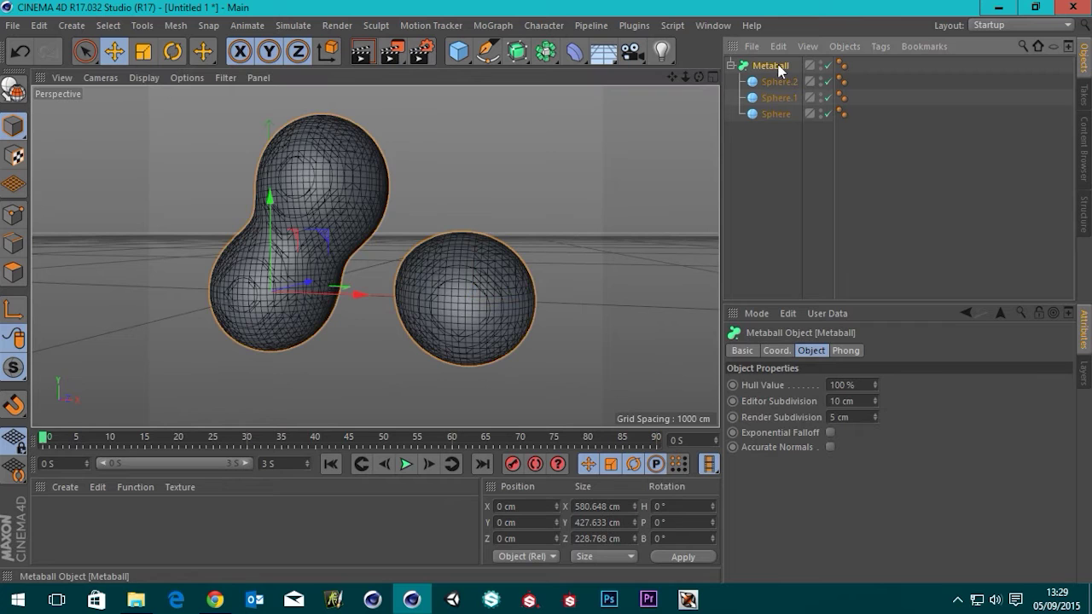
pyautogui.click(863, 397)
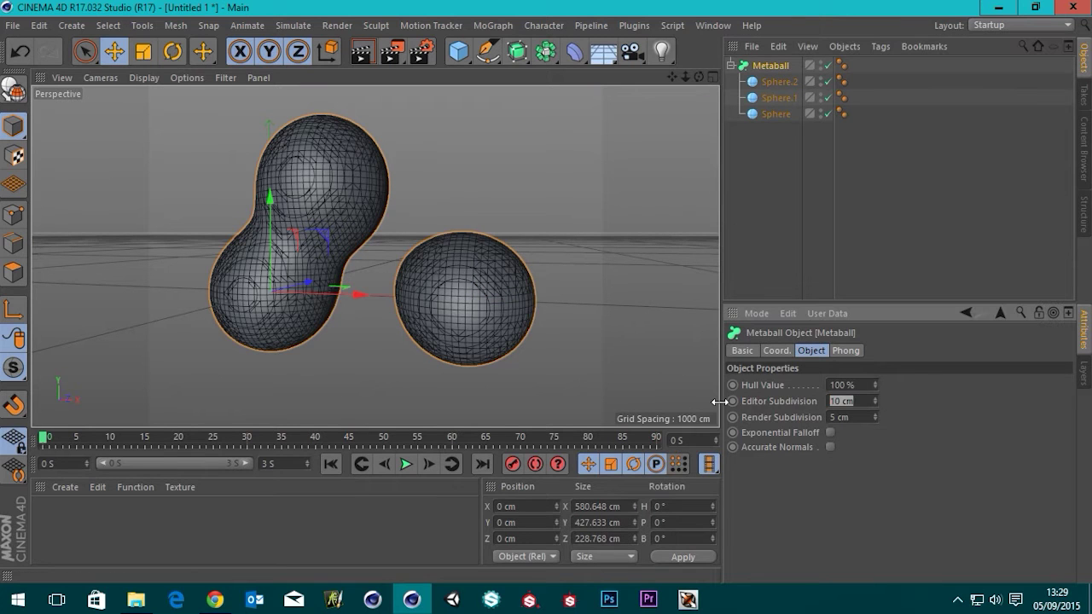
pyautogui.write('25')
pyautogui.press('Return')
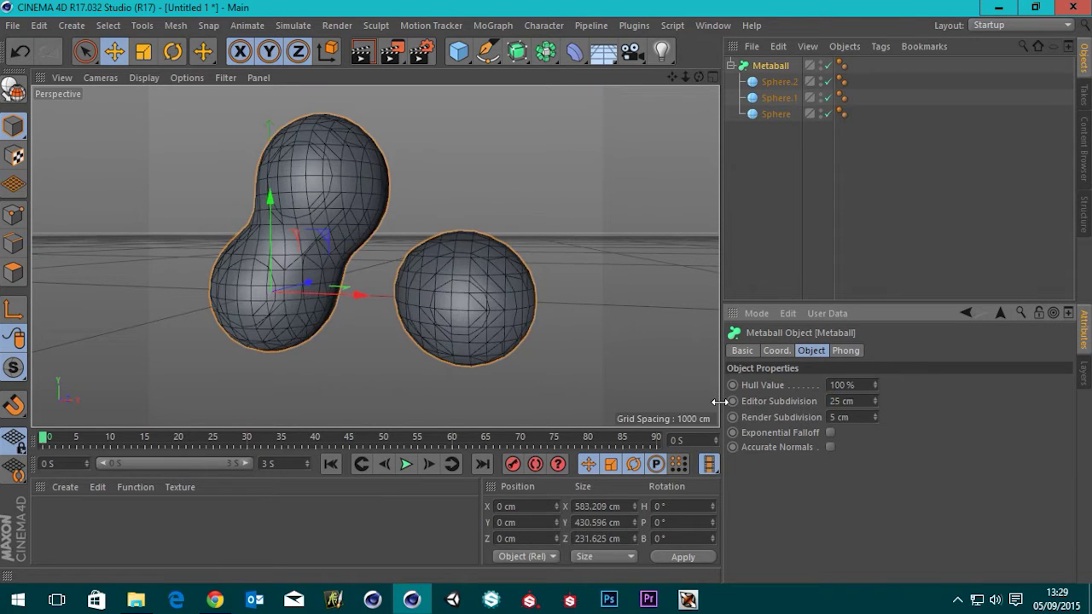
pyautogui.click(863, 398)
pyautogui.write('20')
pyautogui.press('Return')
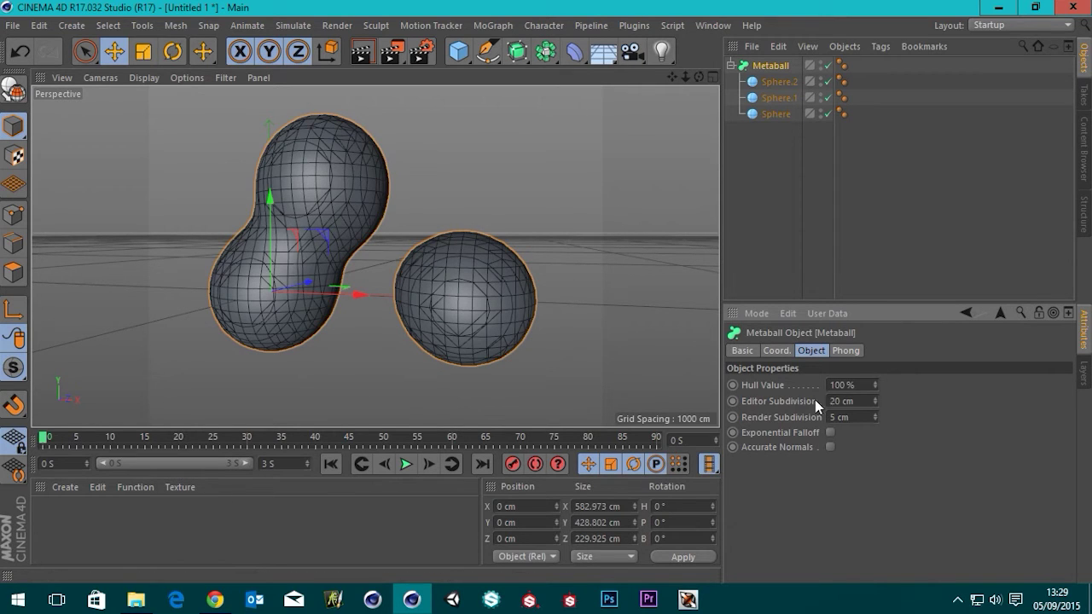
# Try a 5 cm Editor Subdivision, undo back to 20 cm, and inspect the blobs up close
pyautogui.doubleClick(861, 400)
pyautogui.write('5')
pyautogui.press('Return')
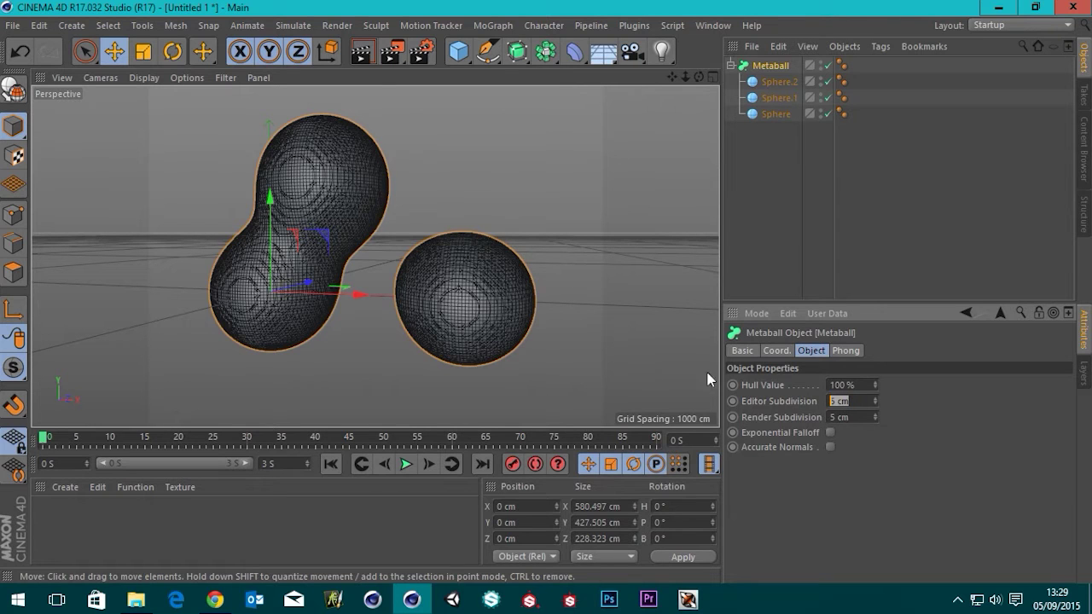
pyautogui.hotkey('ctrl', 'z')
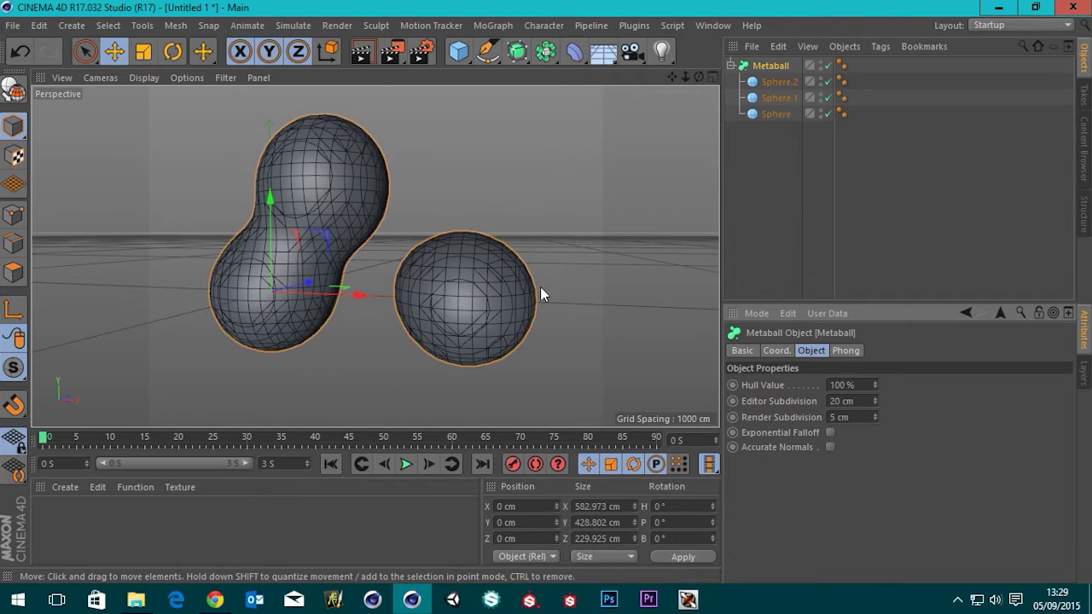
pyautogui.click(866, 417)
pyautogui.keyDown('alt'); pyautogui.moveTo(446, 270); pyautogui.dragTo(499, 287, button='right'); pyautogui.keyUp('alt')
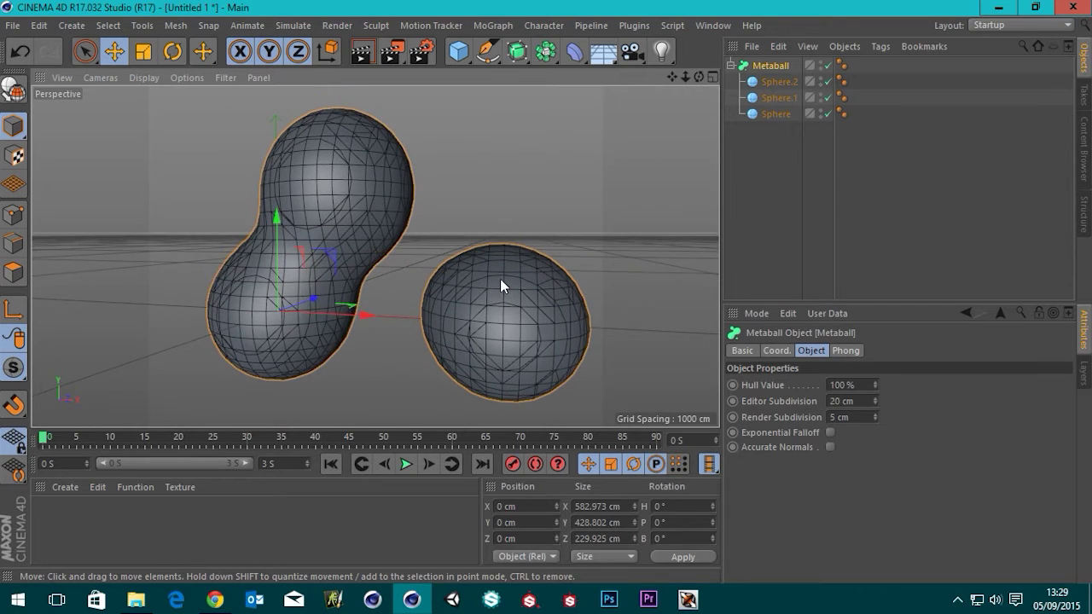
pyautogui.keyDown('alt'); pyautogui.moveTo(500, 287); pyautogui.dragTo(491, 316); pyautogui.keyUp('alt')
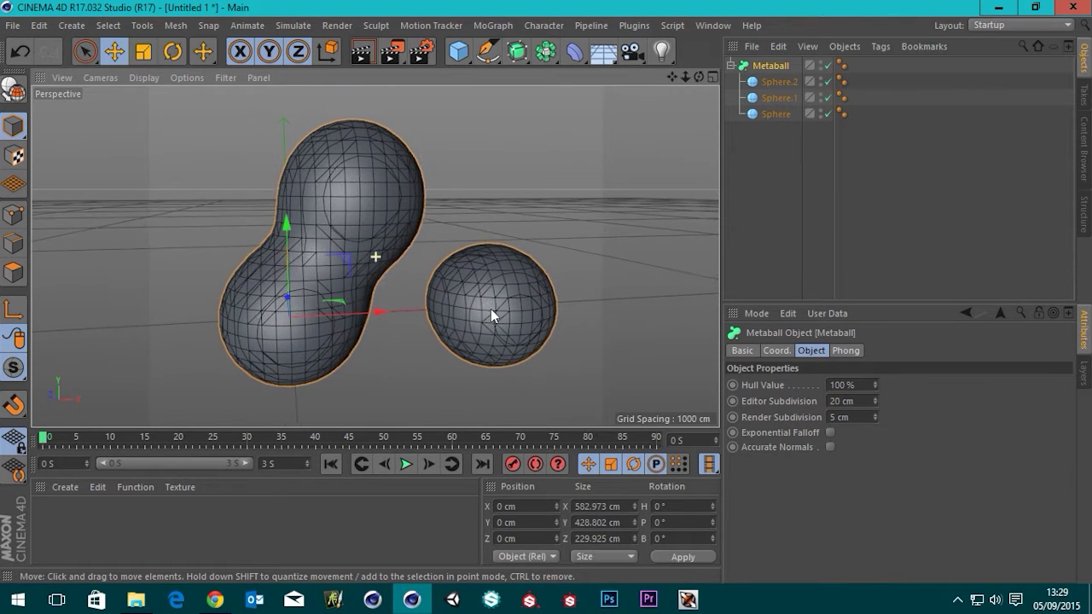
pyautogui.keyDown('alt'); pyautogui.moveTo(490, 316); pyautogui.dragTo(483, 292, button='right'); pyautogui.keyUp('alt')
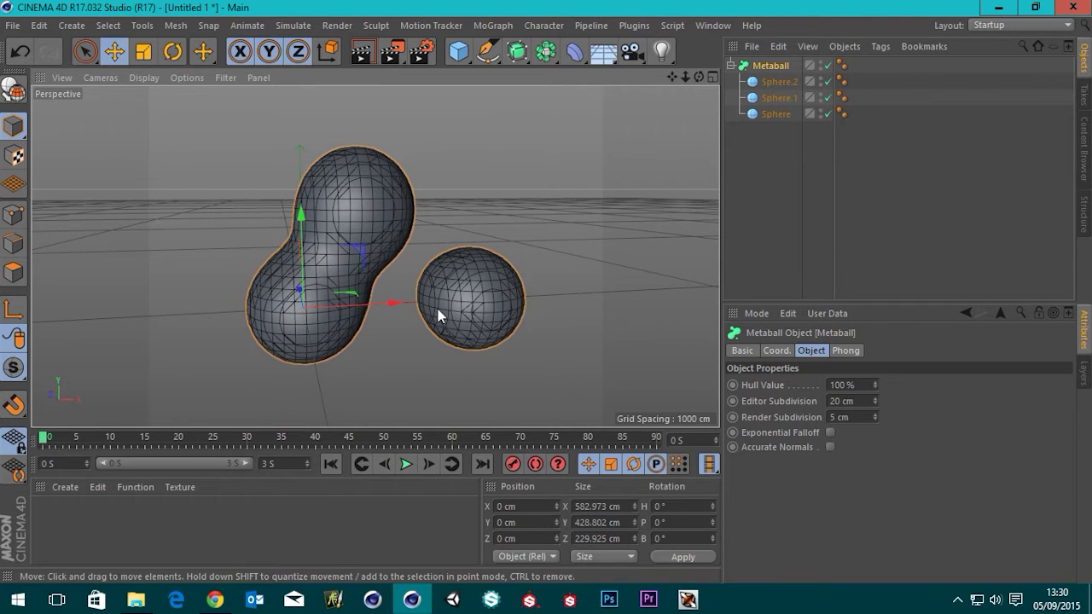
# Move the Sphere to about X 59 cm so it fuses with the blob, and preview the render
pyautogui.click(775, 113)
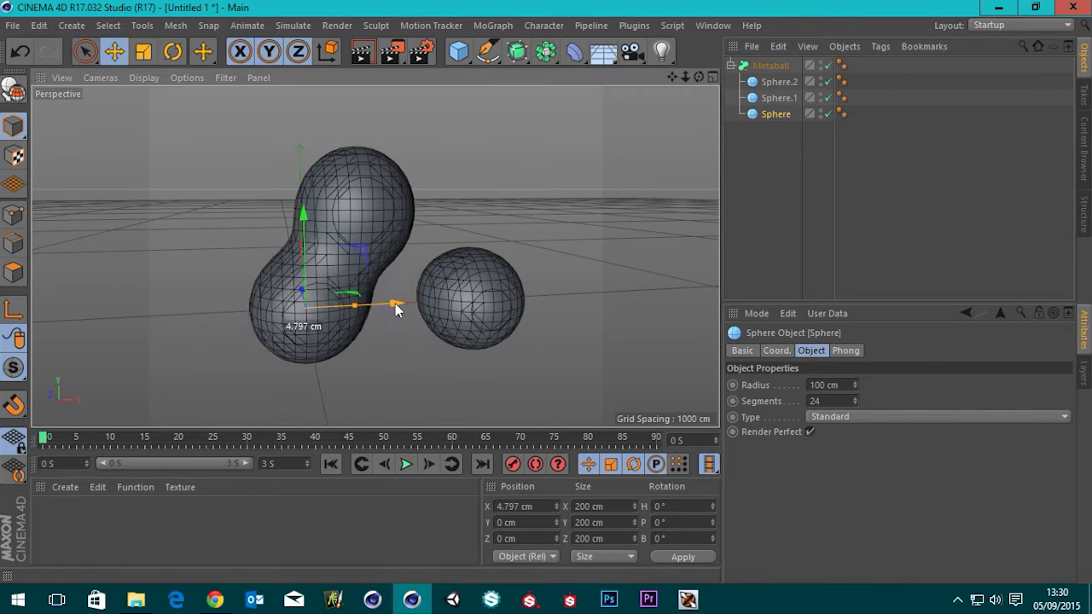
pyautogui.moveTo(395, 303); pyautogui.dragTo(363, 275)
pyautogui.scroll(3, 437, 304)
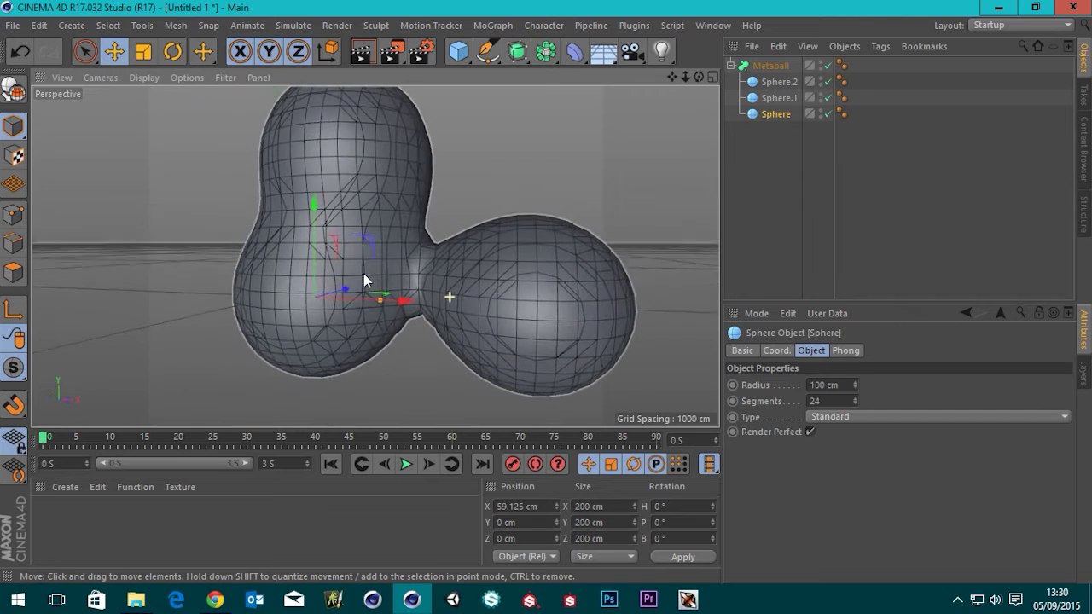
pyautogui.click(362, 54)
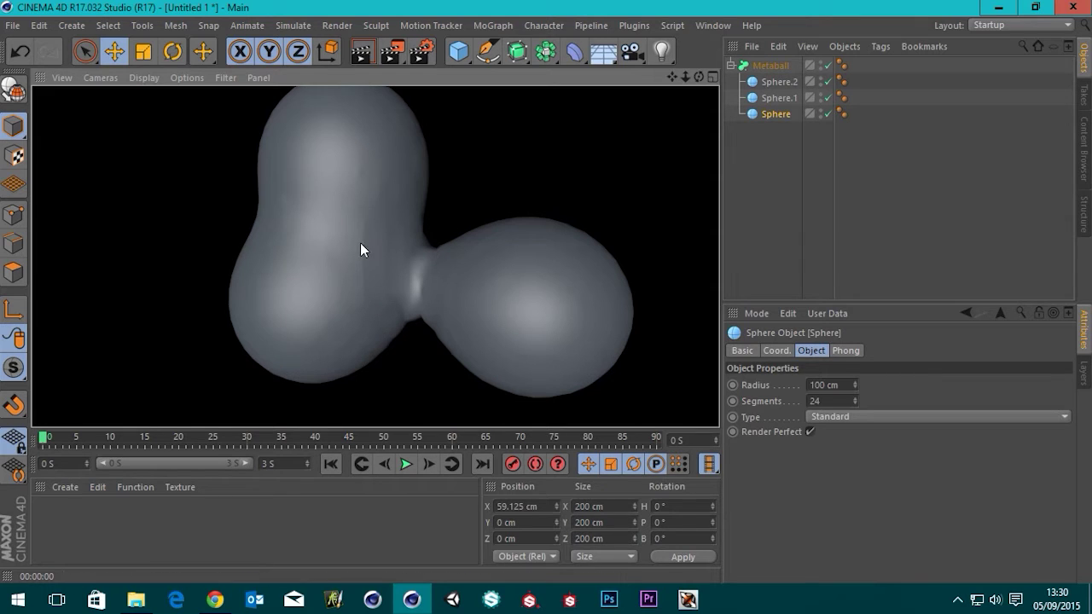
# Enable Accurate Normals on the Metaball and render the viewport preview again
pyautogui.click(771, 66)
pyautogui.click(830, 447)
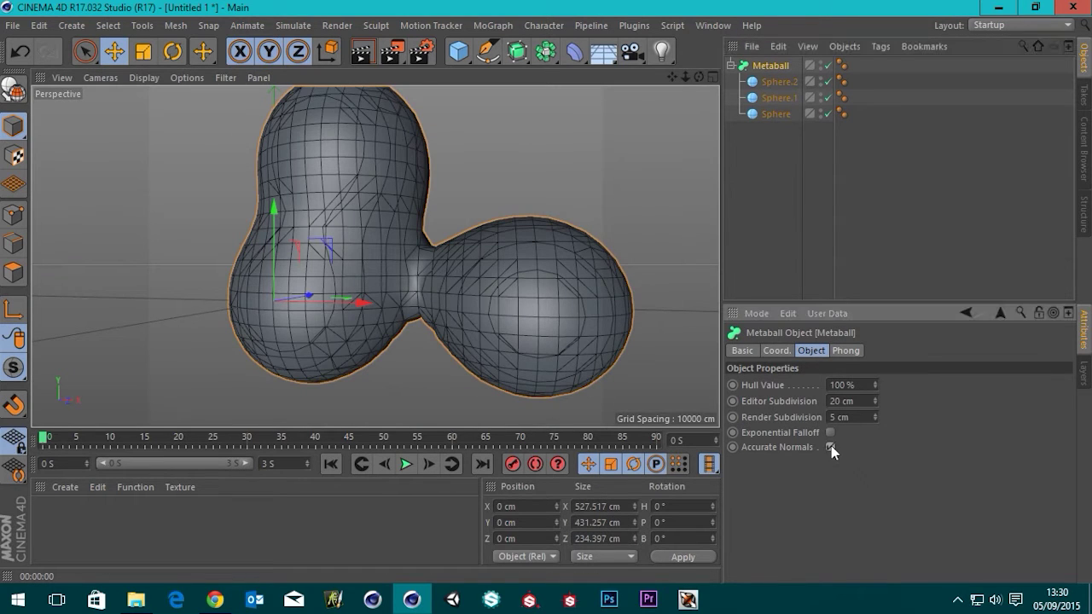
pyautogui.click(362, 52)
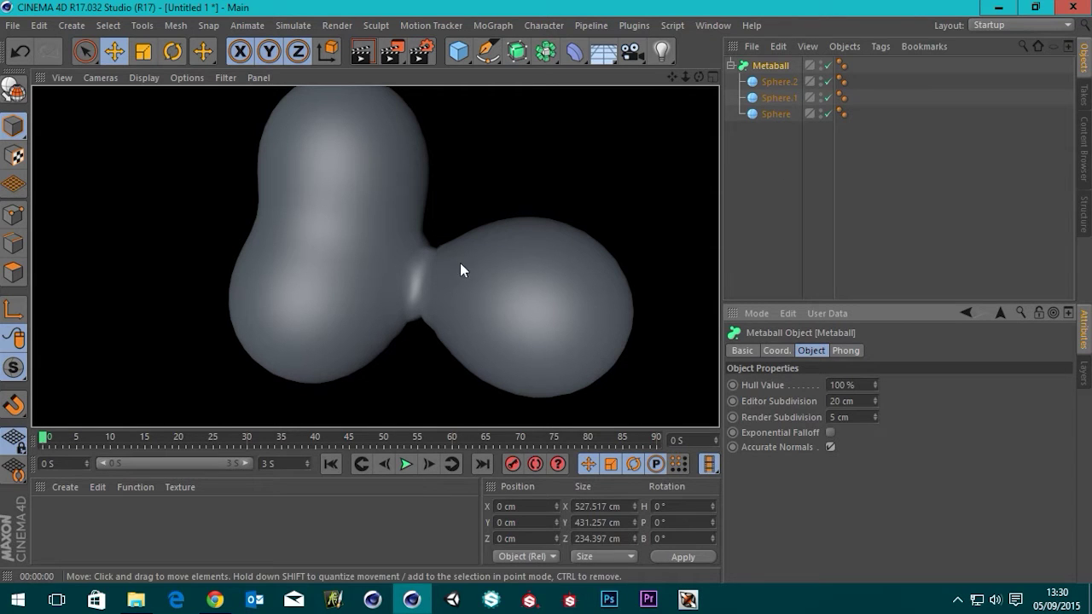
pyautogui.click(770, 65)
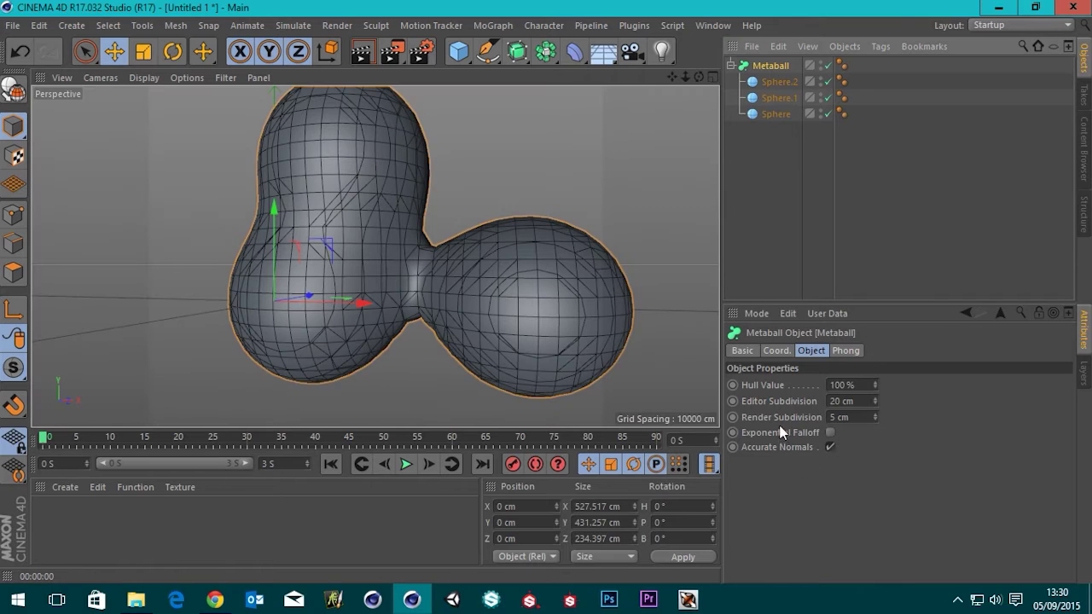
pyautogui.click(852, 417)
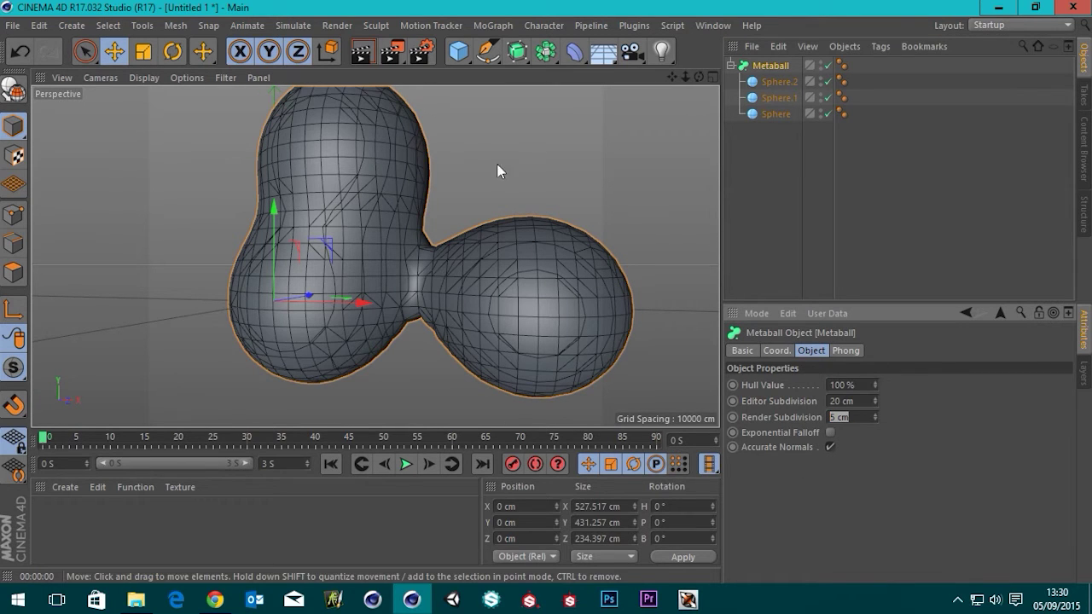
# Render the fused blob at 800x600 to the Picture Viewer twice, closing the viewer each time
pyautogui.click(362, 53)
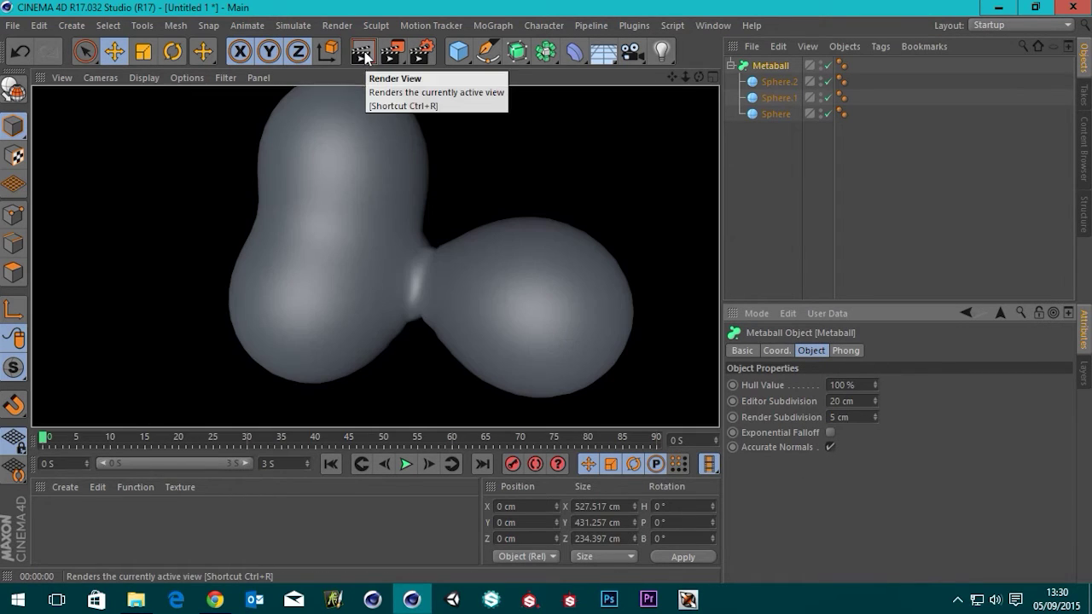
pyautogui.click(392, 53)
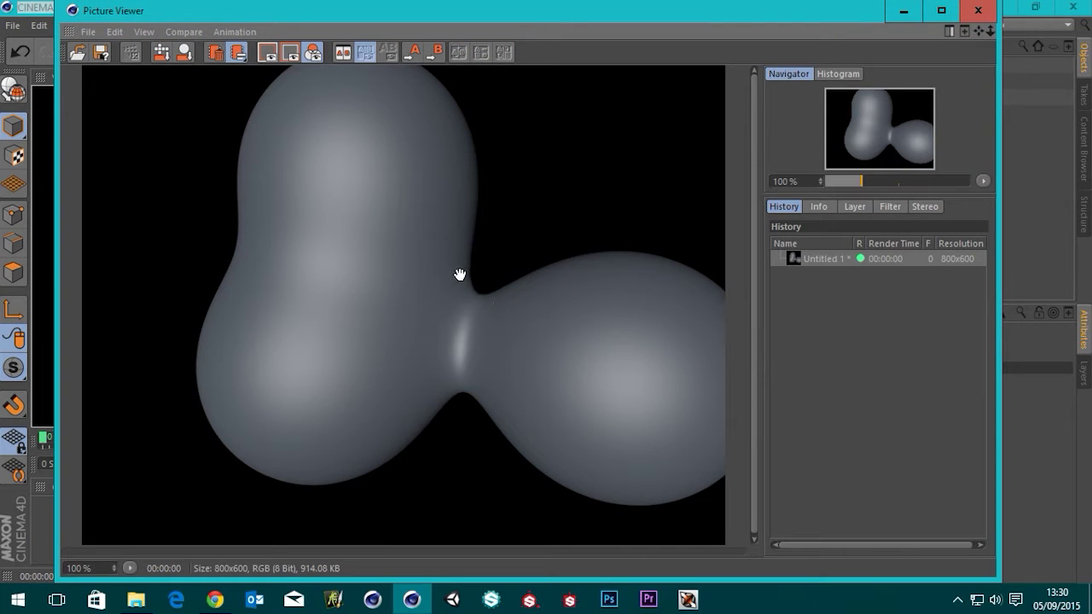
pyautogui.click(975, 10)
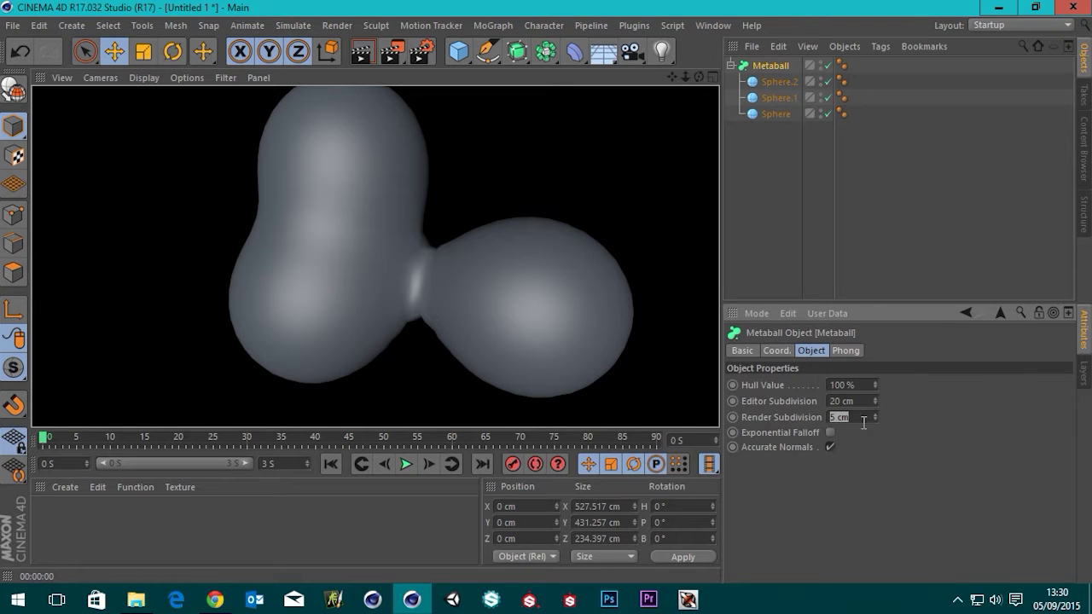
pyautogui.click(391, 56)
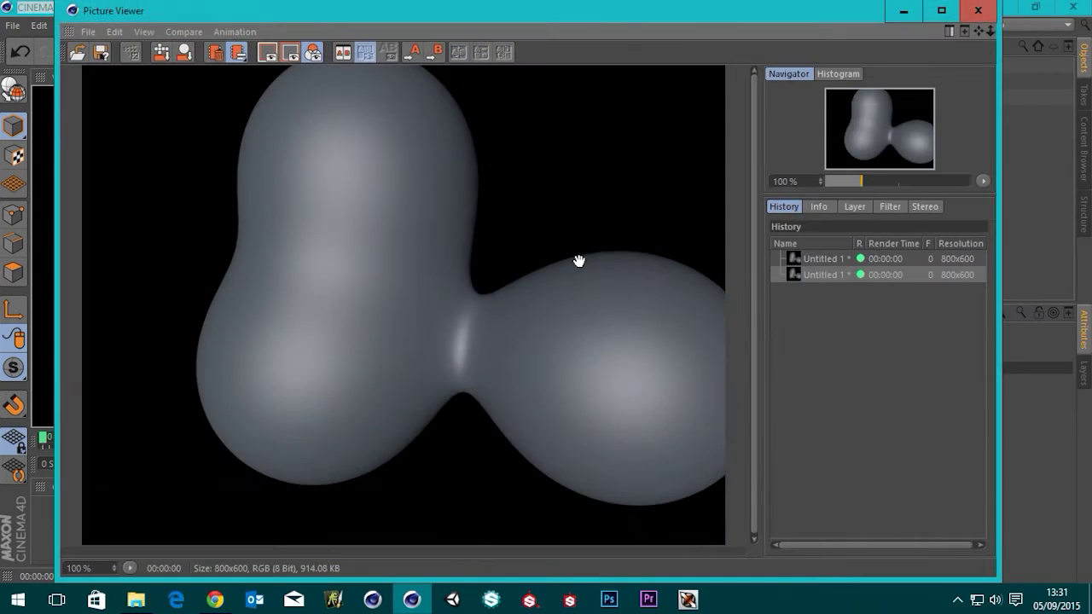
pyautogui.click(977, 10)
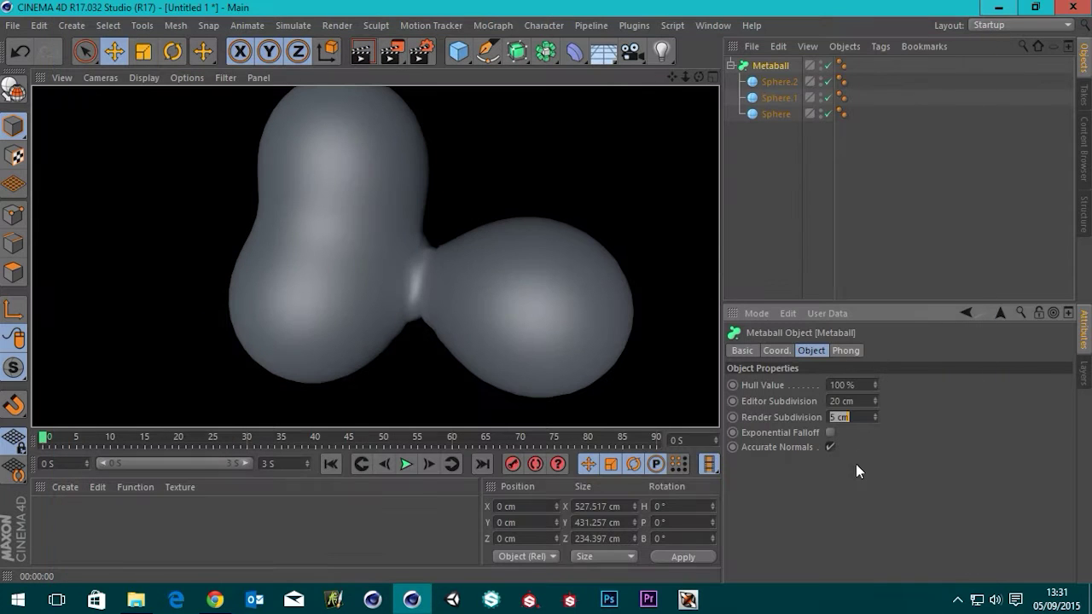
# Select Sphere.2, Sphere.1 and Sphere and add a CINEMA 4D Metaball tag to each
pyautogui.click(770, 183)
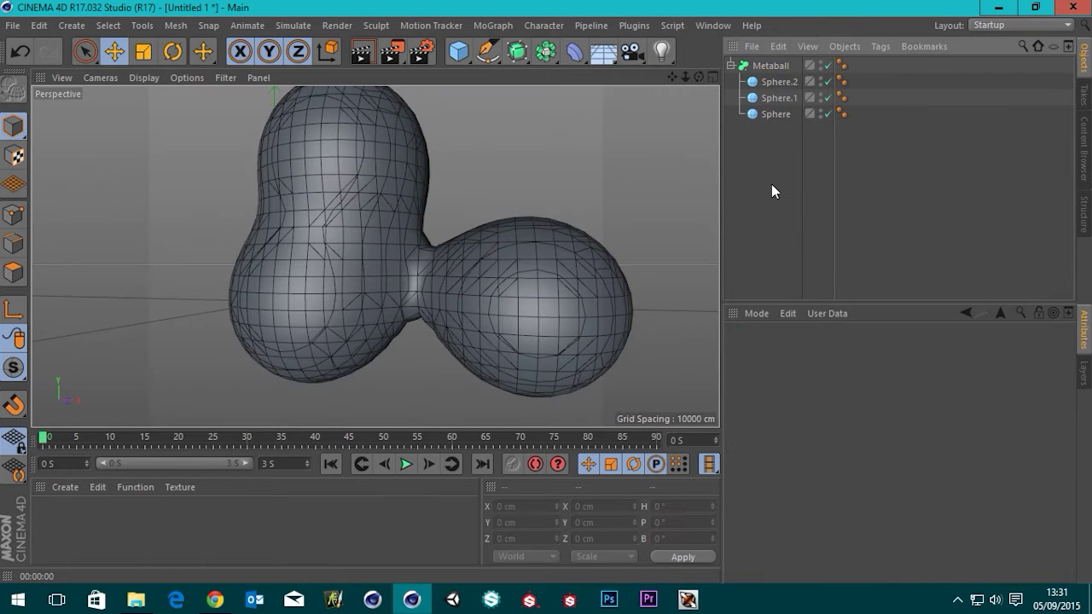
pyautogui.click(768, 66)
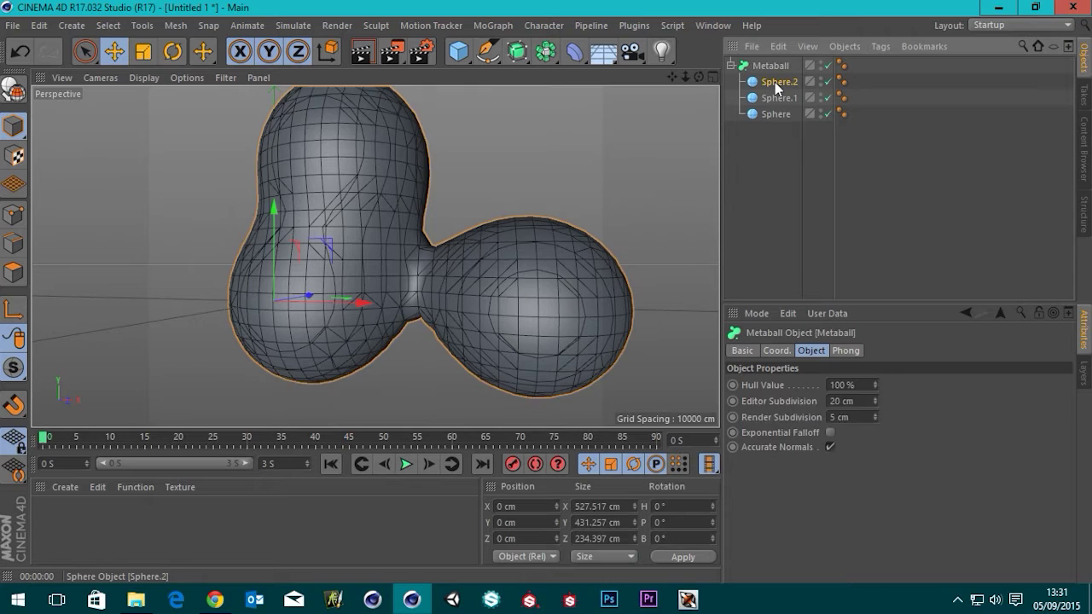
pyautogui.click(778, 82)
pyautogui.keyDown('shift'); pyautogui.click(777, 114); pyautogui.keyUp('shift')
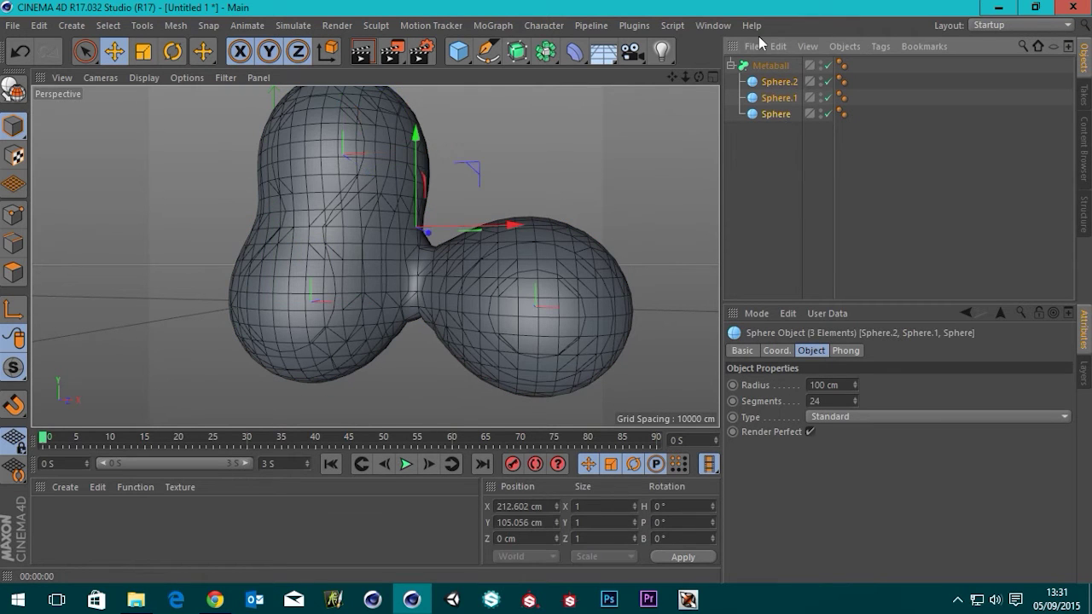
pyautogui.rightClick(778, 81)
pyautogui.moveTo(794, 19)
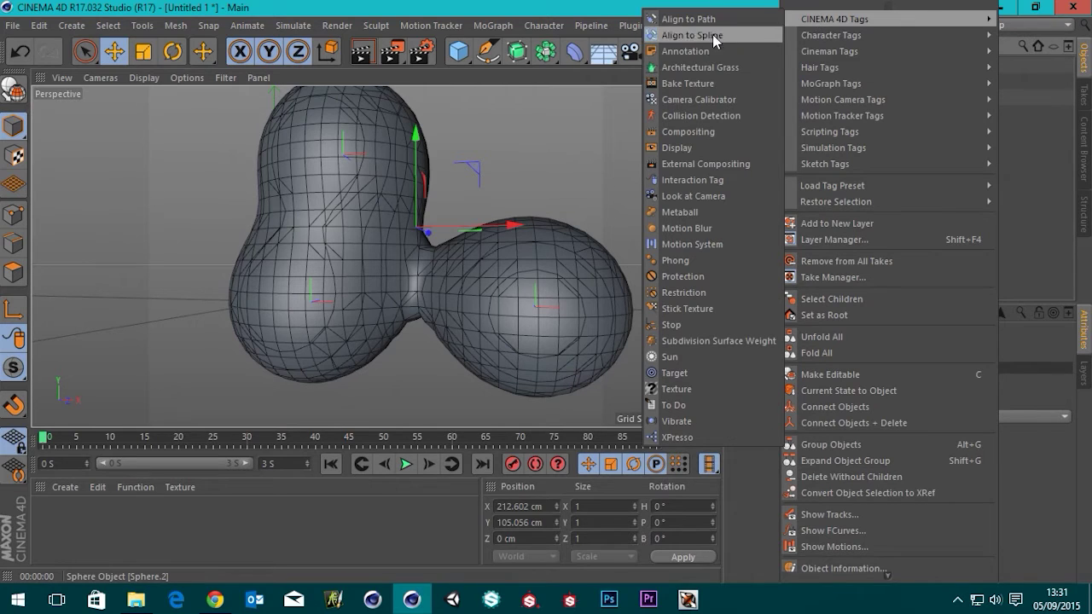
pyautogui.click(676, 212)
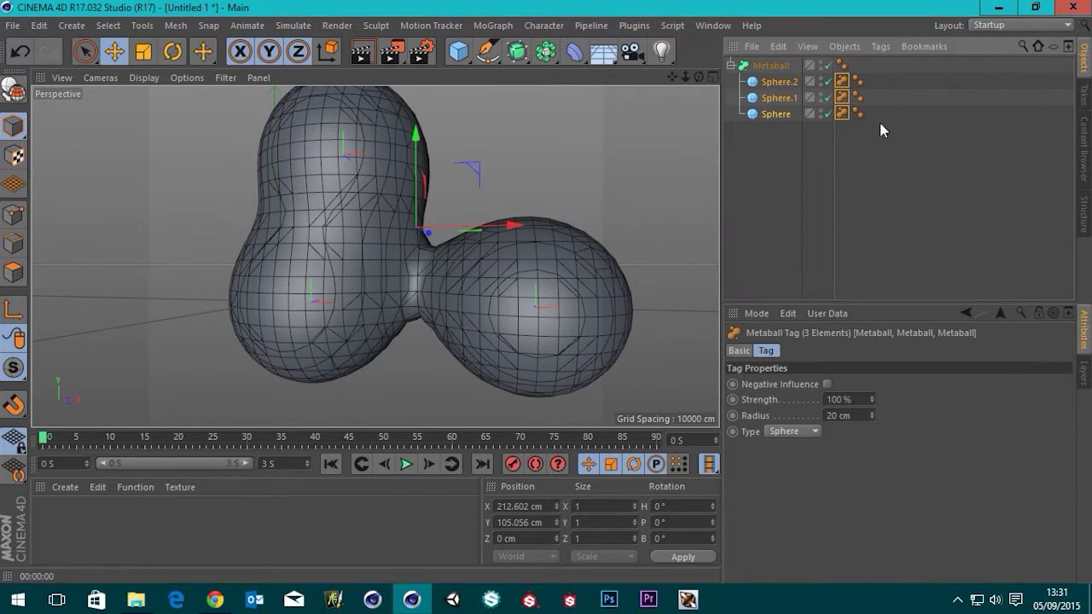
# Select the three new Metaball tags together (Strength 100%, Radius 20 cm, Type Sphere)
pyautogui.click(845, 172)
pyautogui.click(842, 81)
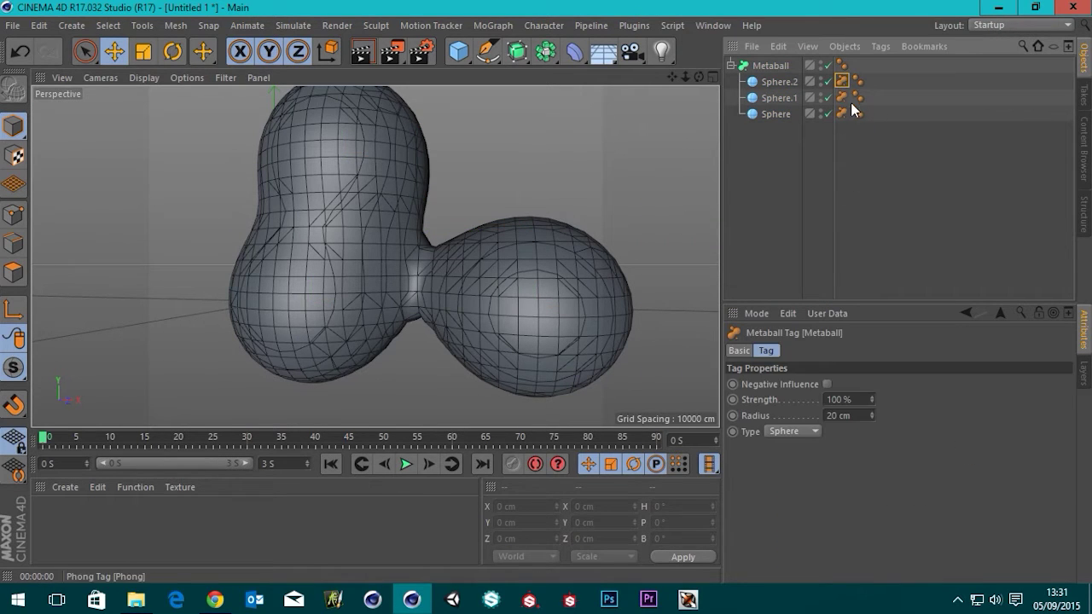
pyautogui.keyDown('ctrl'); pyautogui.click(842, 97); pyautogui.keyUp('ctrl')
pyautogui.keyDown('ctrl'); pyautogui.click(843, 114); pyautogui.keyUp('ctrl')
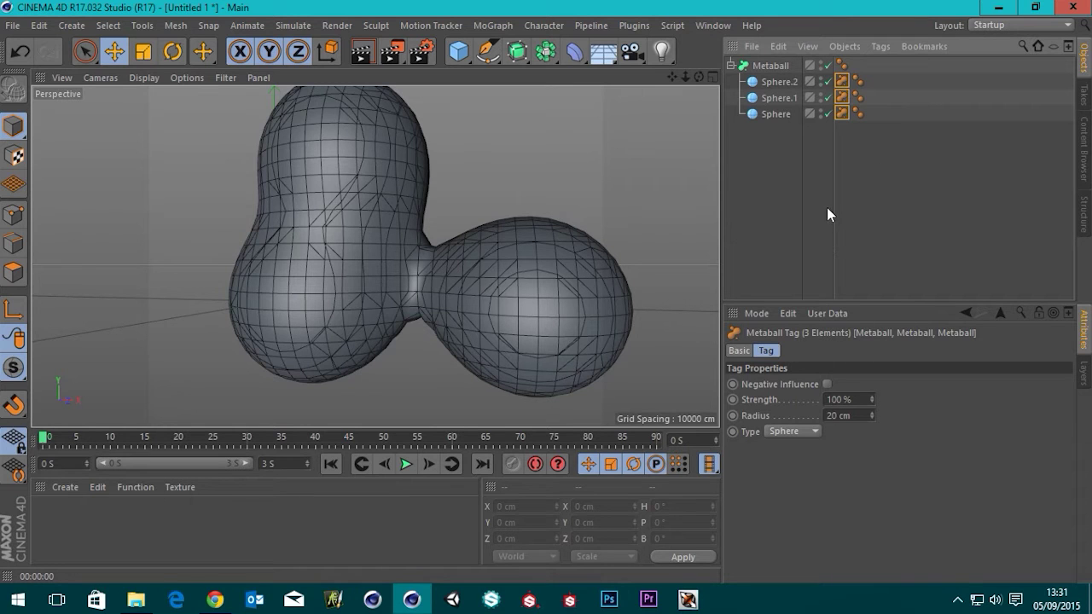
# Pull Sphere.1 away from the blob and lower Sphere.2's metaball tag strength
pyautogui.click(842, 81)
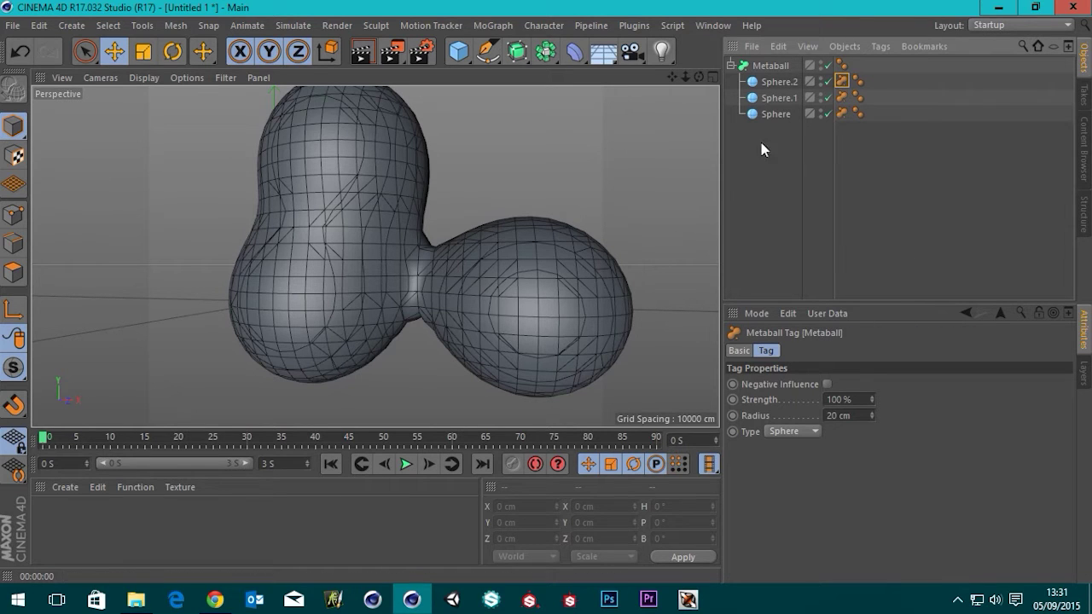
pyautogui.click(778, 81)
pyautogui.click(784, 99)
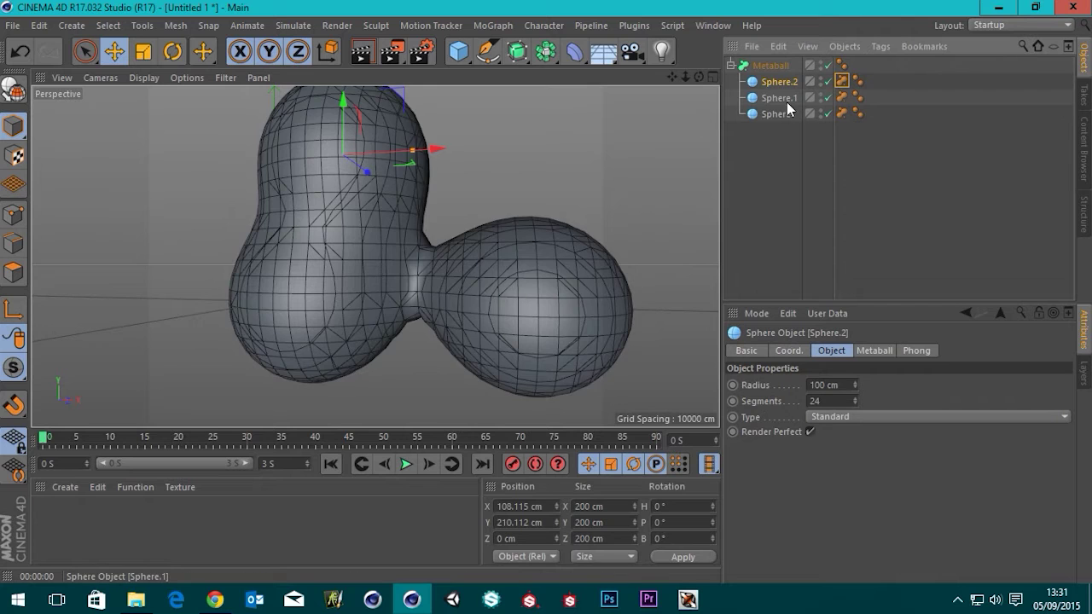
pyautogui.moveTo(638, 310)
pyautogui.mouseDown()
pyautogui.moveTo(683, 310)
pyautogui.moveTo(654, 315)
pyautogui.mouseUp()
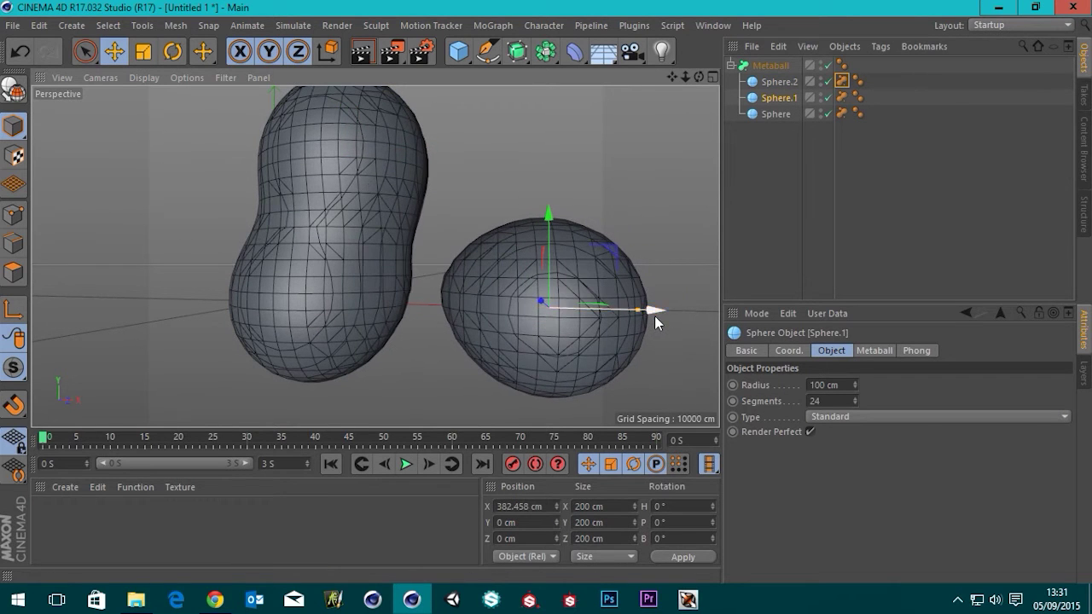
pyautogui.click(840, 82)
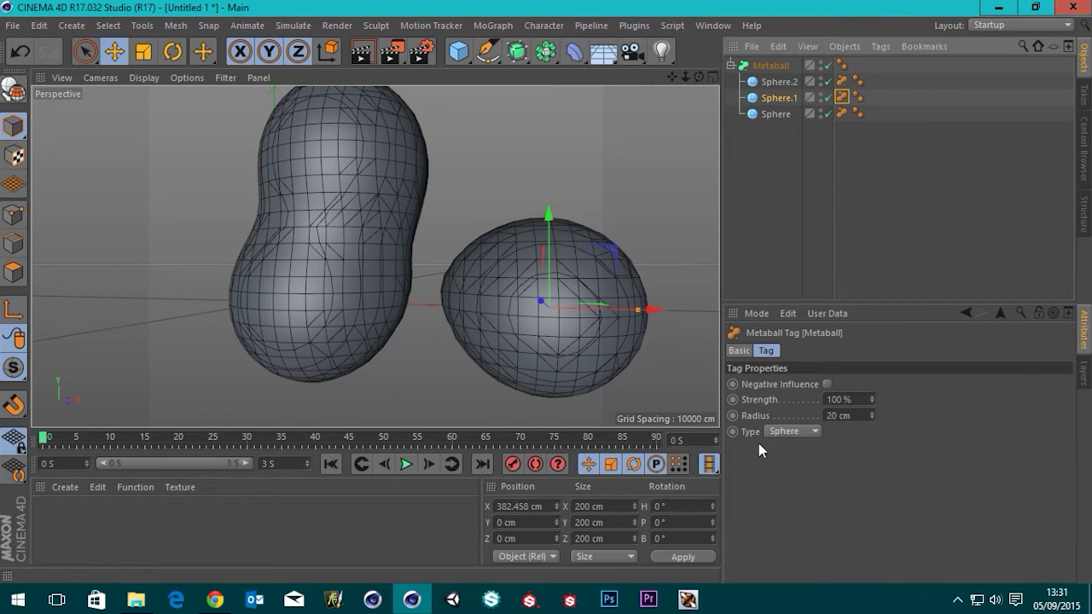
pyautogui.moveTo(872, 399)
pyautogui.mouseDown()
pyautogui.moveTo(872, 423)
pyautogui.moveTo(873, 408)
pyautogui.mouseUp()
# Try a lower Metaball Hull Value, then set it back to 100%
pyautogui.click(770, 65)
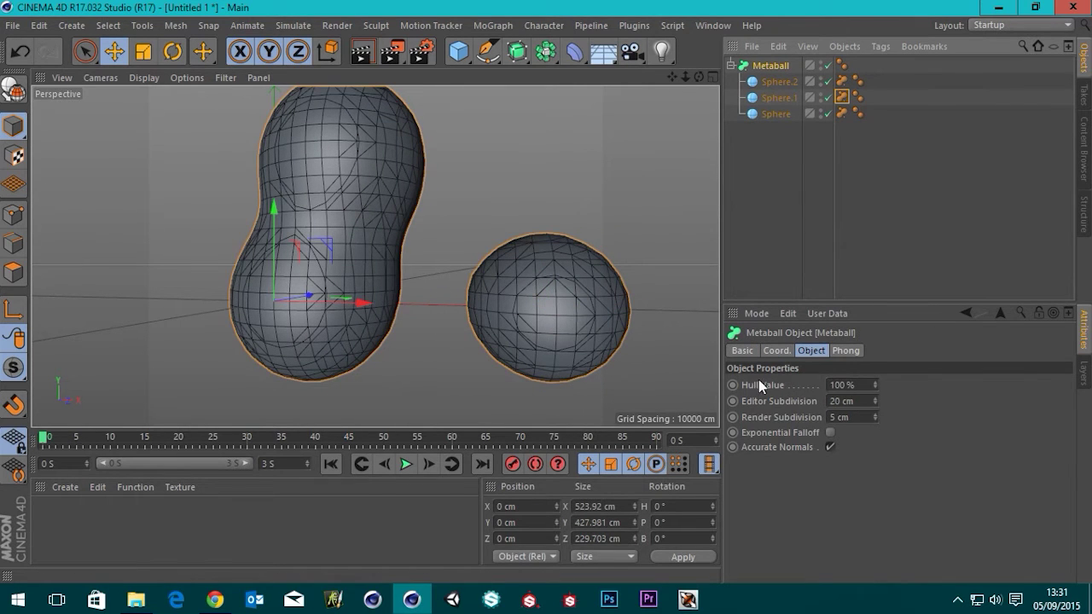
pyautogui.moveTo(873, 386); pyautogui.dragTo(873, 384)
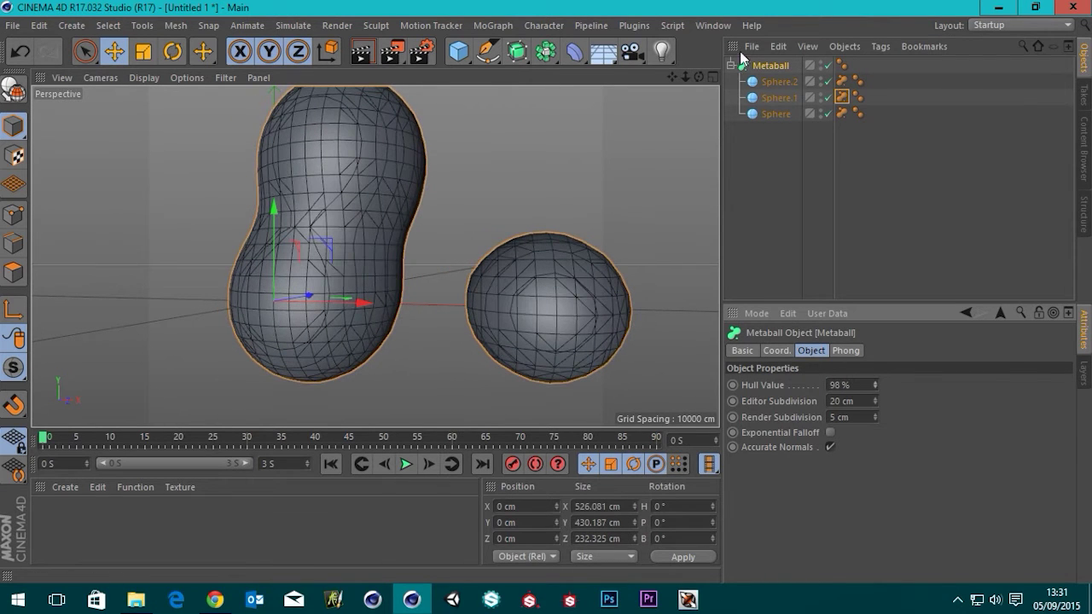
pyautogui.click(861, 388)
pyautogui.press('Return')
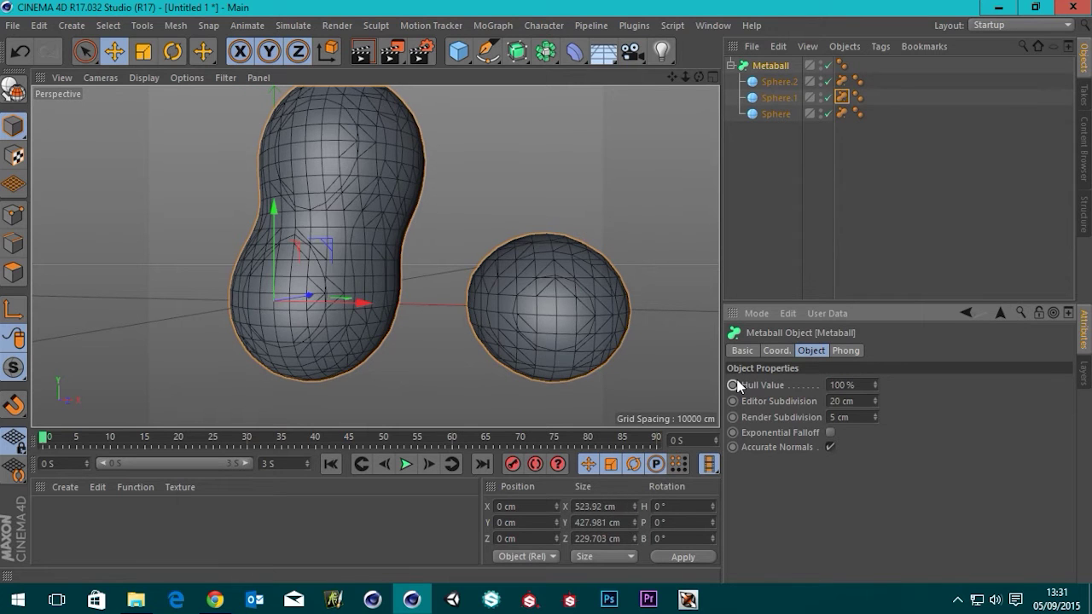
# Set Sphere.1's tag strength to 84% and reduce Sphere's tag strength to about 76%
pyautogui.click(842, 97)
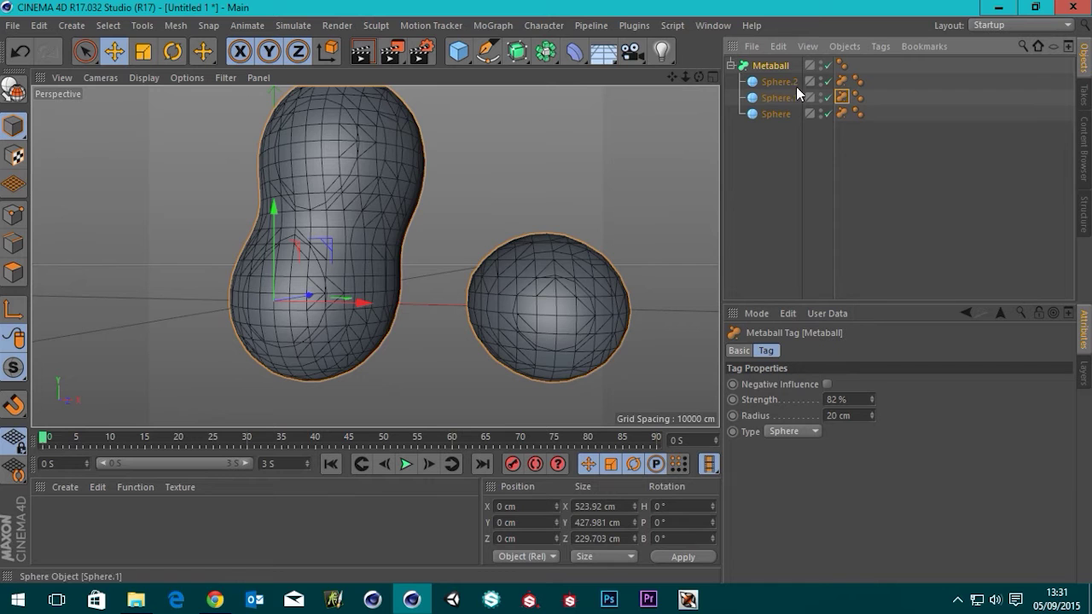
pyautogui.moveTo(872, 392)
pyautogui.mouseDown()
pyautogui.moveTo(871, 371)
pyautogui.moveTo(872, 402)
pyautogui.moveTo(872, 371)
pyautogui.mouseUp()
pyautogui.click(842, 81)
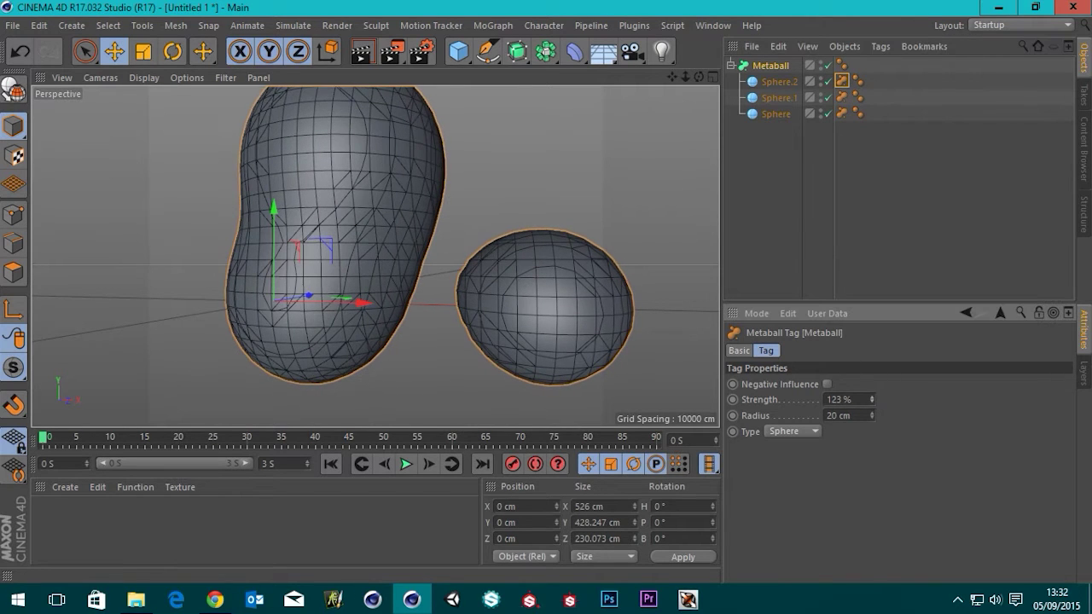
pyautogui.click(842, 114)
pyautogui.moveTo(871, 402); pyautogui.dragTo(872, 434)
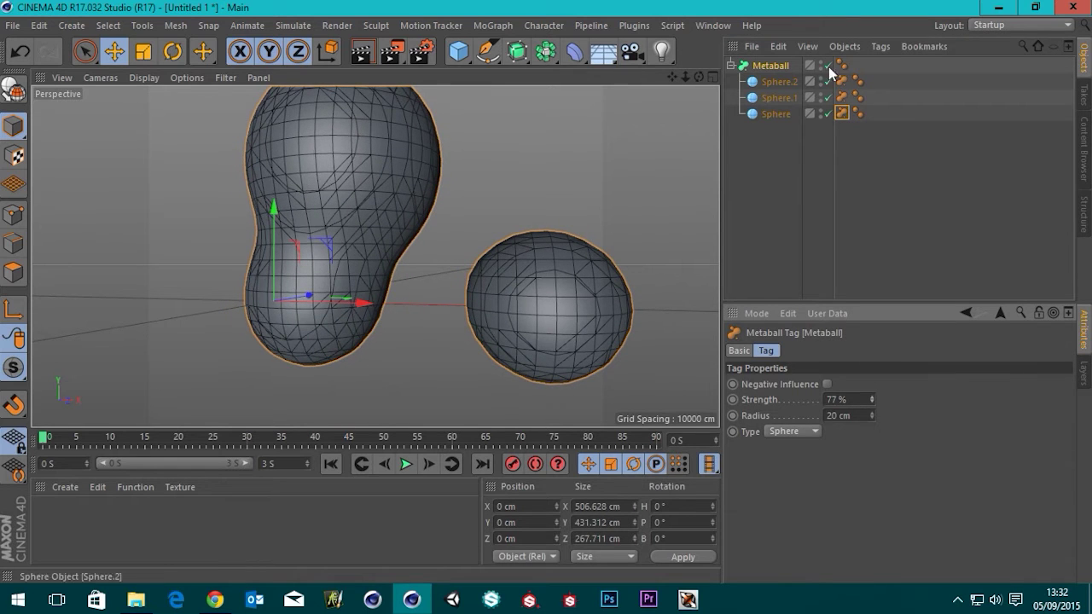
# Move Sphere.1 left to X 327.052 cm so it fuses into the blob
pyautogui.click(770, 121)
pyautogui.click(778, 97)
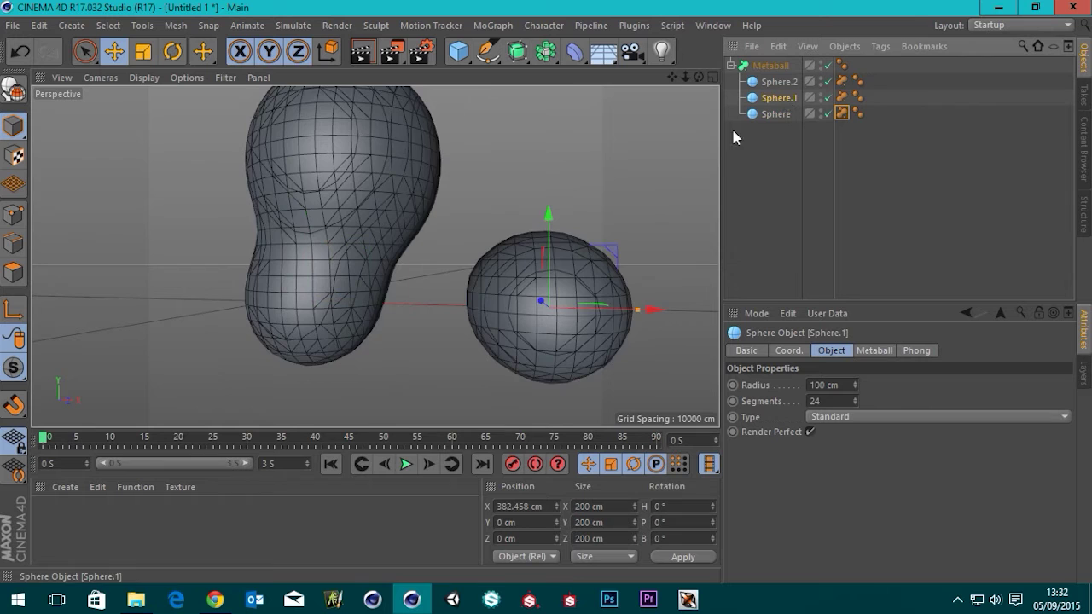
pyautogui.moveTo(658, 309); pyautogui.dragTo(603, 316)
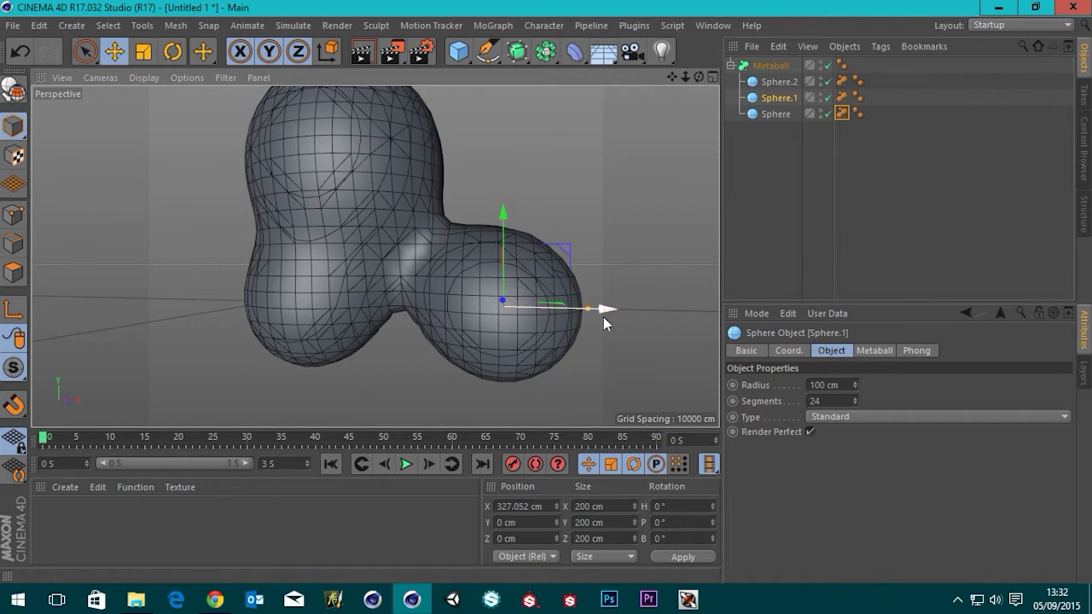
pyautogui.click(841, 82)
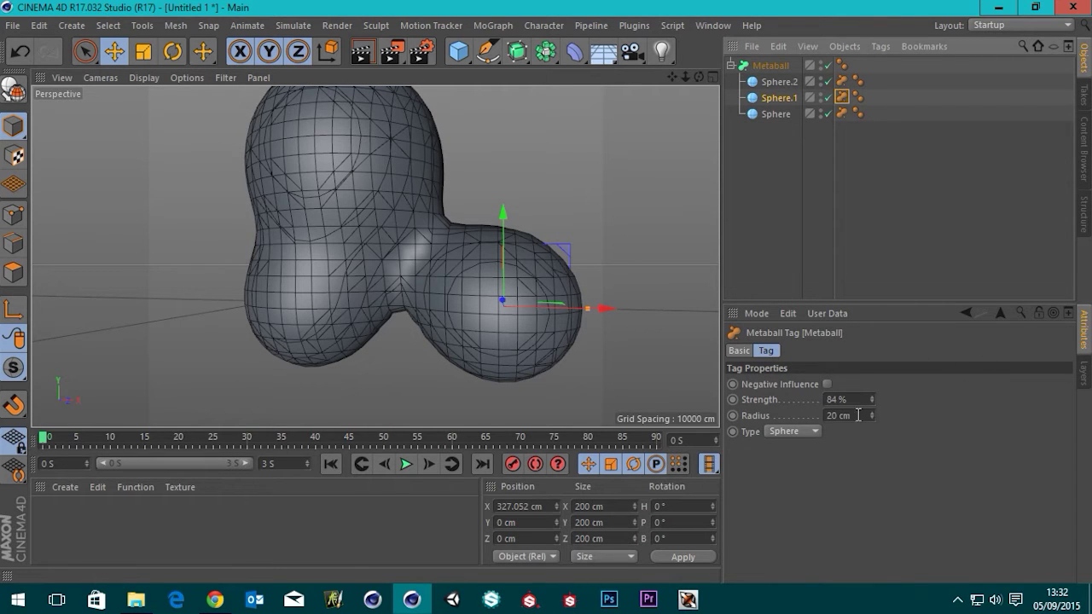
# Enlarge the tag radius and pull Sphere.1 out to X 357.546 cm, keeping tag Type Sphere
pyautogui.moveTo(872, 416); pyautogui.dragTo(872, 393)
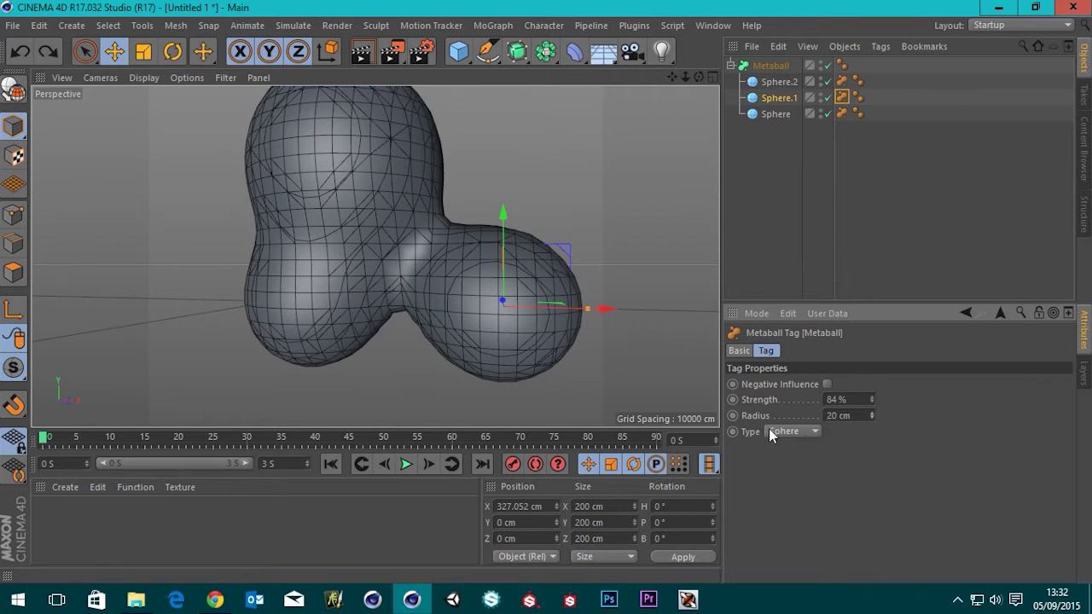
pyautogui.click(798, 430)
pyautogui.click(589, 352)
pyautogui.moveTo(600, 307); pyautogui.dragTo(625, 367)
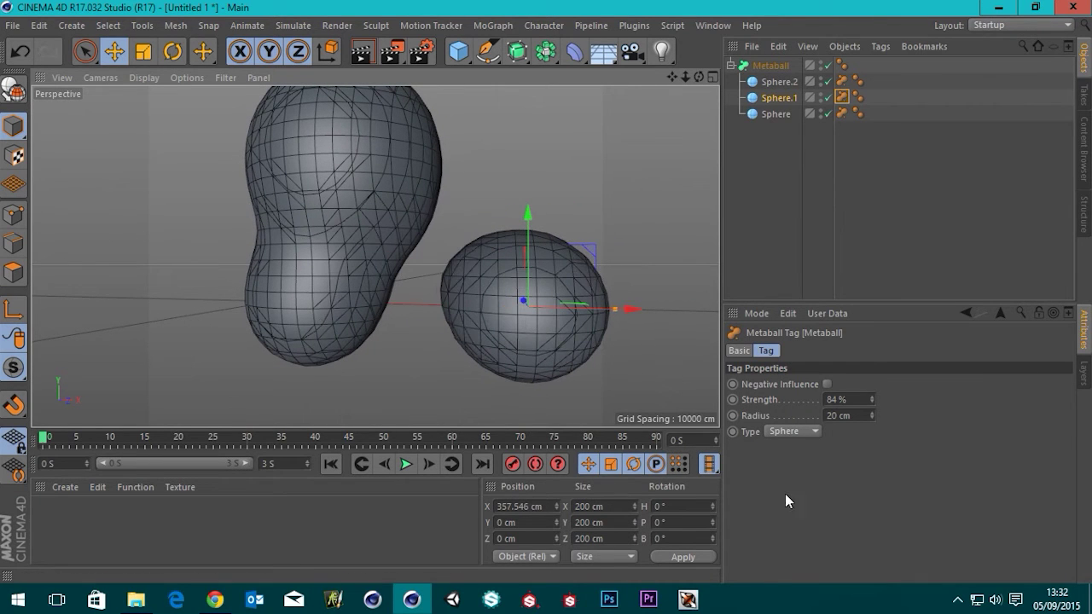
pyautogui.click(797, 433)
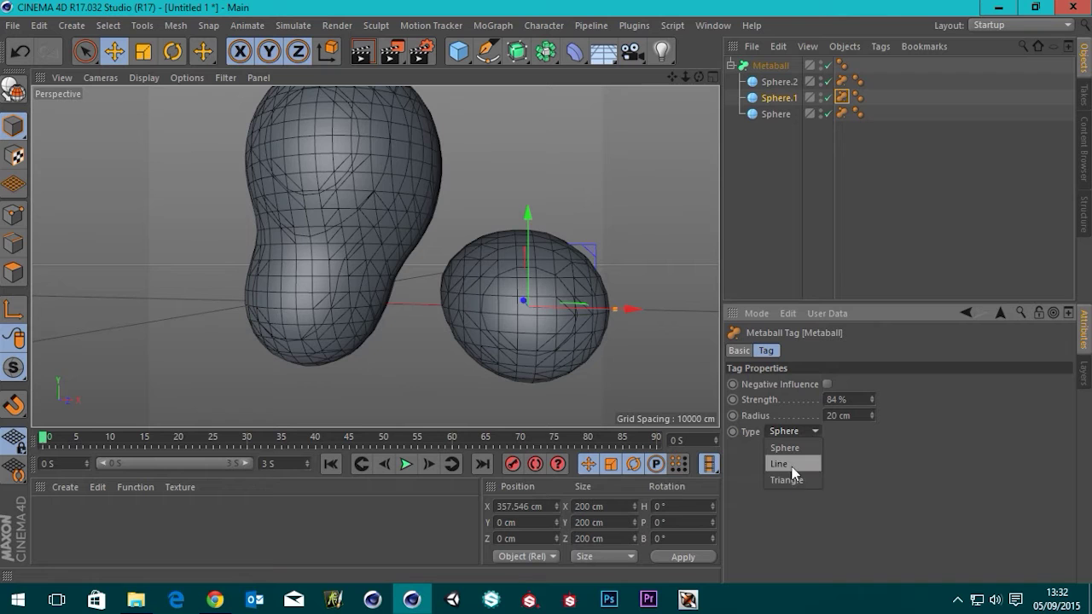
pyautogui.click(929, 493)
# Add a default 200 cm Cube primitive to the scene
pyautogui.click(754, 187)
pyautogui.click(458, 51)
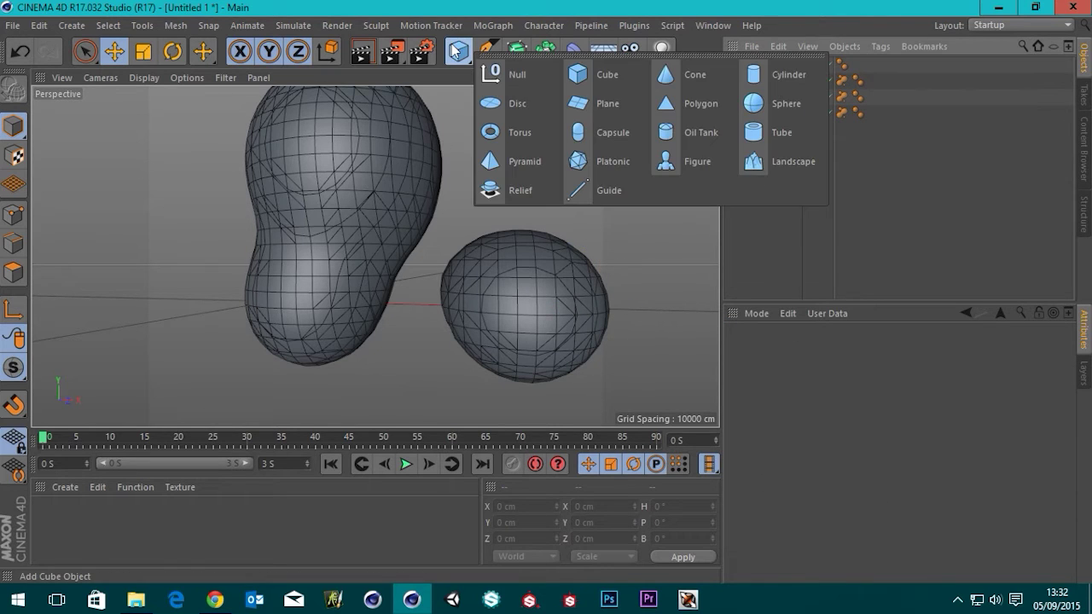
pyautogui.click(601, 75)
# Parent the Cube under the Metaball and move it left to X -238.101 cm
pyautogui.scroll(-6, 391, 286)
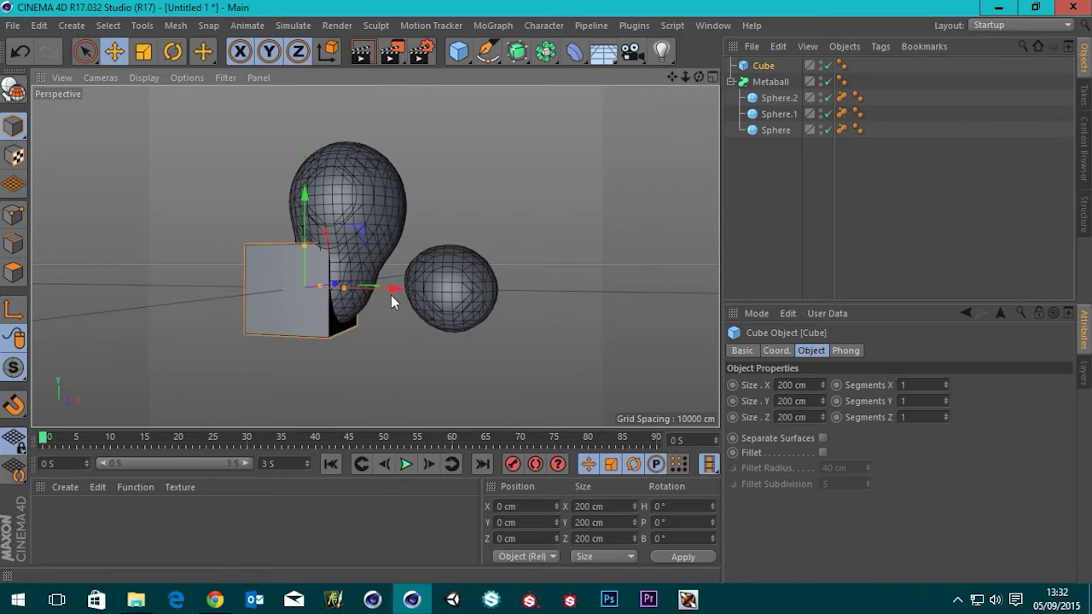
pyautogui.keyDown('alt'); pyautogui.moveTo(391, 286); pyautogui.dragTo(439, 353); pyautogui.keyUp('alt')
pyautogui.keyDown('alt'); pyautogui.moveTo(433, 275); pyautogui.dragTo(409, 286); pyautogui.keyUp('alt')
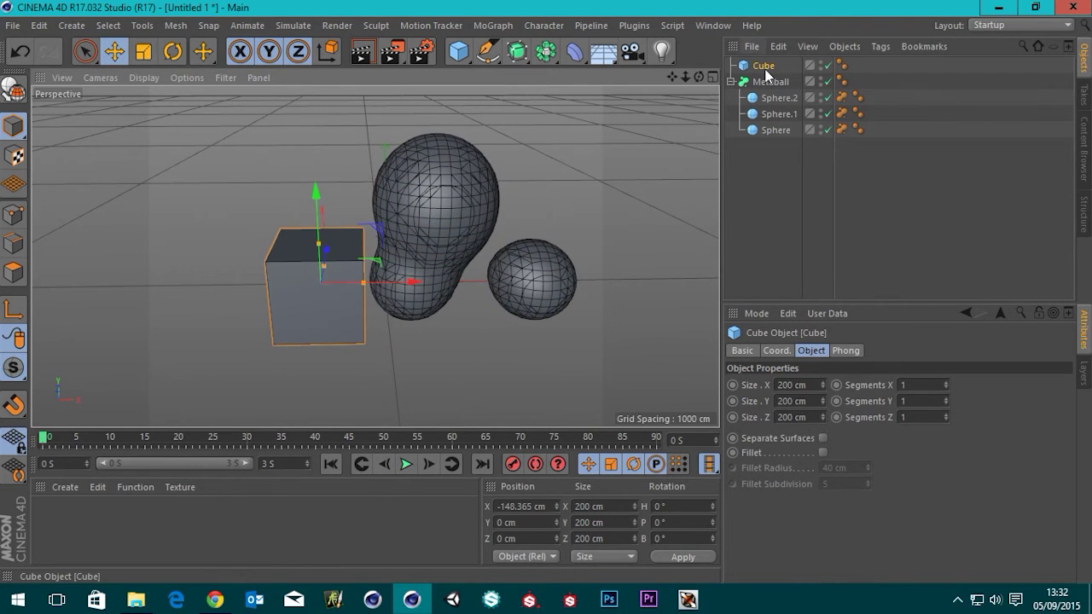
pyautogui.moveTo(766, 68); pyautogui.dragTo(769, 82)
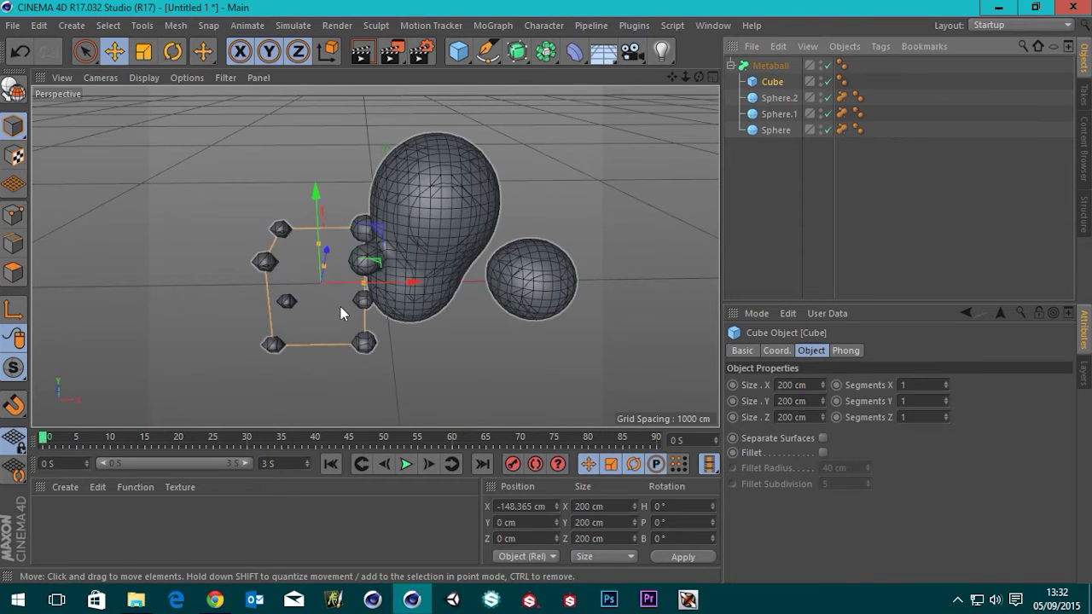
pyautogui.scroll(3, 340, 302)
pyautogui.keyDown('alt'); pyautogui.moveTo(454, 213); pyautogui.dragTo(557, 210, button='middle'); pyautogui.keyUp('alt')
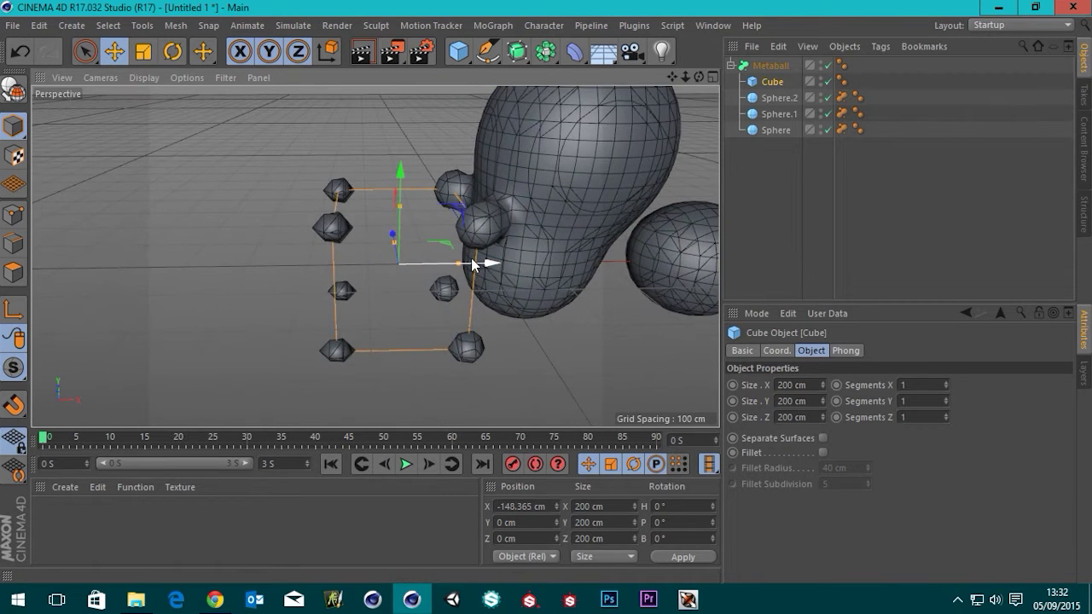
pyautogui.moveTo(480, 261); pyautogui.dragTo(417, 310)
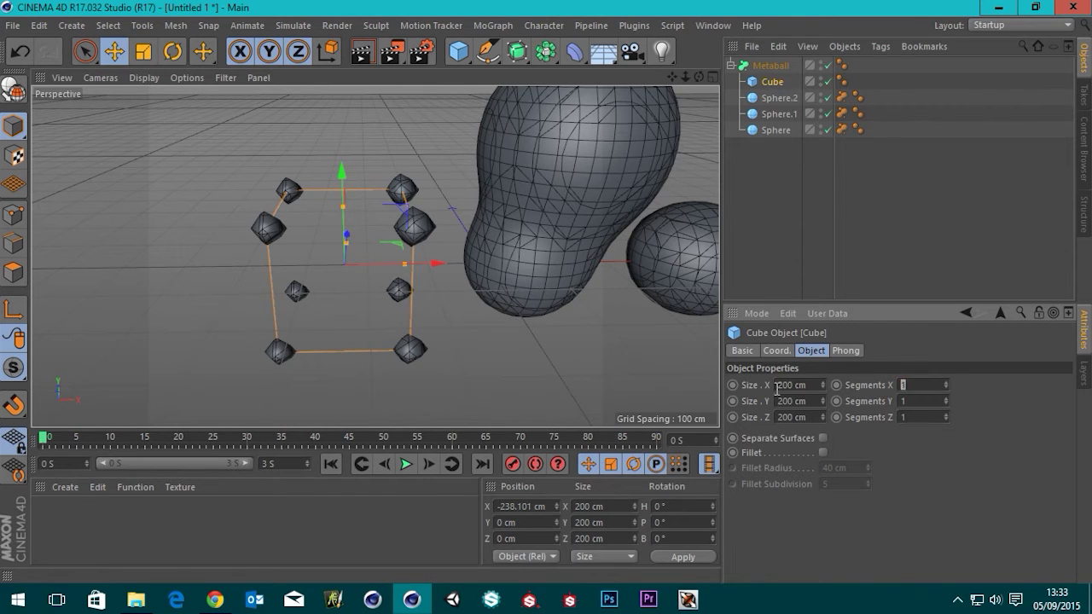
# Set the Cube's X, Y and Z segments to 4 and slide it left to X -390.703 cm
pyautogui.press('Tab')
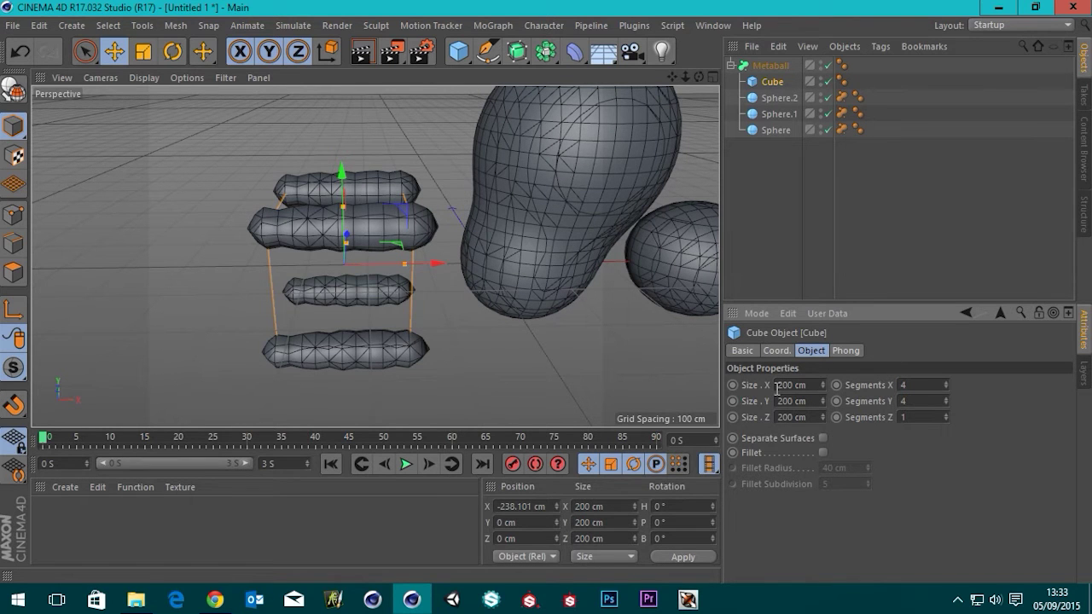
pyautogui.press('Tab')
pyautogui.press('Tab')
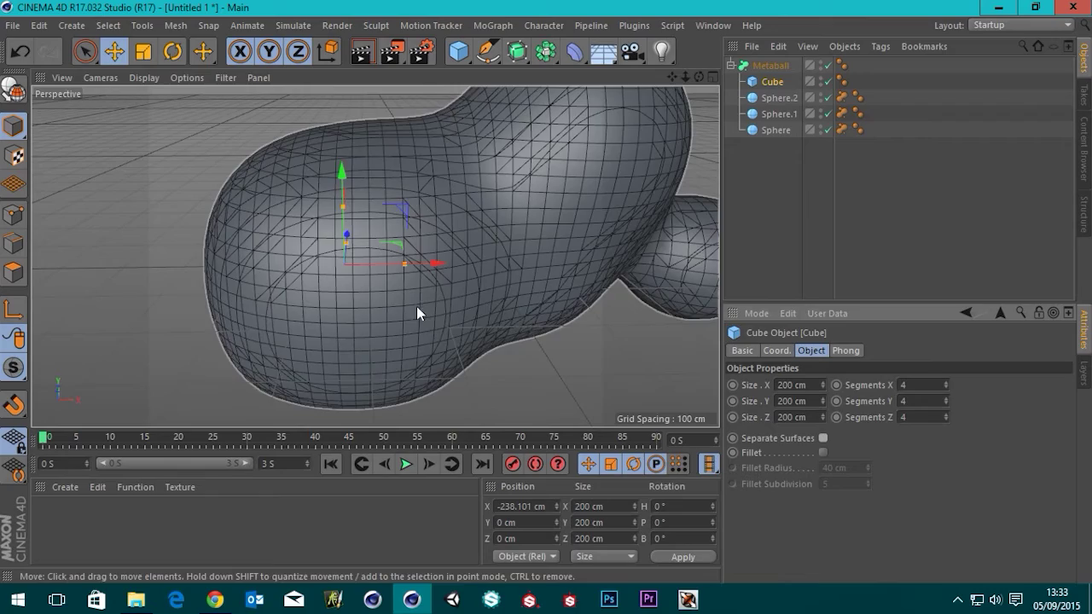
pyautogui.moveTo(439, 263); pyautogui.dragTo(248, 308)
pyautogui.scroll(-5, 495, 246)
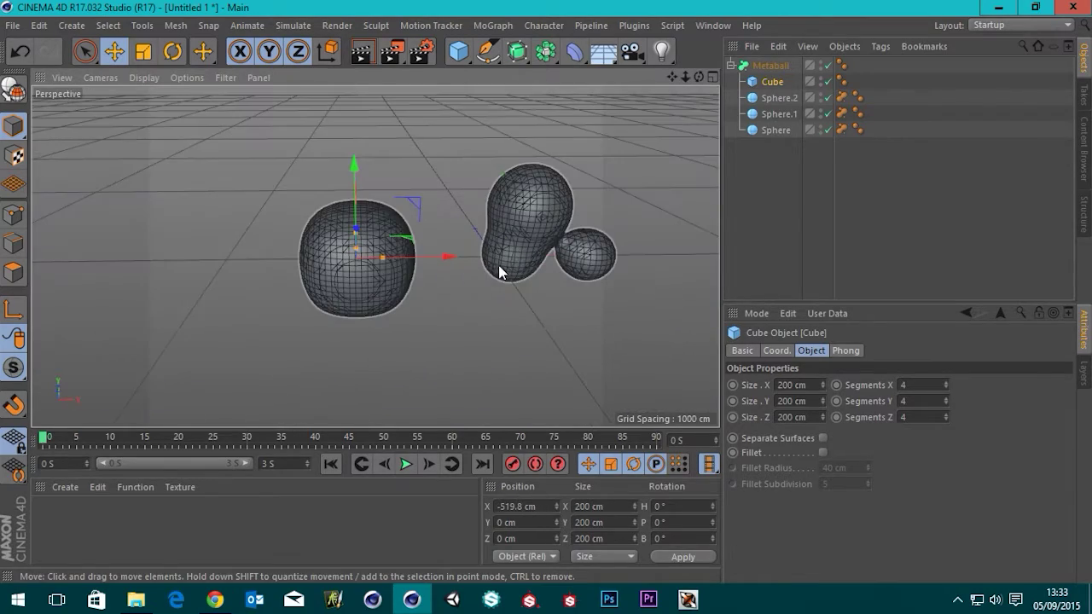
pyautogui.keyDown('alt'); pyautogui.moveTo(583, 281); pyautogui.dragTo(371, 310); pyautogui.keyUp('alt')
pyautogui.scroll(3, 372, 312)
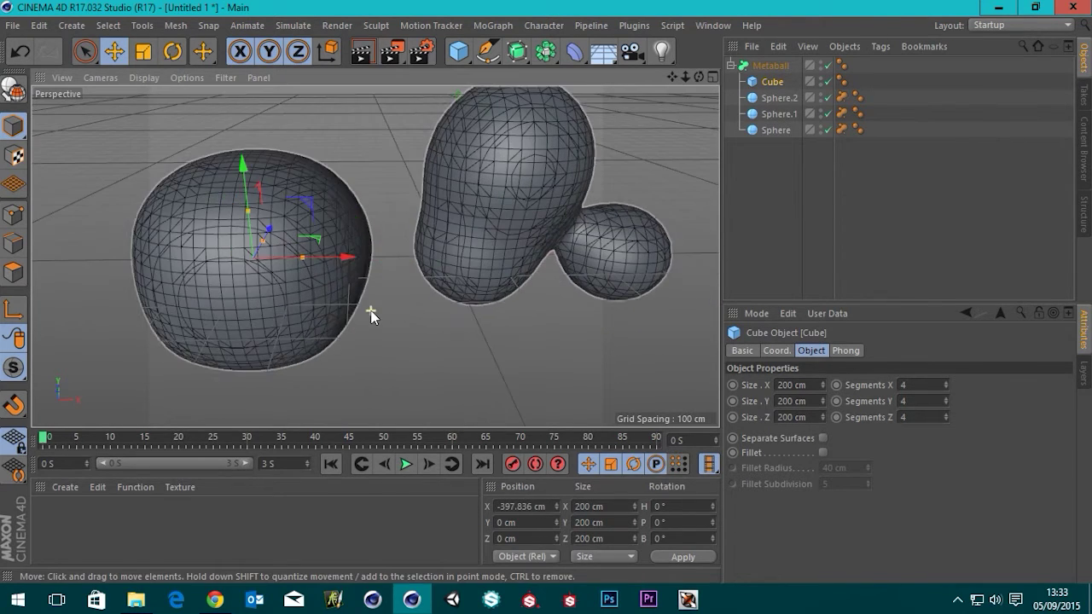
pyautogui.moveTo(340, 265); pyautogui.dragTo(342, 301)
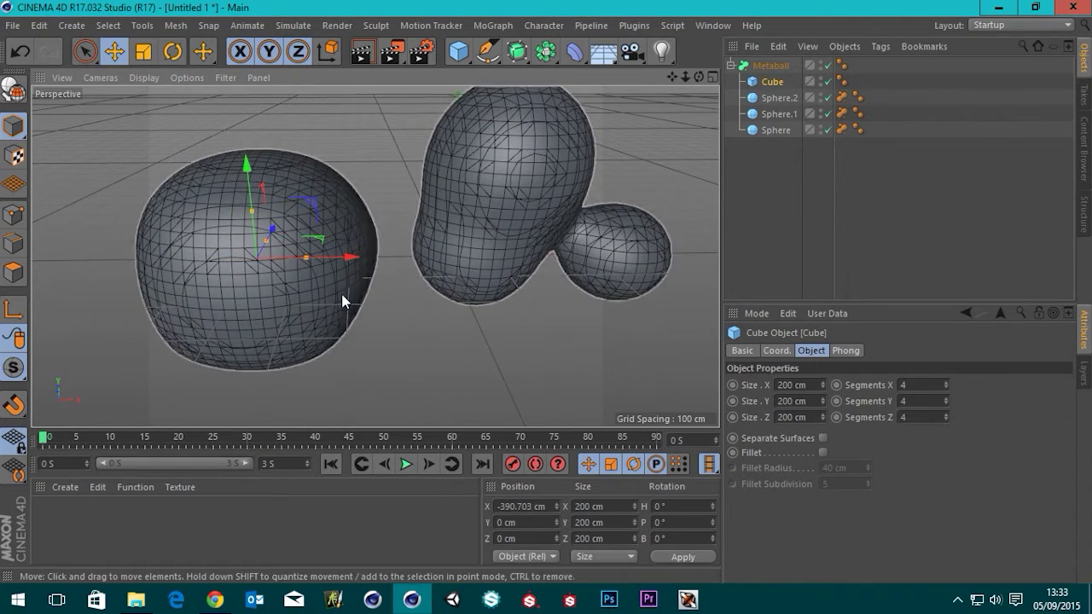
# Add a Triangle-type Metaball tag to the Cube and nudge it to X -164.644 cm
pyautogui.rightClick(774, 85)
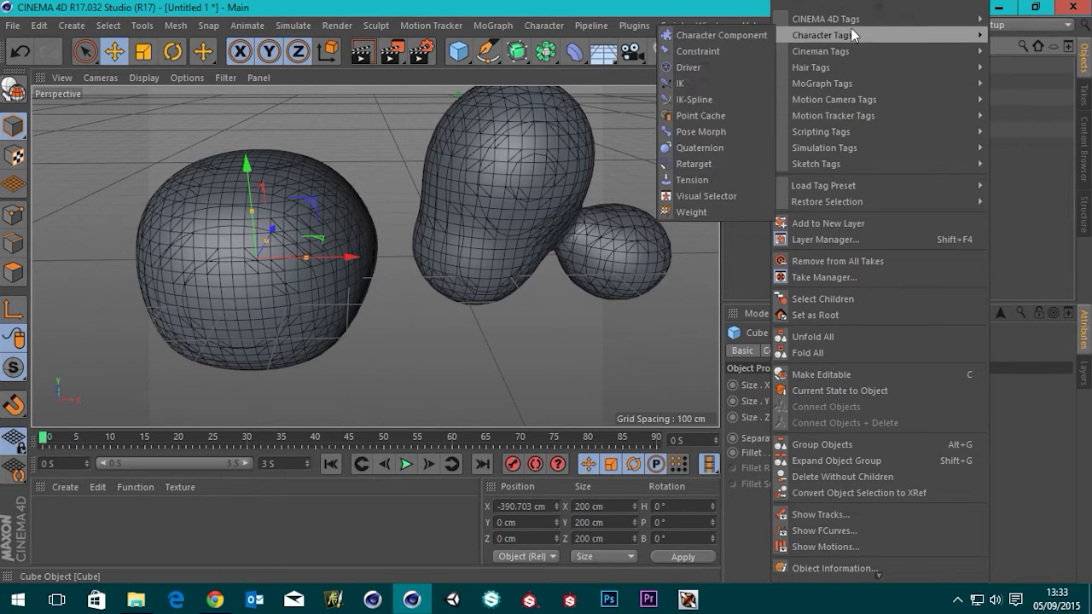
pyautogui.moveTo(851, 25)
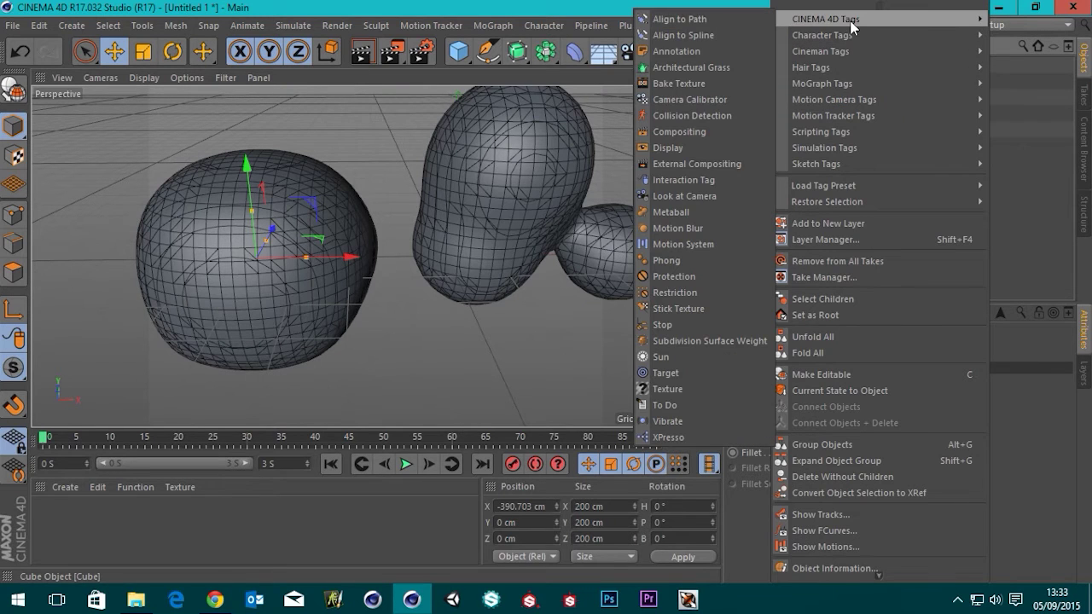
pyautogui.click(671, 212)
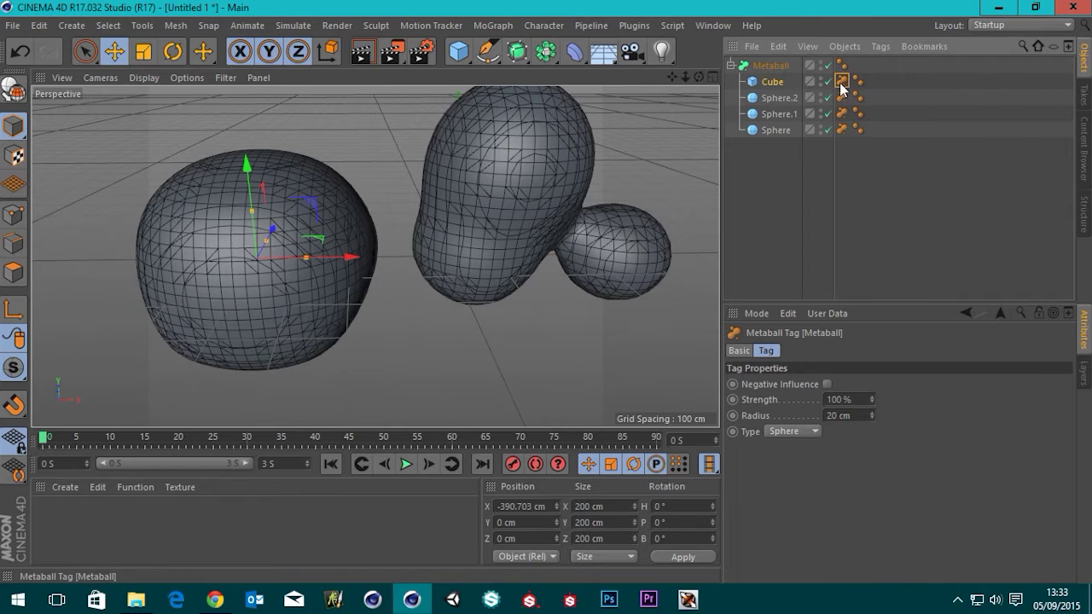
pyautogui.click(787, 430)
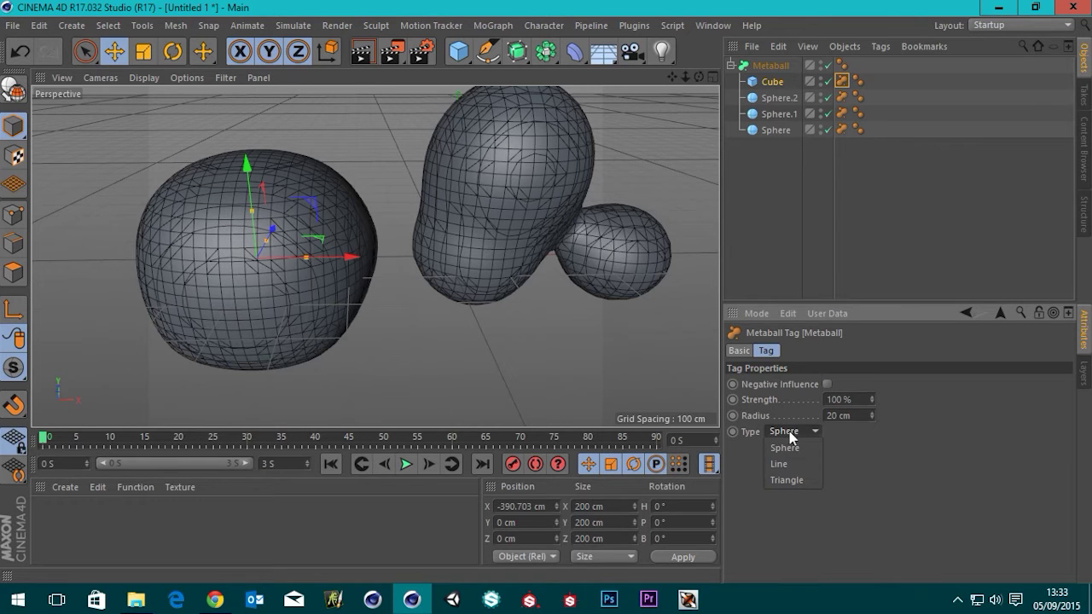
pyautogui.click(790, 481)
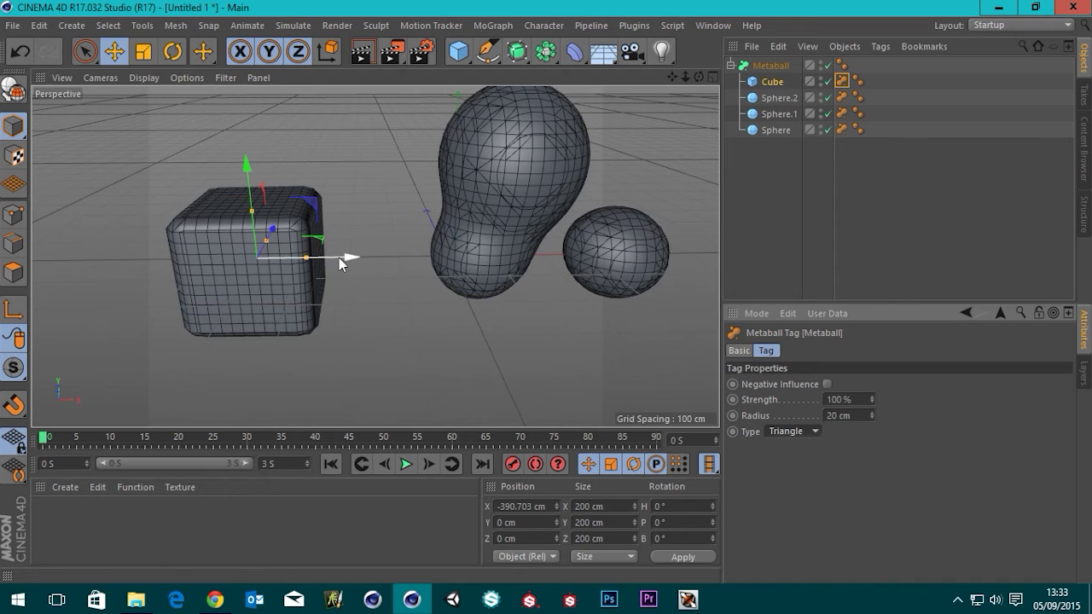
pyautogui.moveTo(338, 258); pyautogui.dragTo(453, 316)
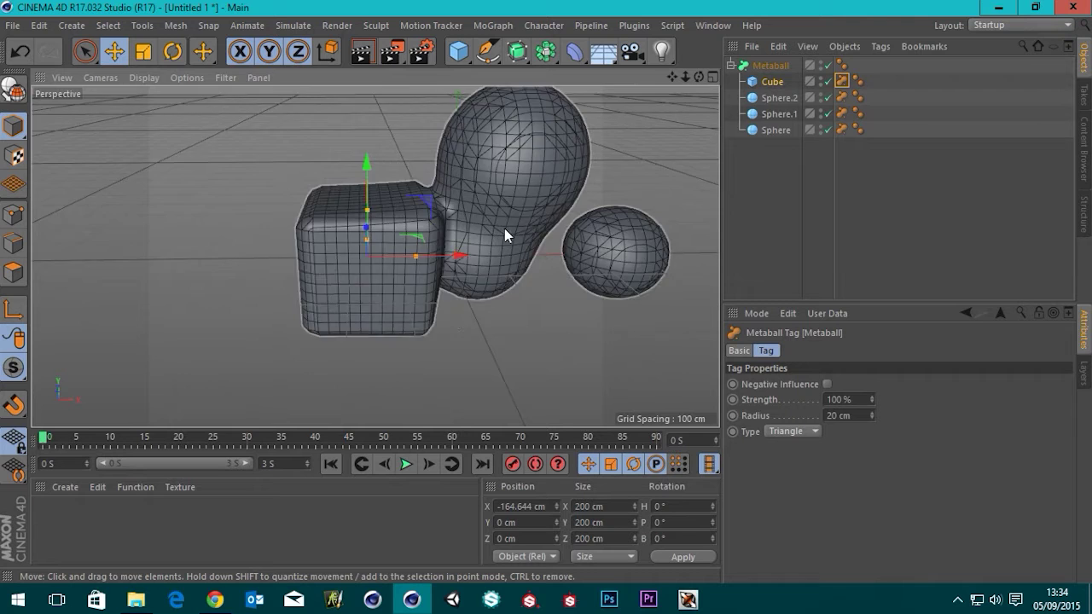
# Render the rounded cube fused into the spheres to the Picture Viewer
pyautogui.scroll(5, 478, 251)
pyautogui.scroll(-4, 475, 240)
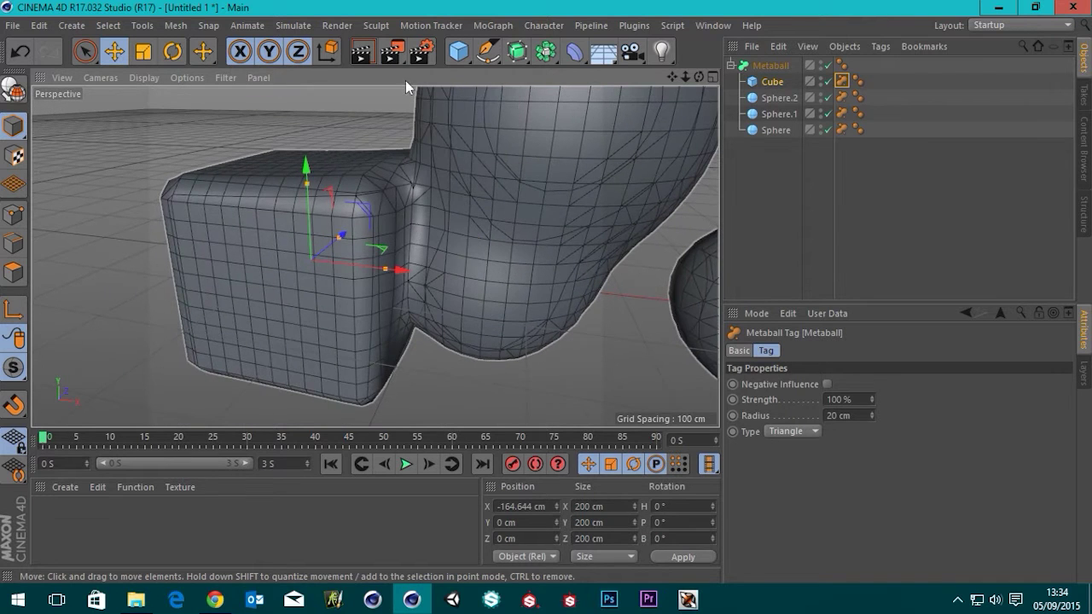
pyautogui.click(390, 53)
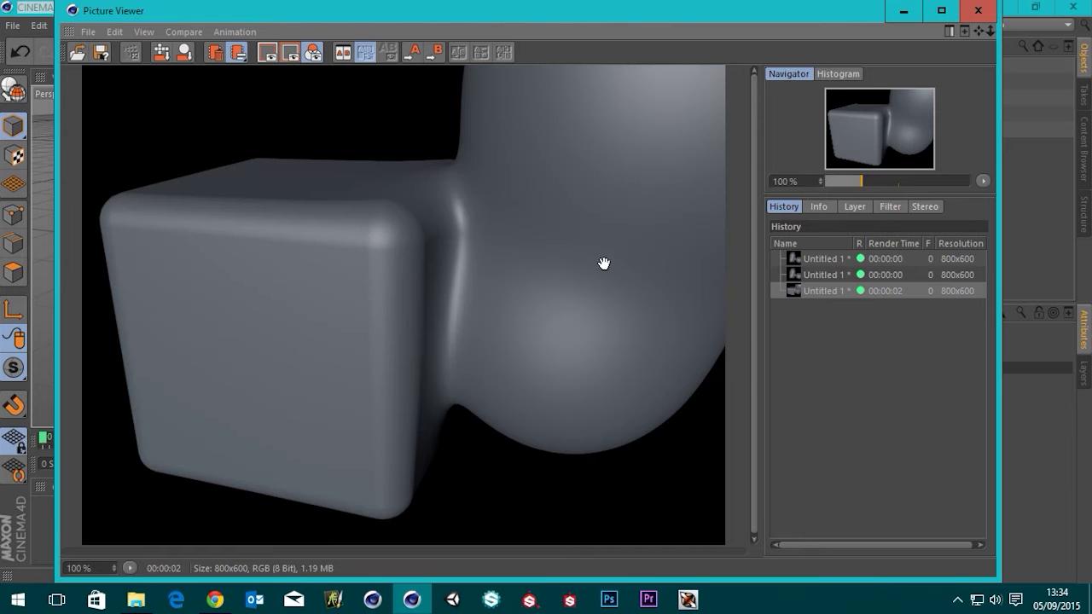
# Turn off the Metaball's Accurate Normals and render the scene again
pyautogui.click(977, 10)
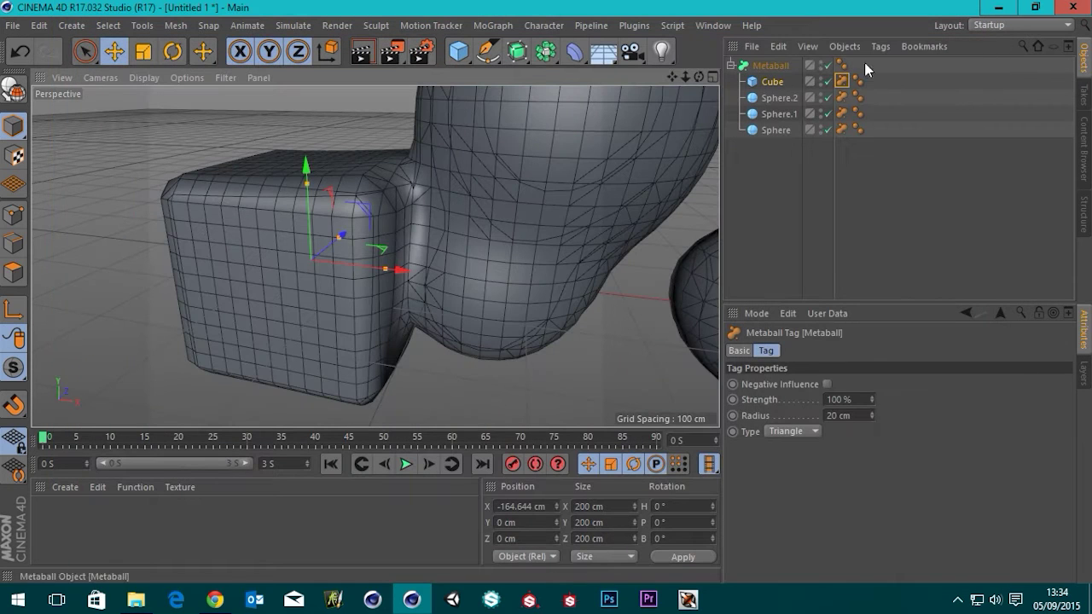
pyautogui.click(770, 68)
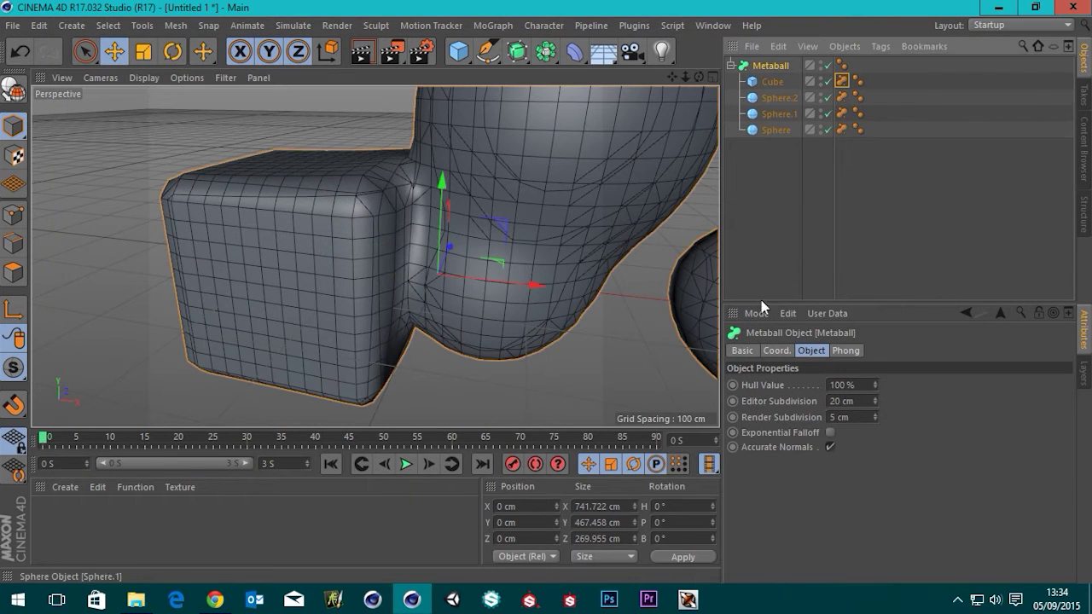
pyautogui.click(829, 447)
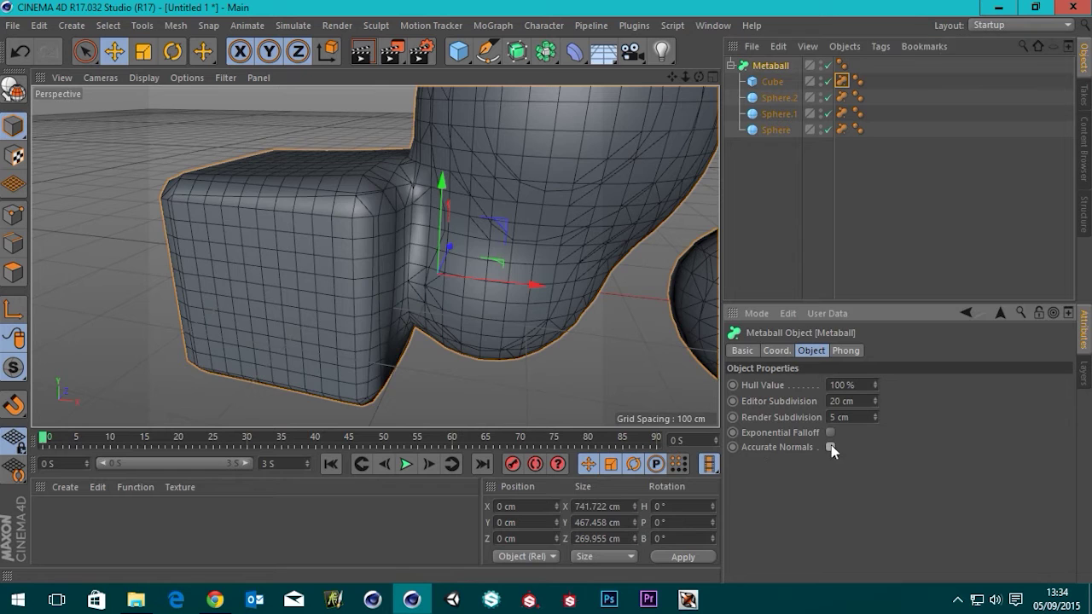
pyautogui.click(391, 51)
pyautogui.hotkey('shift', 'r')
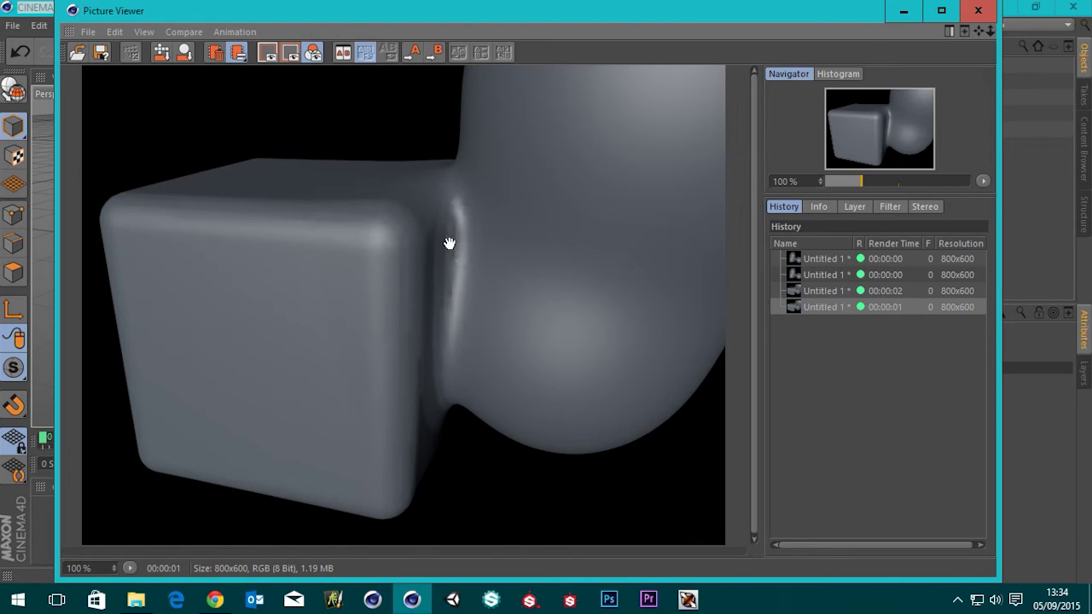
# Flip between the new and earlier renders in the history to compare, then close the viewer
pyautogui.click(820, 290)
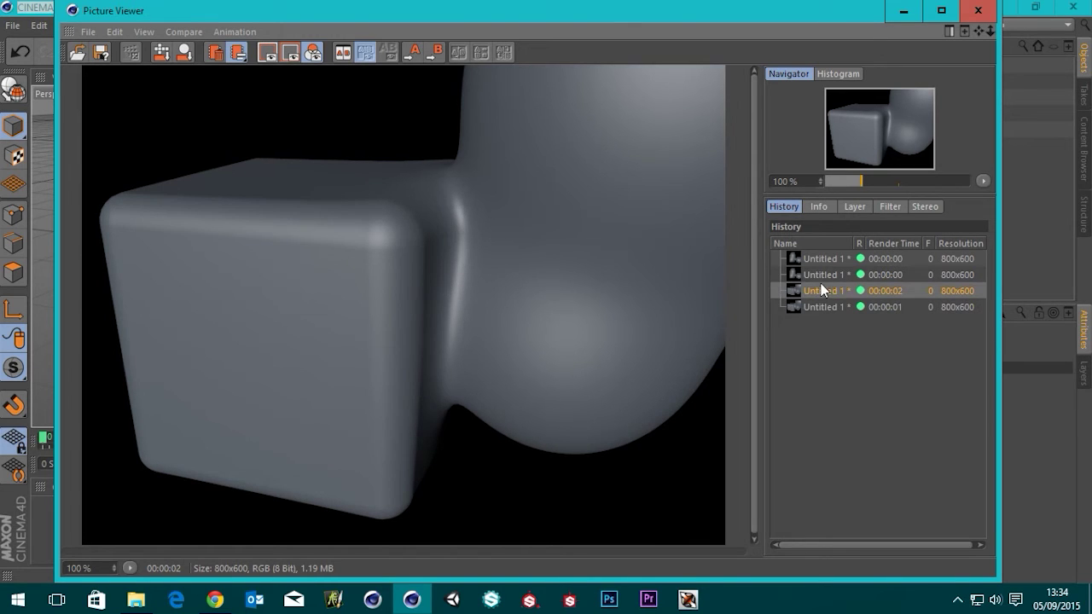
pyautogui.click(826, 281)
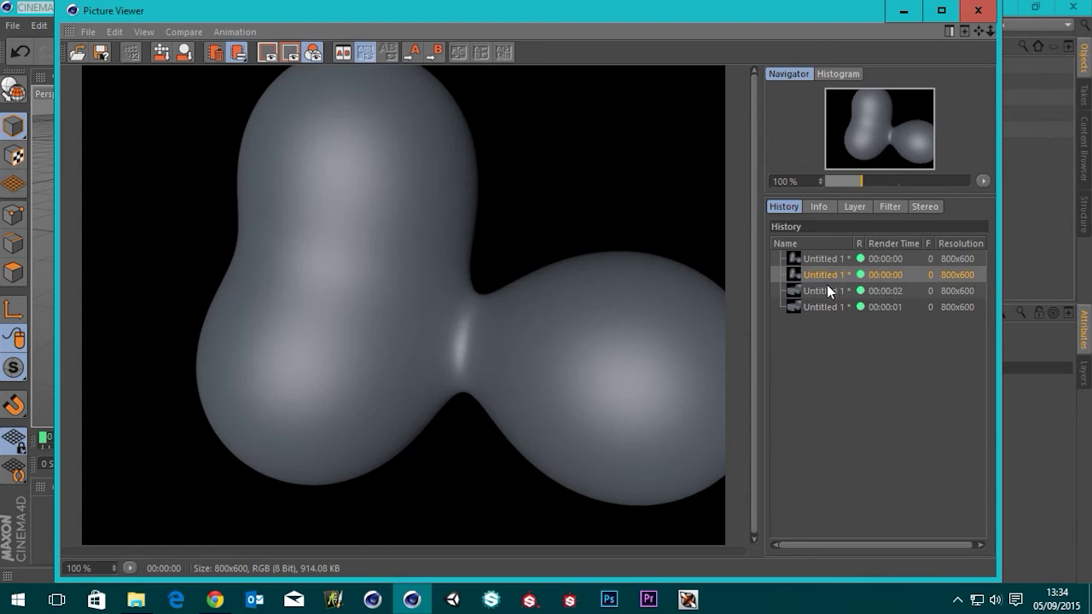
pyautogui.click(829, 288)
pyautogui.press('Down')
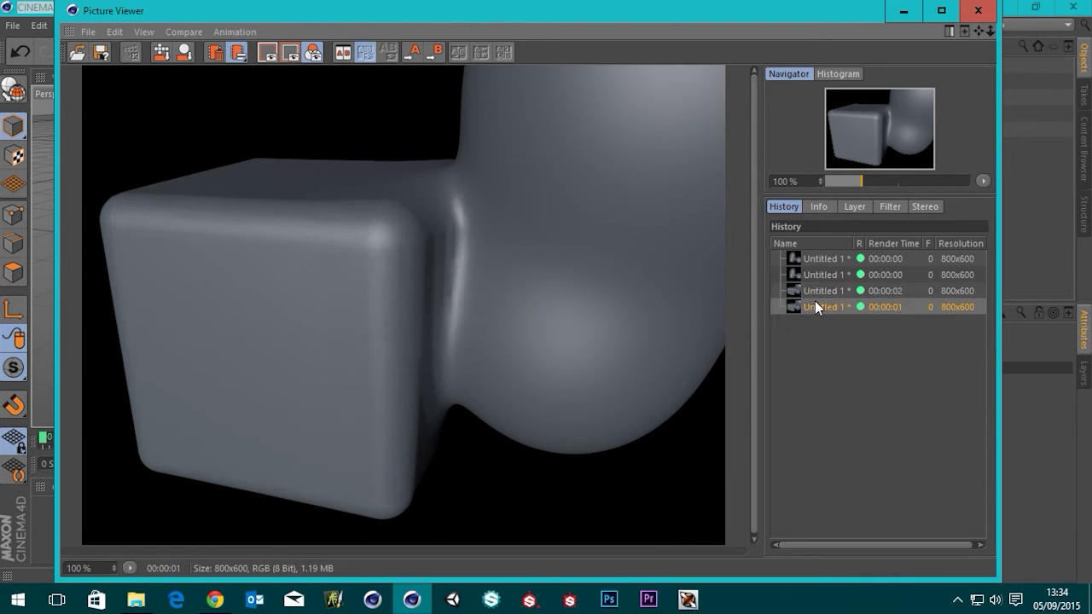
pyautogui.press('Up')
pyautogui.press('Down')
pyautogui.press('Up')
pyautogui.press('Down')
pyautogui.press('Up')
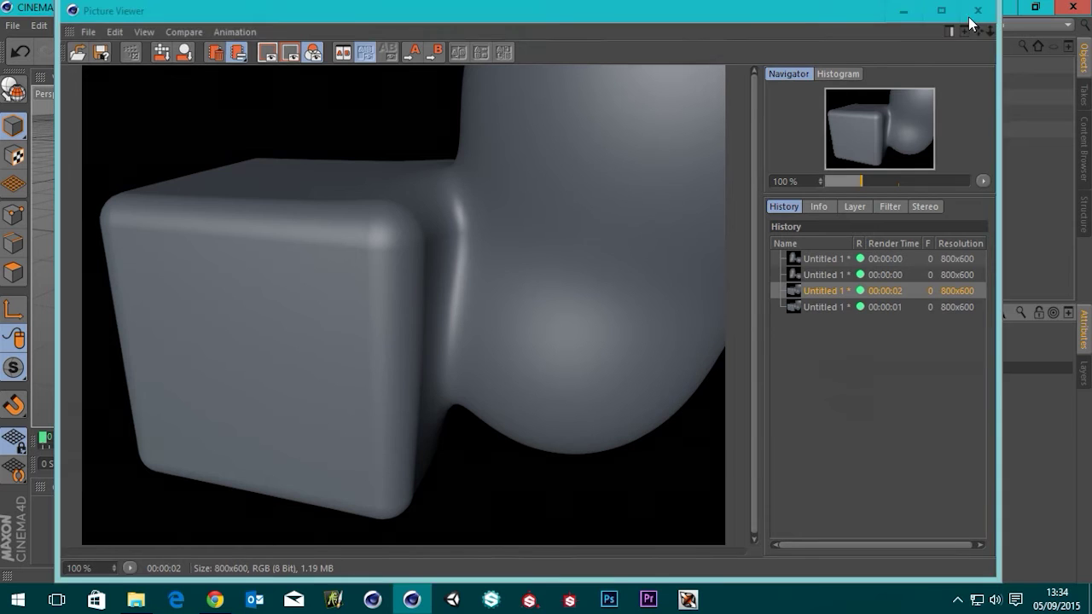
pyautogui.click(967, 16)
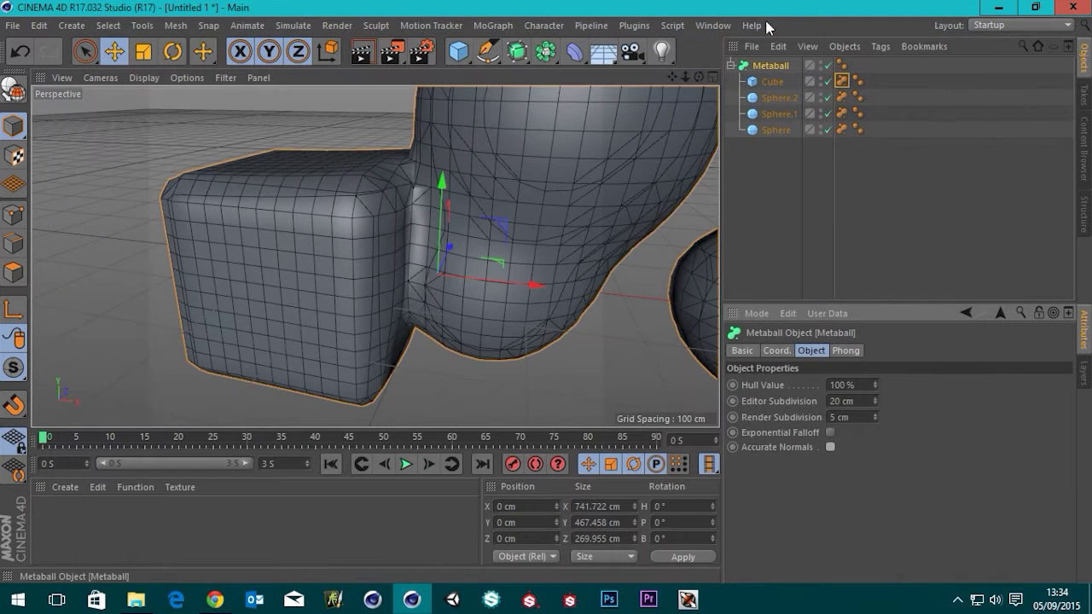
# Turn the Metaball's Accurate Normals back on, undoing an accidental Metaball move
pyautogui.click(830, 447)
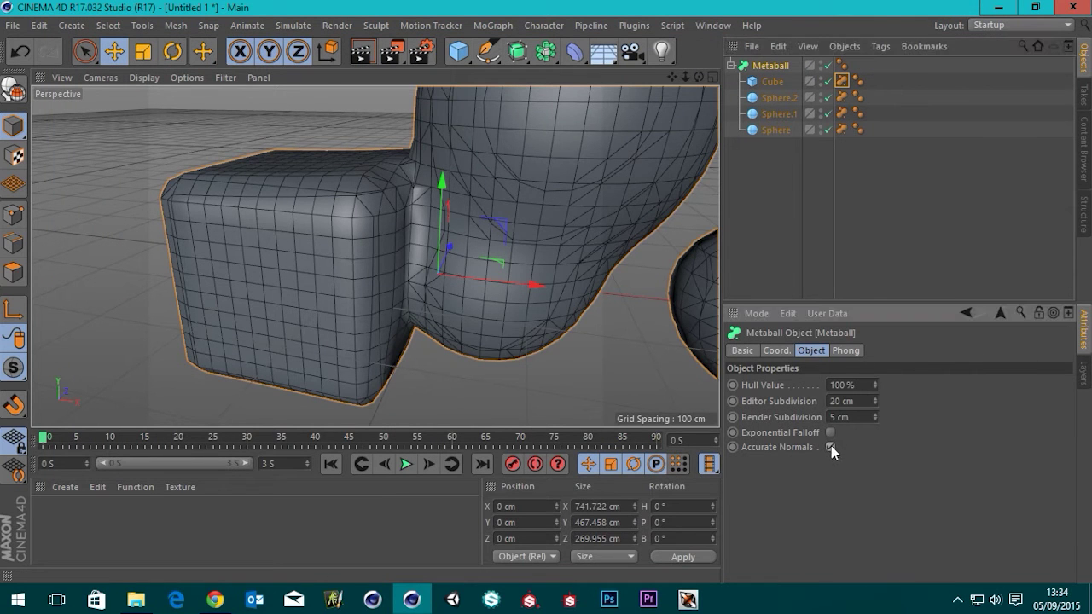
pyautogui.click(841, 81)
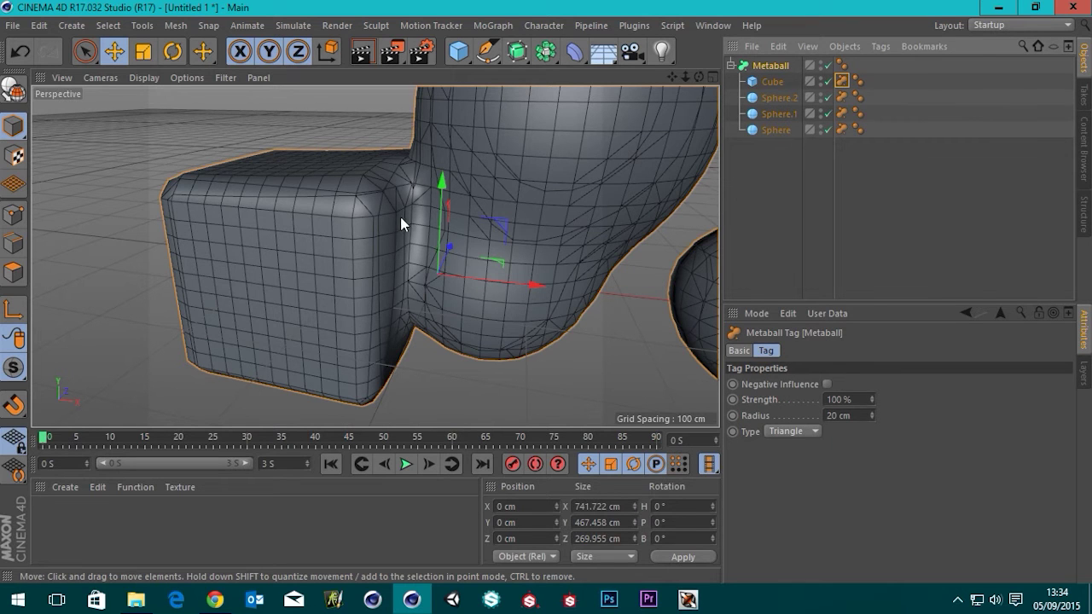
pyautogui.scroll(-2, 403, 213)
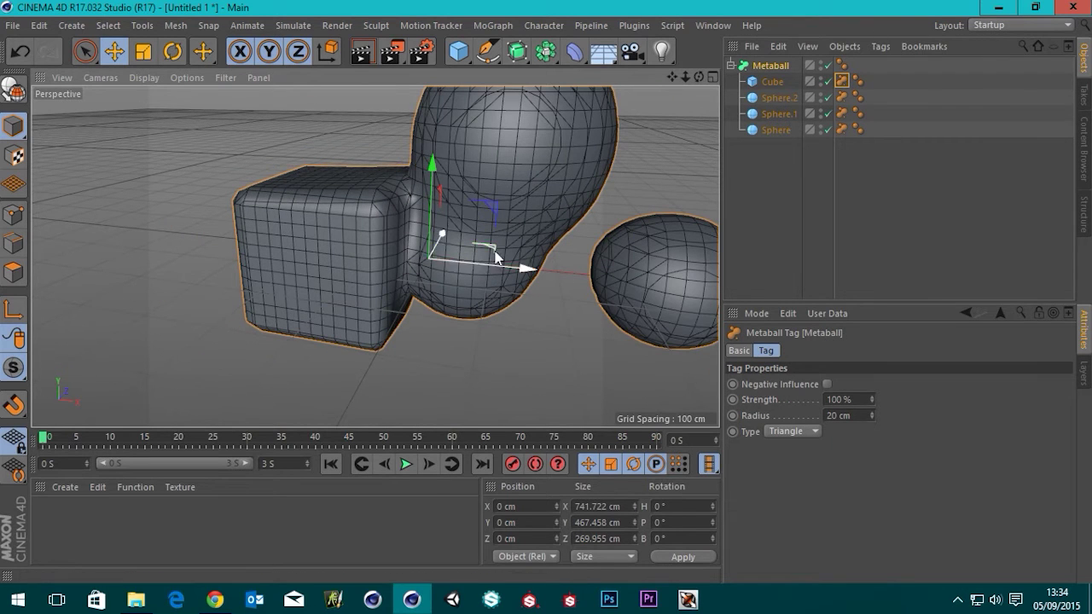
pyautogui.moveTo(519, 270); pyautogui.dragTo(475, 281)
pyautogui.hotkey('ctrl', 'z')
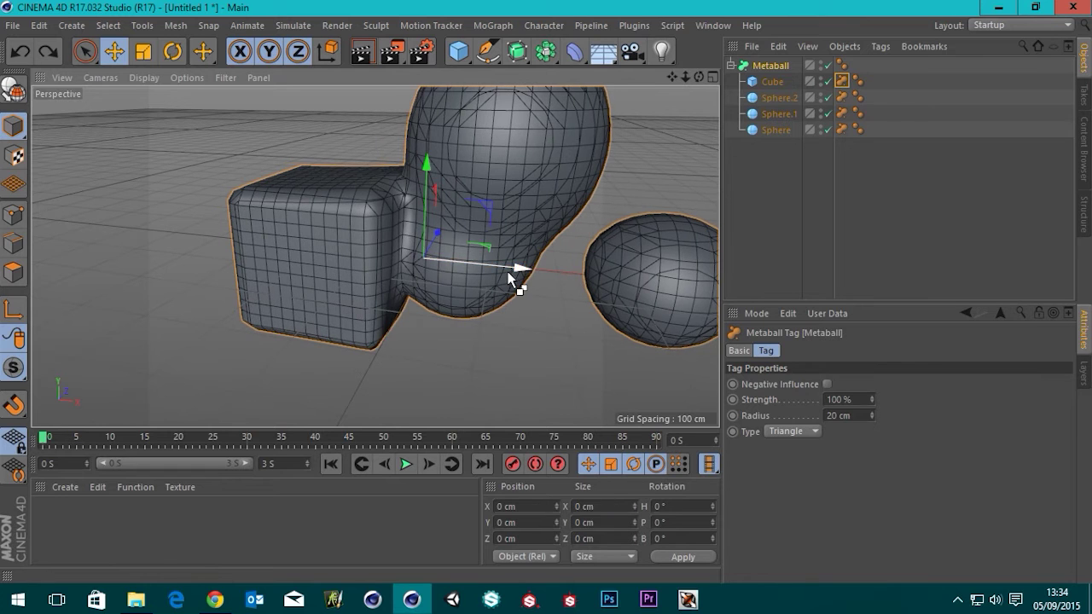
# Move the Cube left to X -265.145 cm and bring up its Metaball tag Type options
pyautogui.click(770, 82)
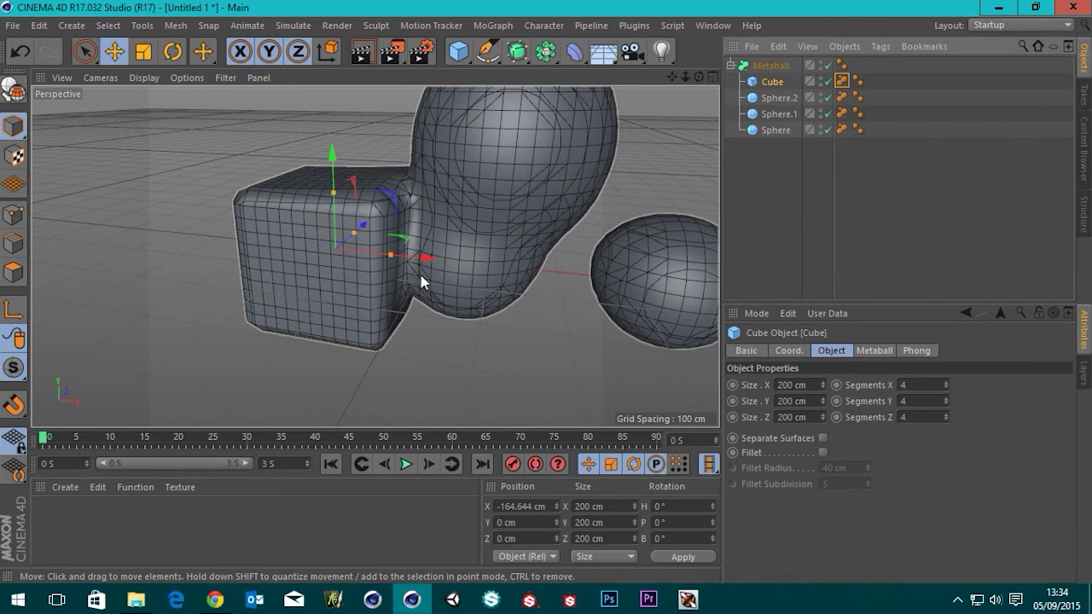
pyautogui.moveTo(419, 258); pyautogui.dragTo(324, 275)
pyautogui.scroll(5, 227, 243)
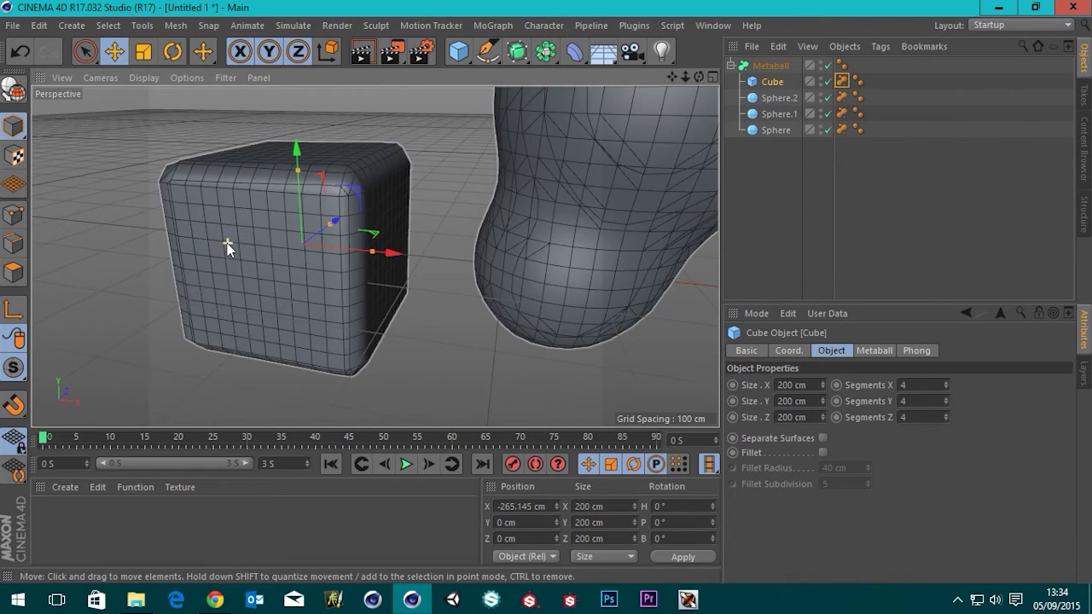
pyautogui.click(841, 81)
pyautogui.click(788, 432)
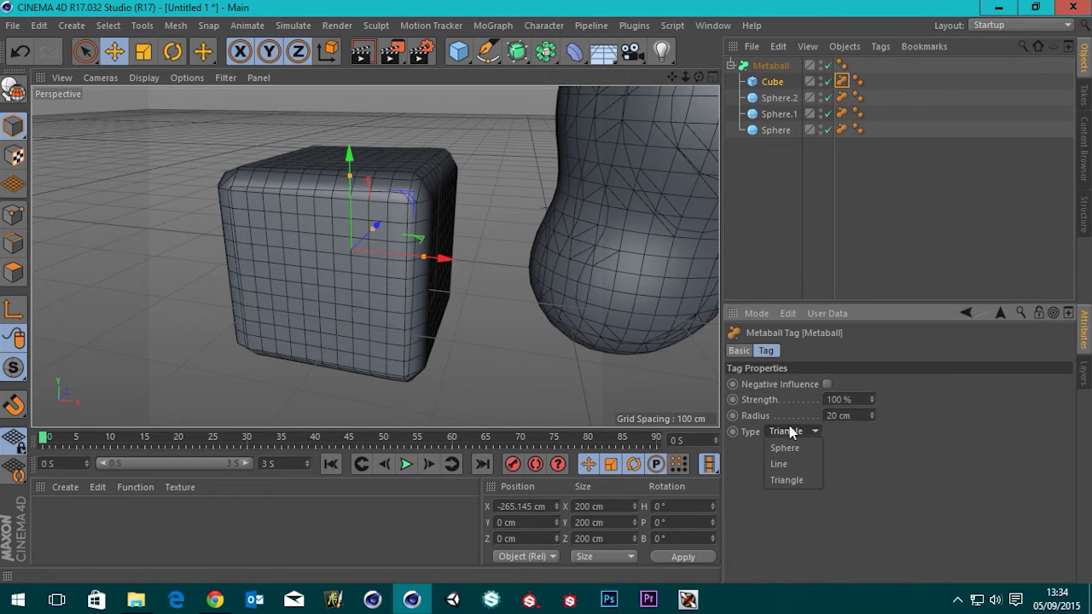
# Switch the Cube's Metaball tag Type to Line and start shrinking its radius
pyautogui.click(783, 463)
pyautogui.scroll(2, 342, 266)
pyautogui.scroll(2, 378, 292)
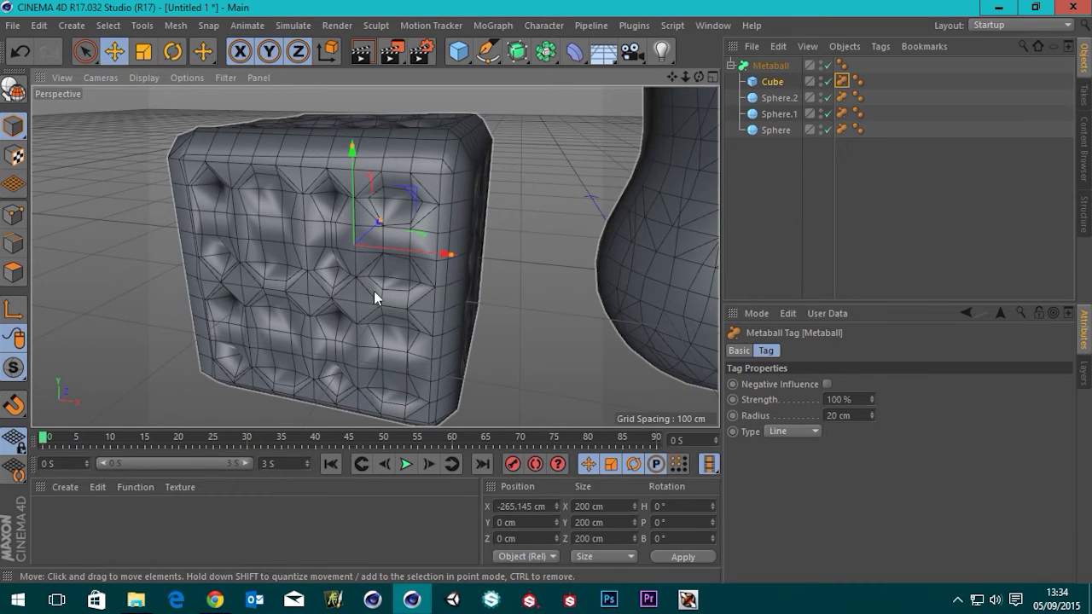
pyautogui.scroll(-3, 415, 264)
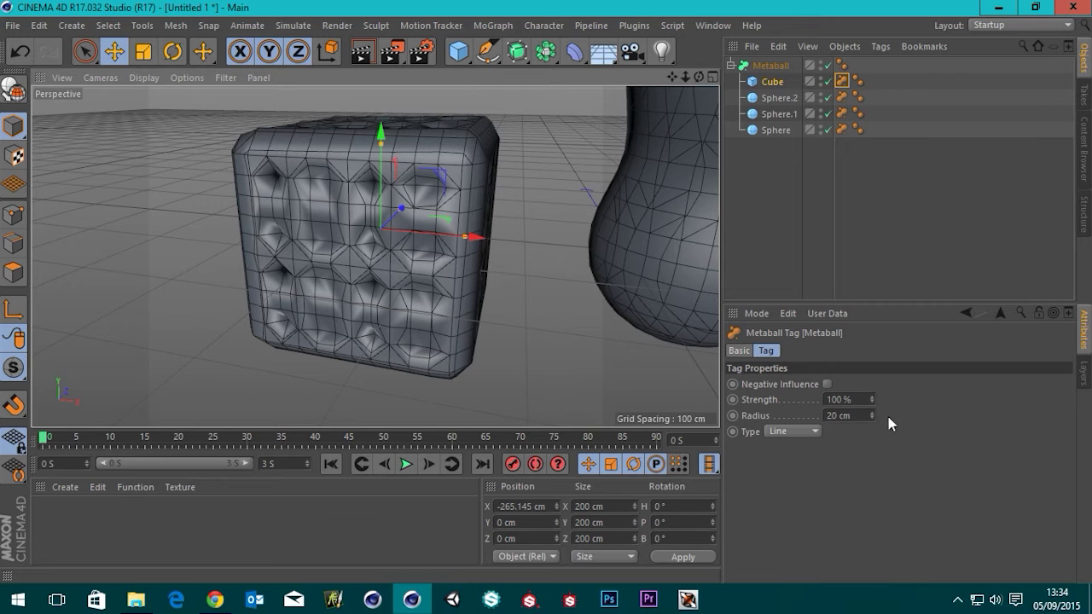
pyautogui.moveTo(872, 417)
pyautogui.mouseDown()
pyautogui.moveTo(838, 417)
pyautogui.moveTo(871, 411)
pyautogui.mouseUp()
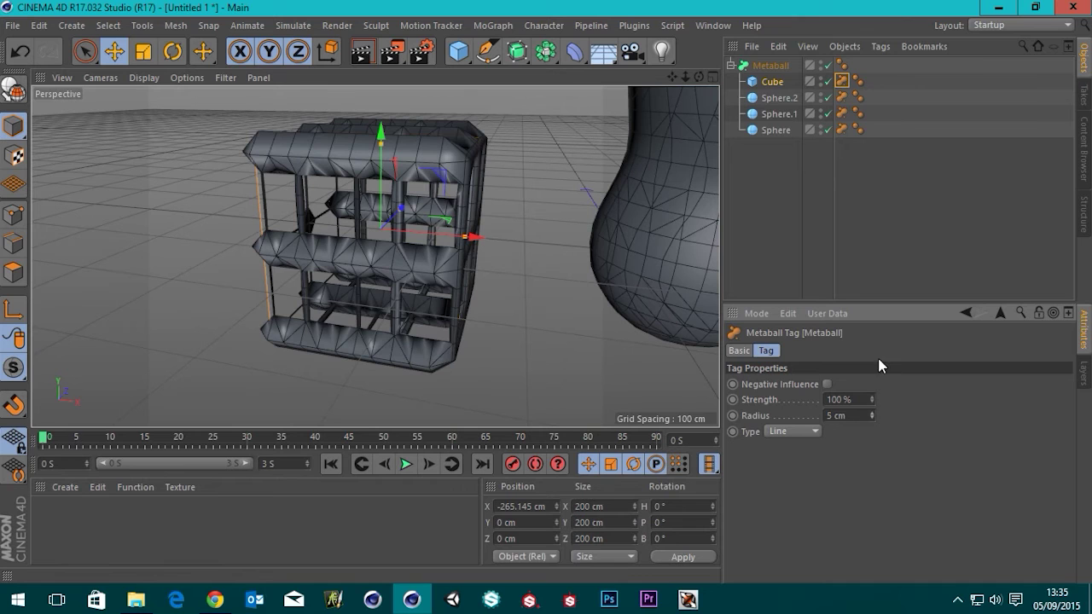
# Briefly disable the Metaball to inspect the base cube, then set the Line radius to 9 cm
pyautogui.click(827, 65)
pyautogui.keyDown('alt'); pyautogui.moveTo(356, 258); pyautogui.dragTo(198, 174); pyautogui.keyUp('alt')
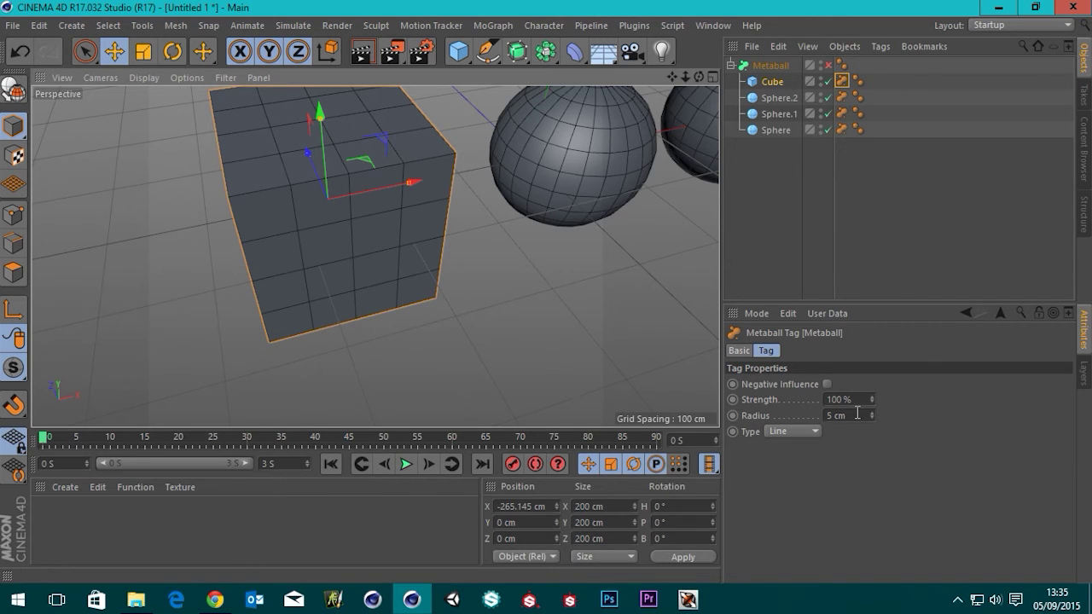
pyautogui.moveTo(857, 414); pyautogui.dragTo(809, 415)
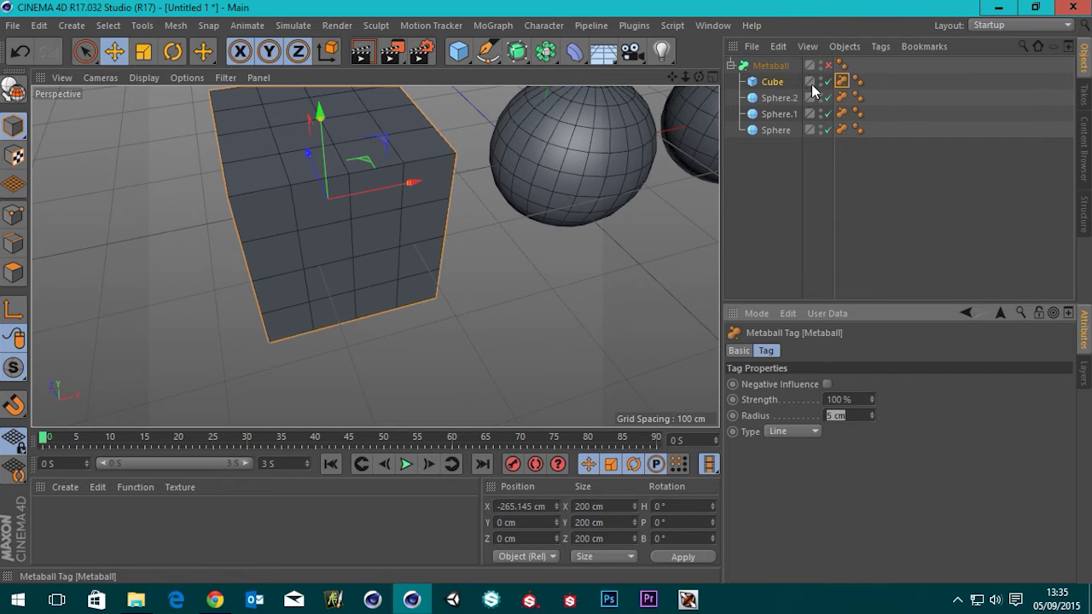
pyautogui.click(827, 65)
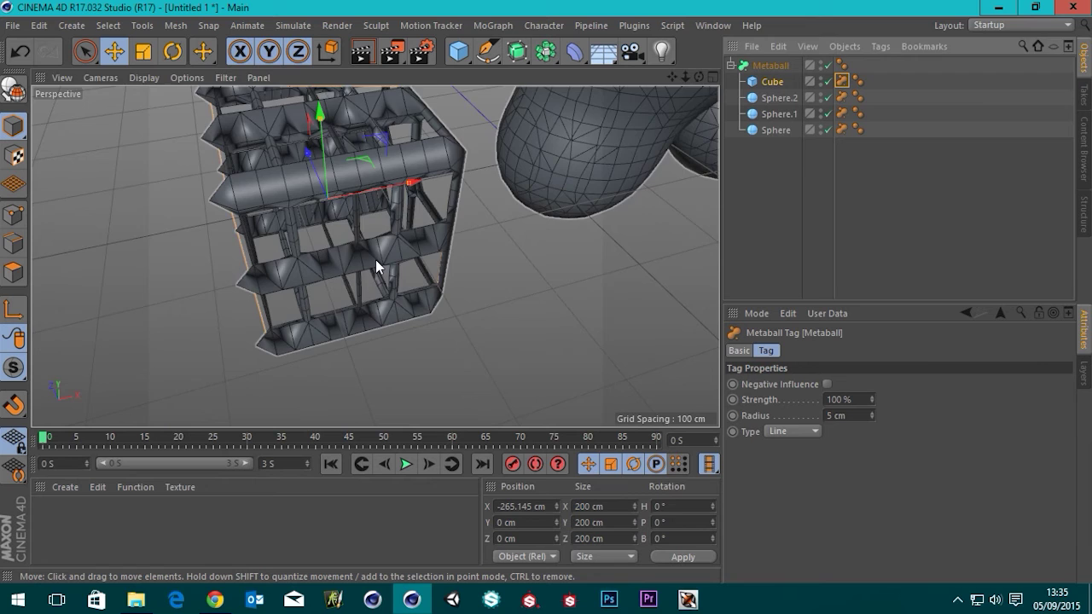
pyautogui.keyDown('alt'); pyautogui.moveTo(375, 260); pyautogui.dragTo(275, 174); pyautogui.keyUp('alt')
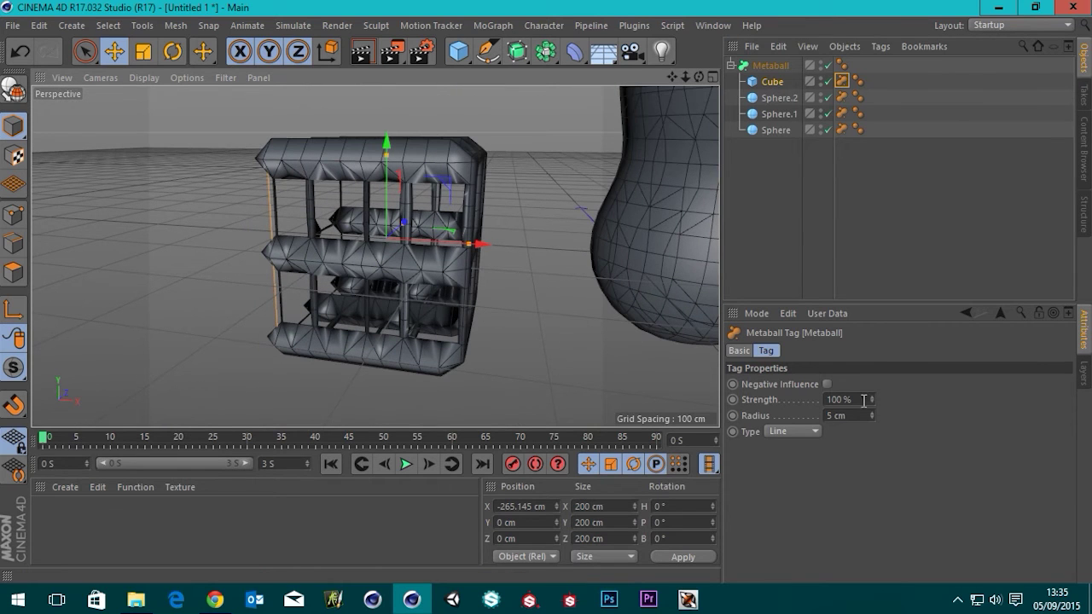
pyautogui.moveTo(871, 415)
pyautogui.mouseDown()
pyautogui.moveTo(871, 387)
pyautogui.moveTo(871, 408)
pyautogui.mouseUp()
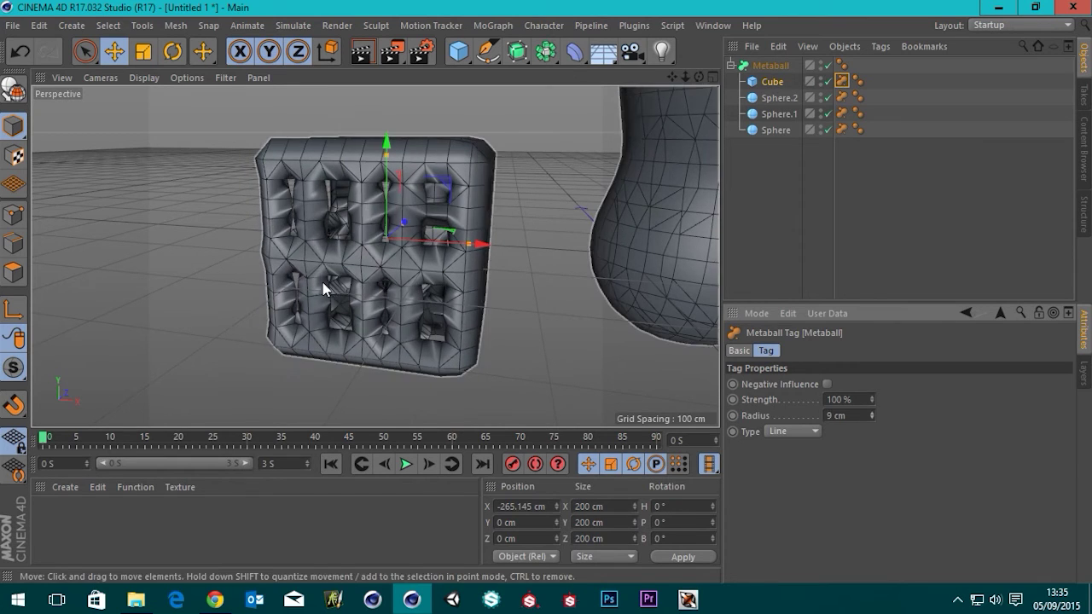
pyautogui.keyDown('alt'); pyautogui.moveTo(322, 283); pyautogui.dragTo(341, 204); pyautogui.keyUp('alt')
# Scale the Cube up to 315.8 cm per side with the Scale tool
pyautogui.click(769, 82)
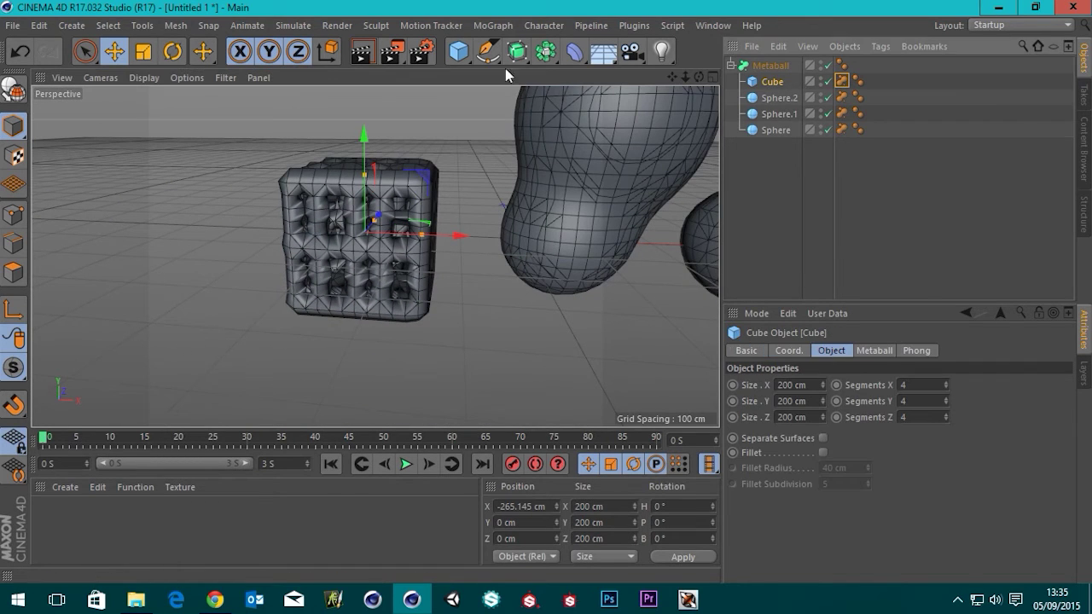
pyautogui.click(144, 53)
pyautogui.moveTo(195, 233); pyautogui.dragTo(460, 130)
pyautogui.keyDown('alt'); pyautogui.moveTo(279, 225); pyautogui.dragTo(364, 262); pyautogui.keyUp('alt')
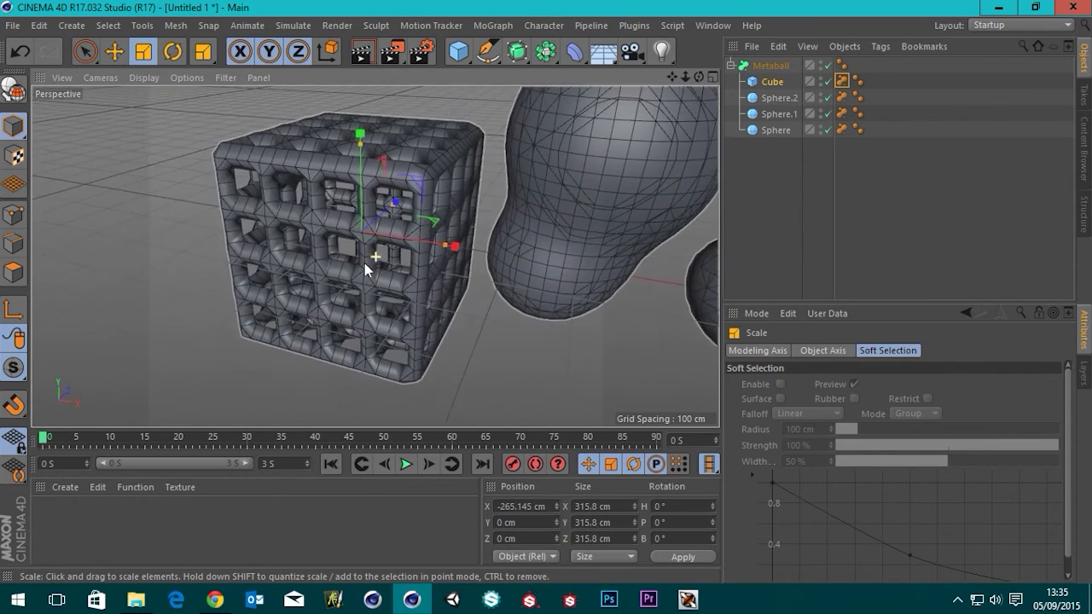
# Set the Cube's Line metaball radius to 13 cm and orbit in to inspect the lattice
pyautogui.click(842, 84)
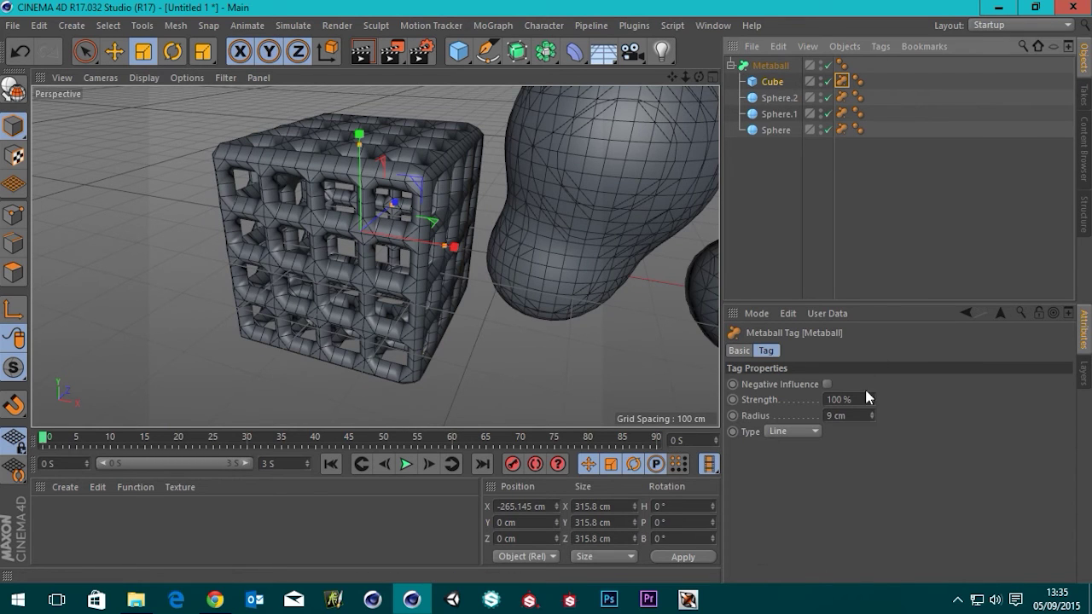
pyautogui.moveTo(872, 415)
pyautogui.mouseDown()
pyautogui.moveTo(872, 447)
pyautogui.moveTo(871, 401)
pyautogui.moveTo(872, 435)
pyautogui.moveTo(872, 422)
pyautogui.mouseUp()
pyautogui.hotkey('ctrl', 'z')
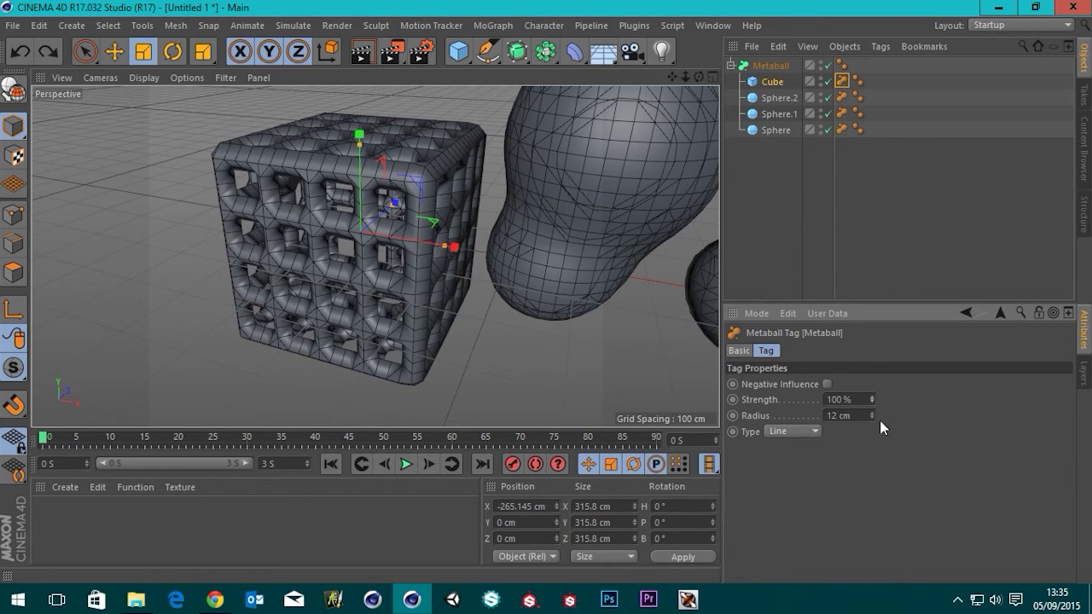
pyautogui.click(872, 413)
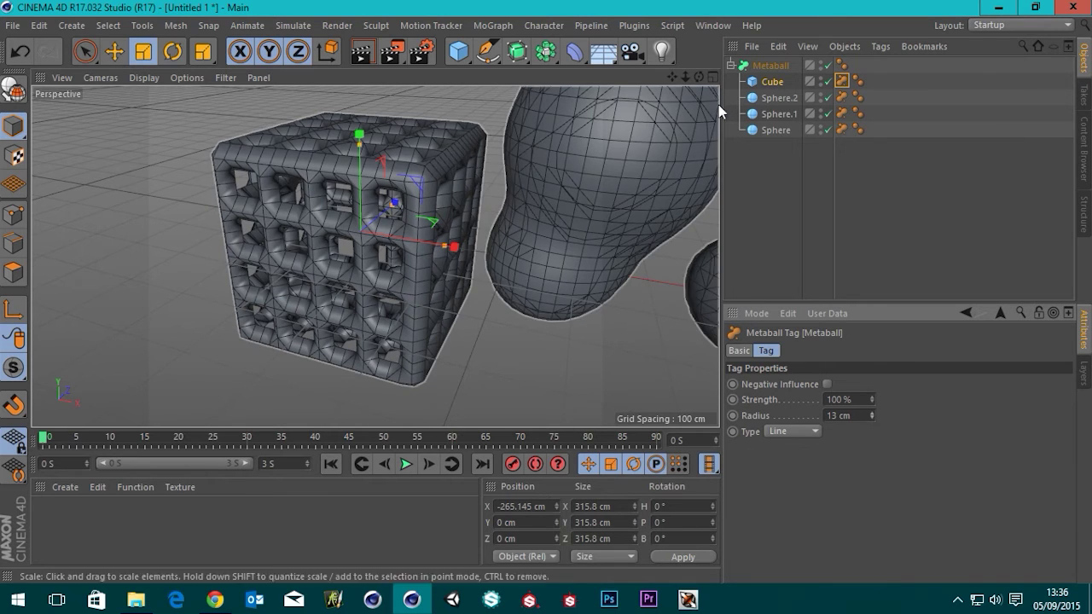
pyautogui.scroll(5, 248, 376)
pyautogui.keyDown('alt'); pyautogui.moveTo(375, 287); pyautogui.dragTo(373, 281); pyautogui.keyUp('alt')
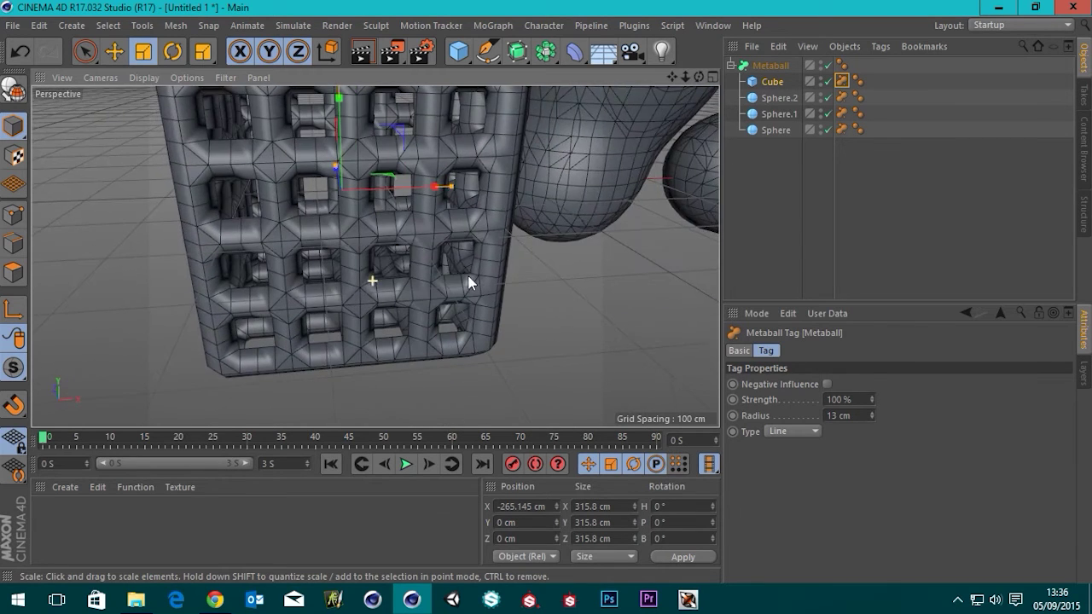
pyautogui.scroll(-4, 432, 253)
pyautogui.keyDown('alt'); pyautogui.moveTo(432, 253); pyautogui.dragTo(348, 221); pyautogui.keyUp('alt')
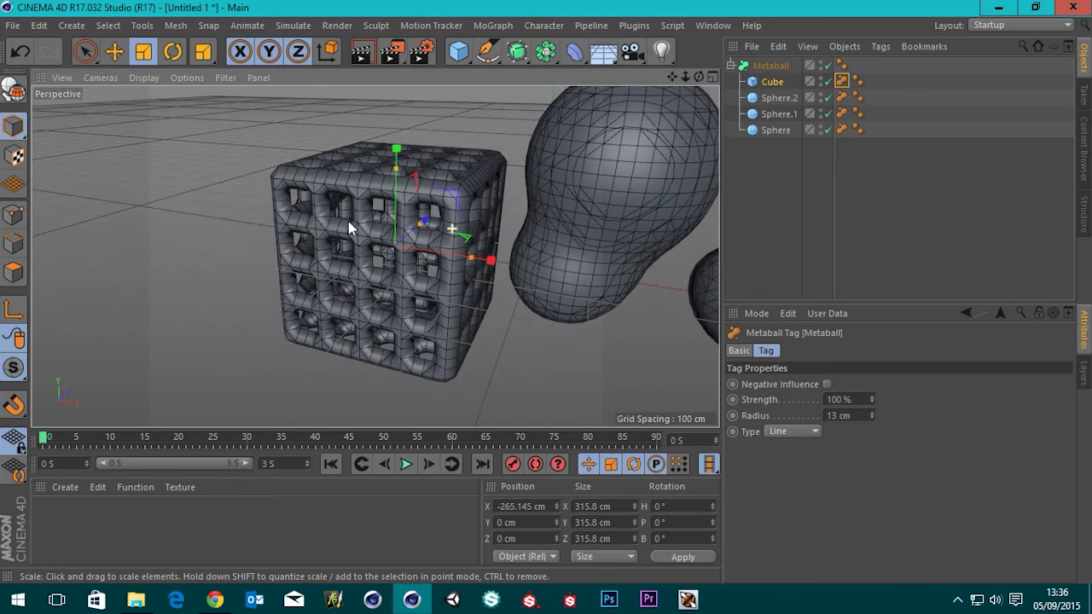
# Cut the Cube's X, Y and Z segments to 2 and check the open cage in a test render
pyautogui.click(771, 82)
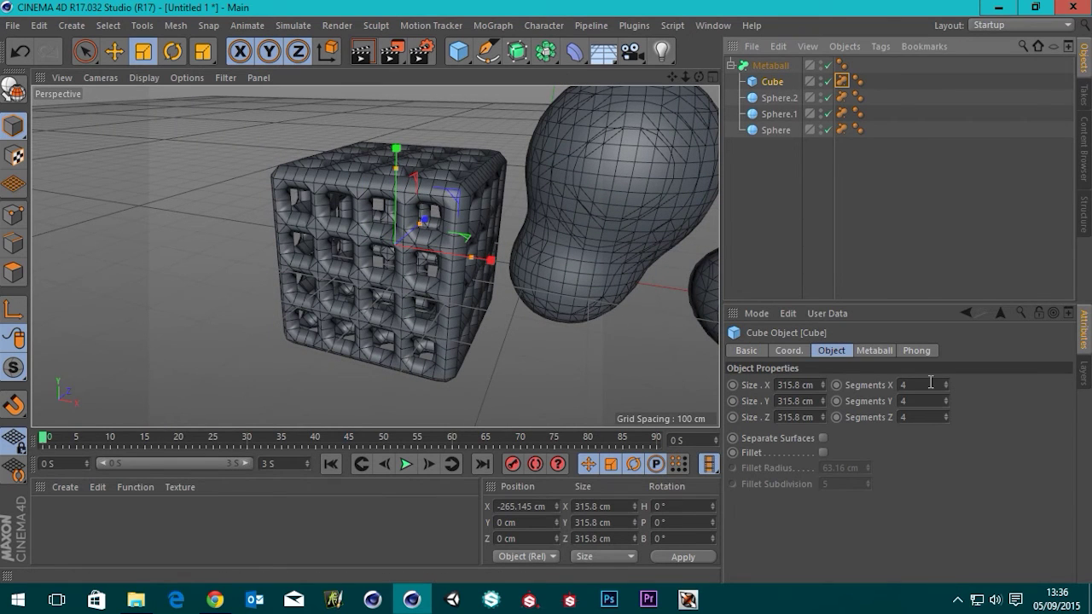
pyautogui.click(930, 384)
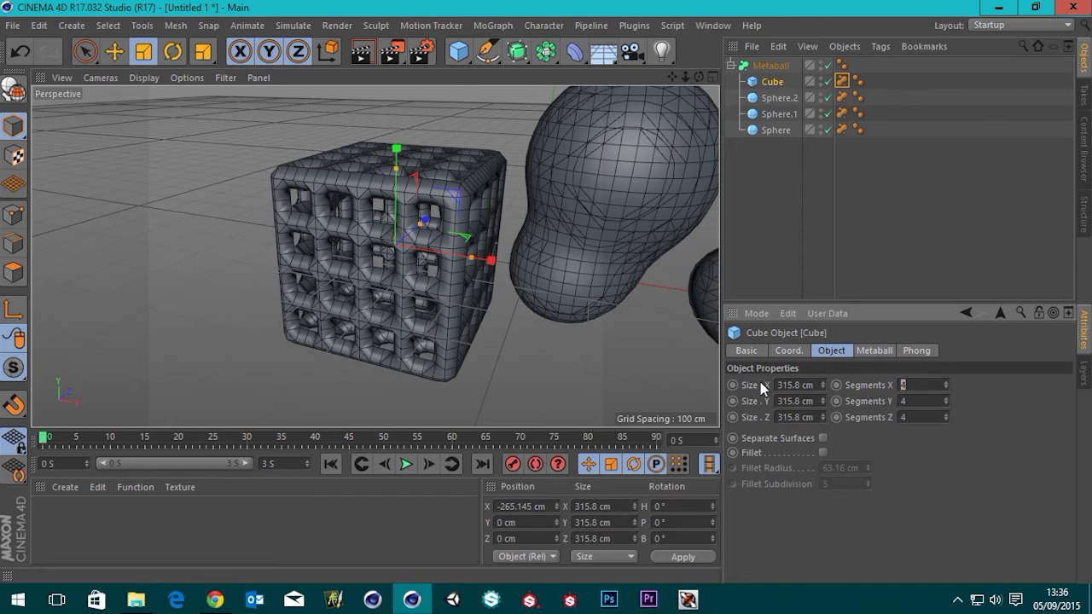
pyautogui.write('2')
pyautogui.press('Tab')
pyautogui.write('3')
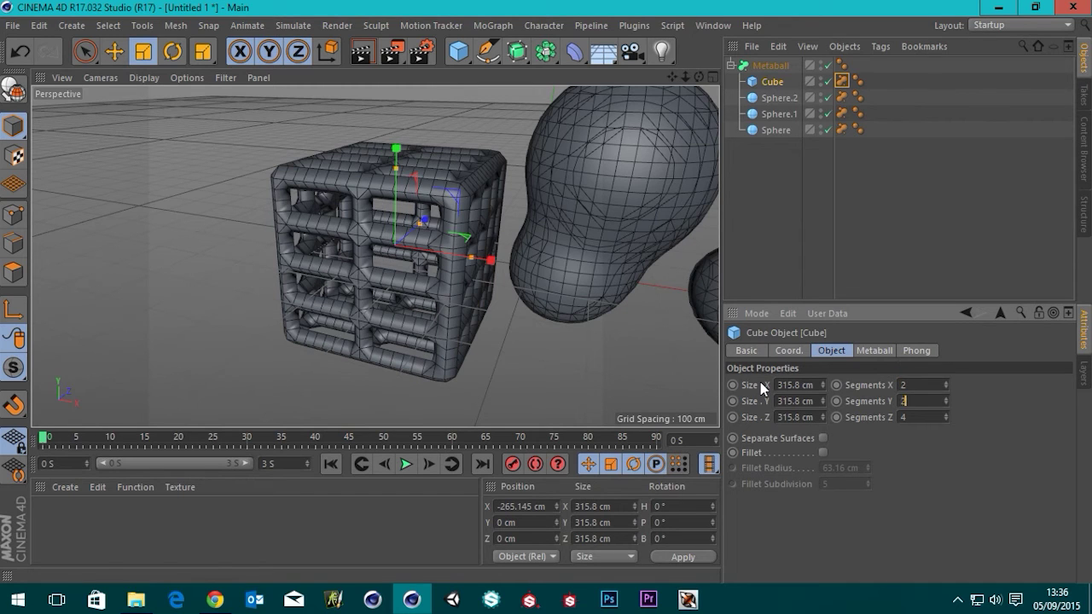
pyautogui.press('Tab')
pyautogui.write('2')
pyautogui.press('Tab')
pyautogui.scroll(-2, 448, 311)
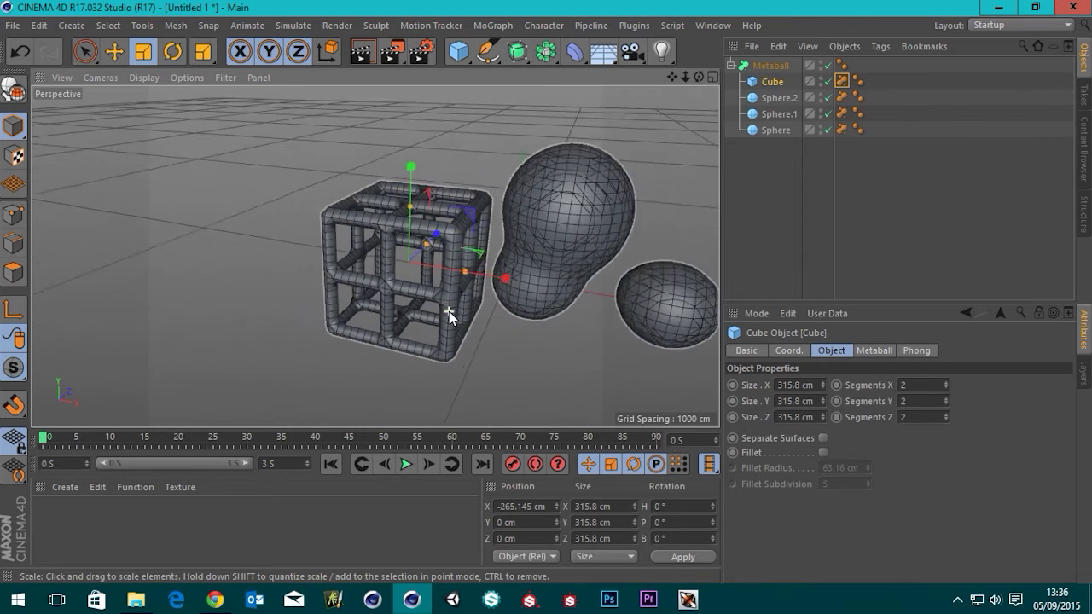
pyautogui.scroll(3, 448, 311)
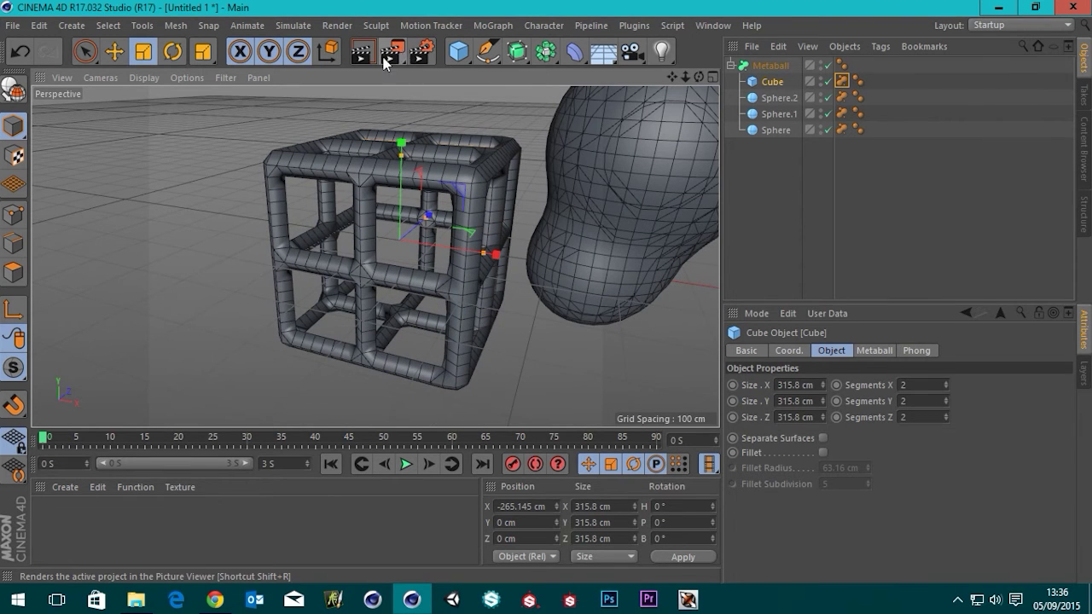
pyautogui.click(399, 54)
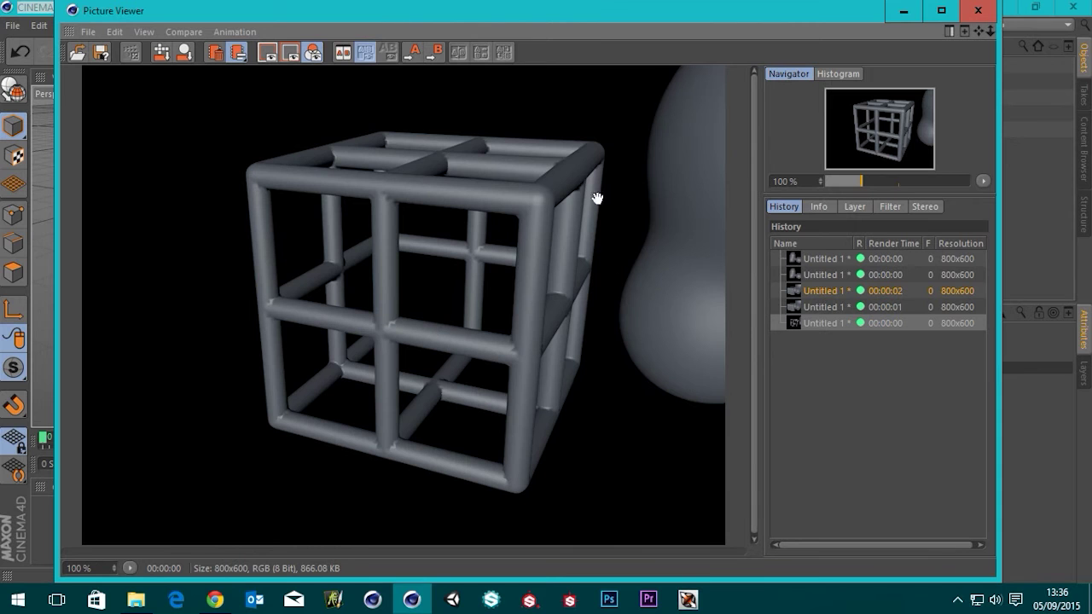
pyautogui.click(977, 10)
# Set the Metaball's Editor Subdivision to 15 cm, toggle Accurate Normals, then reselect the Cube
pyautogui.click(770, 66)
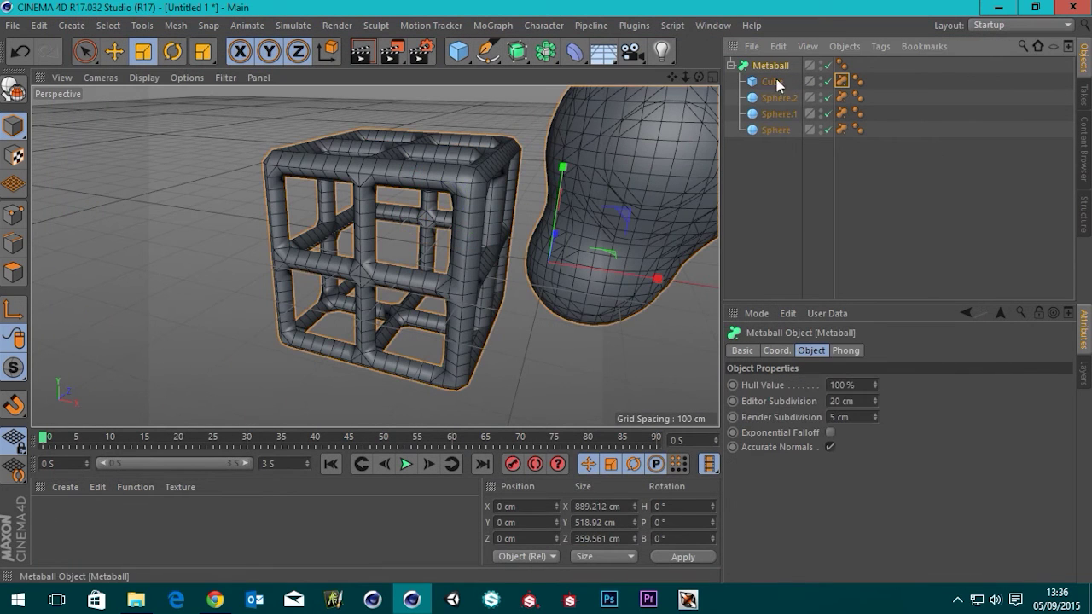
pyautogui.click(853, 415)
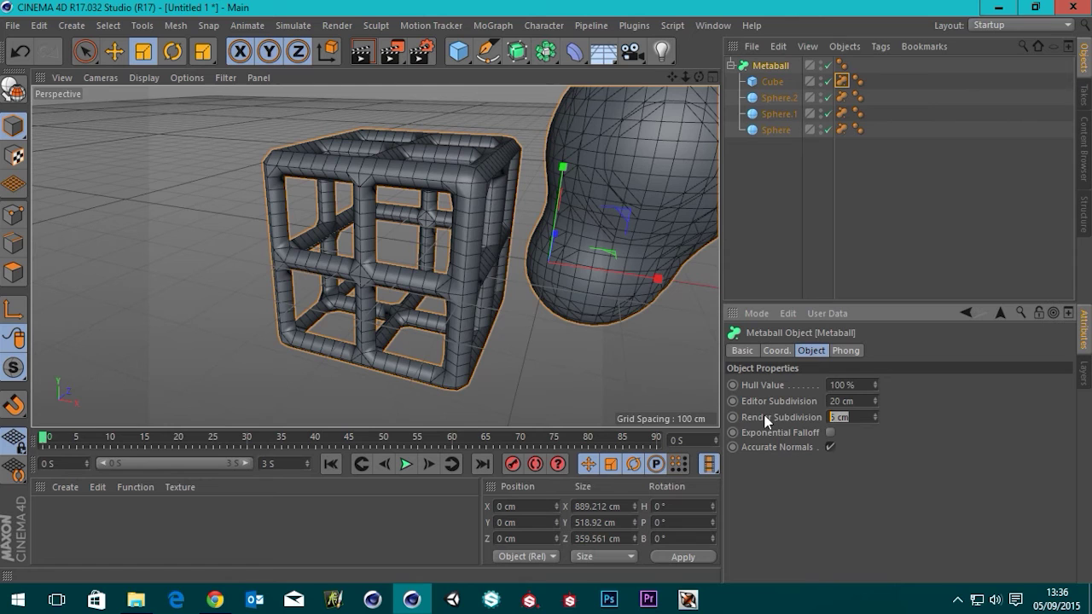
pyautogui.click(853, 400)
pyautogui.write('15')
pyautogui.press('Return')
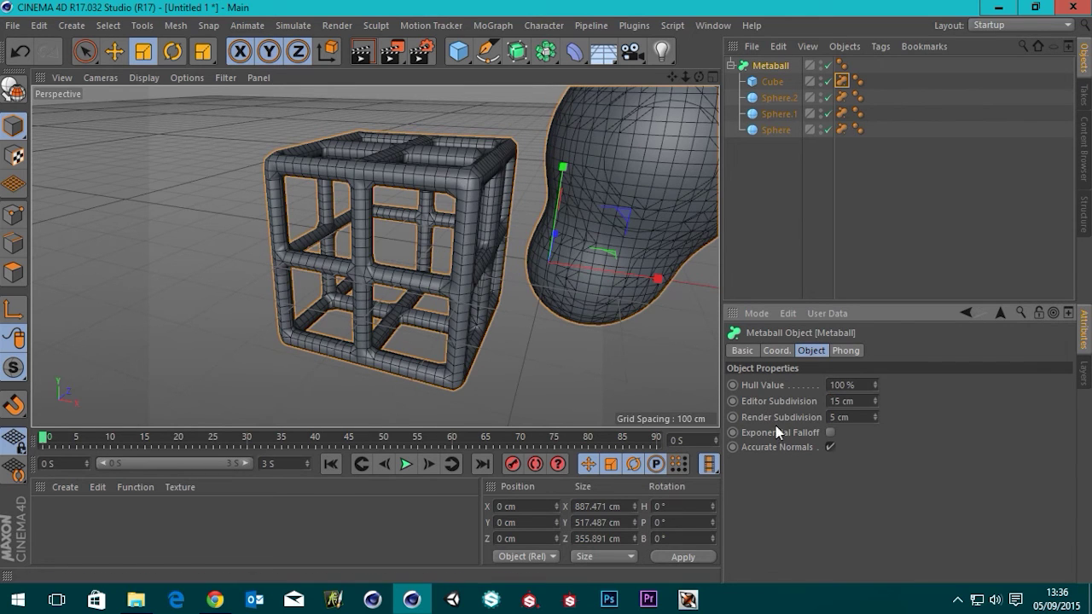
pyautogui.click(829, 447)
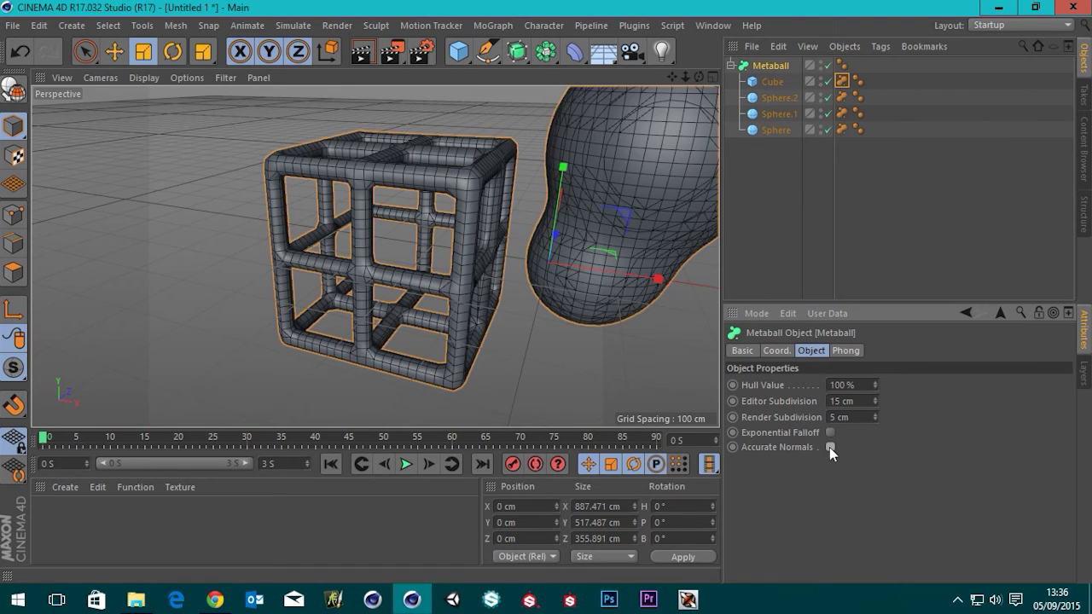
pyautogui.click(774, 81)
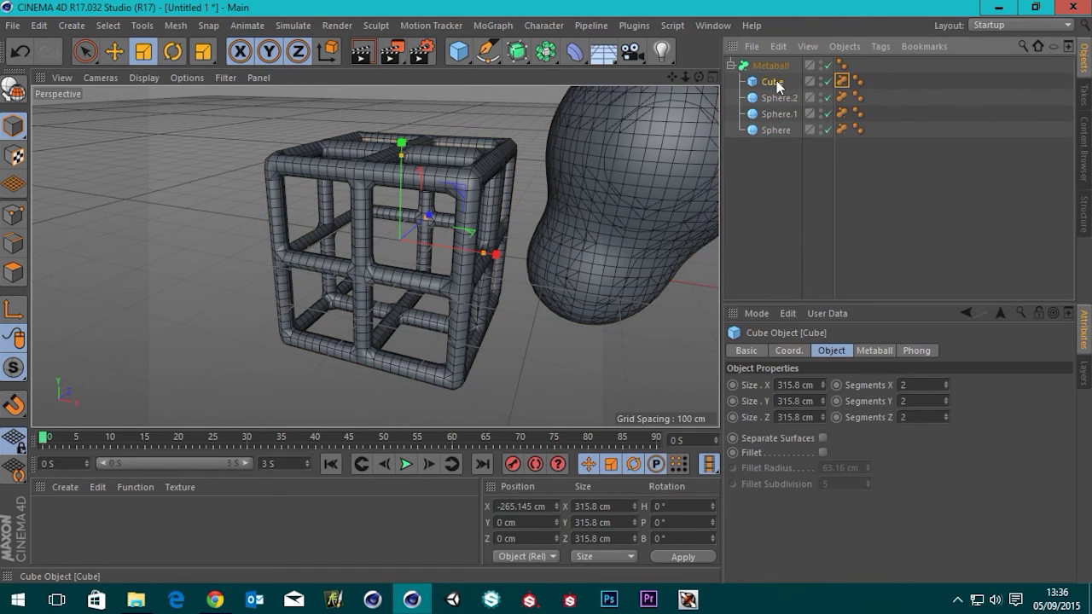
# Raise the Cube's Metaball tag Radius from 13 cm to 26 cm
pyautogui.click(841, 81)
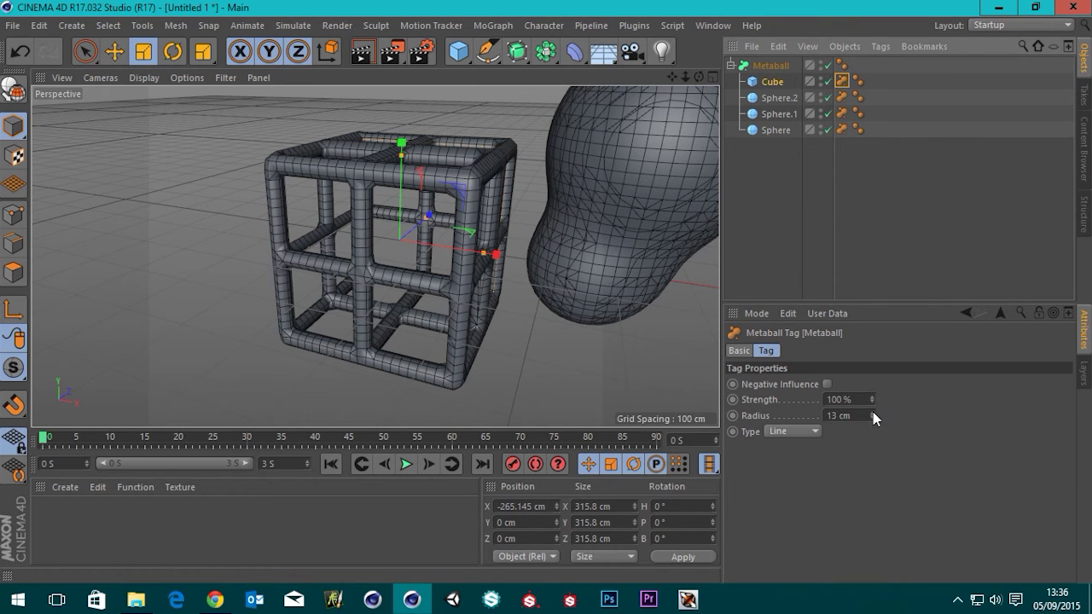
pyautogui.moveTo(872, 412); pyautogui.dragTo(899, 411)
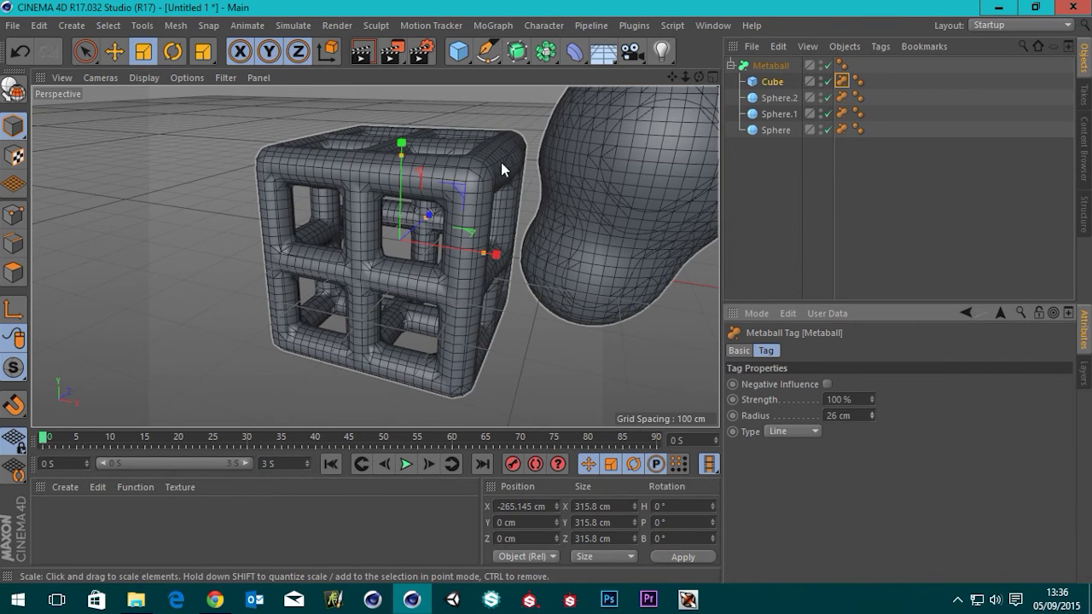
pyautogui.scroll(-4, 521, 182)
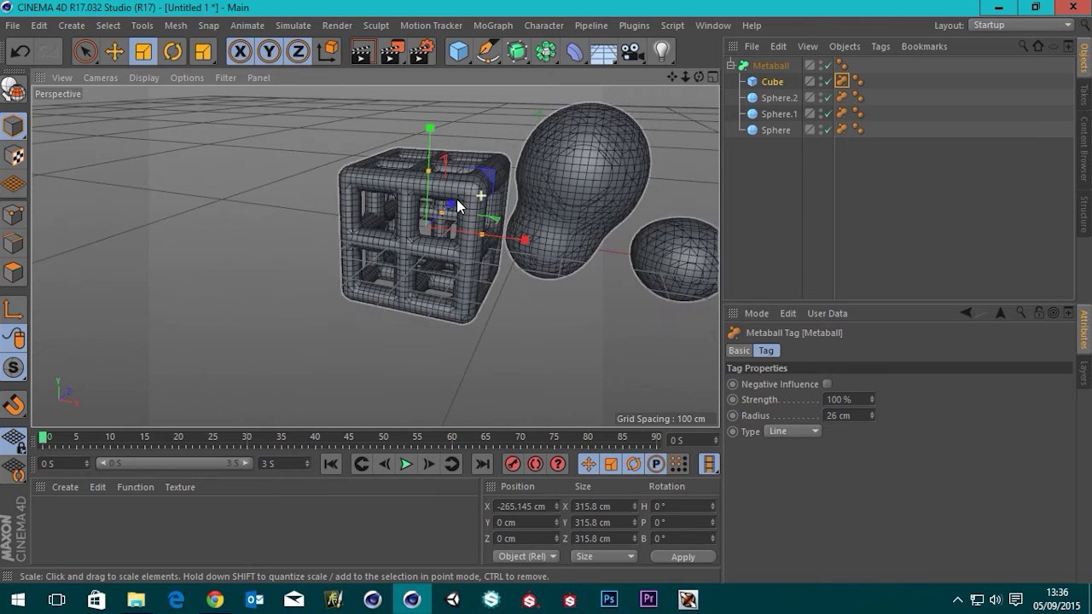
# Move the cube along X to 3.453 cm into the spheres and test-render the blend
pyautogui.click(112, 53)
pyautogui.keyDown('alt'); pyautogui.moveTo(543, 262); pyautogui.dragTo(513, 283); pyautogui.keyUp('alt')
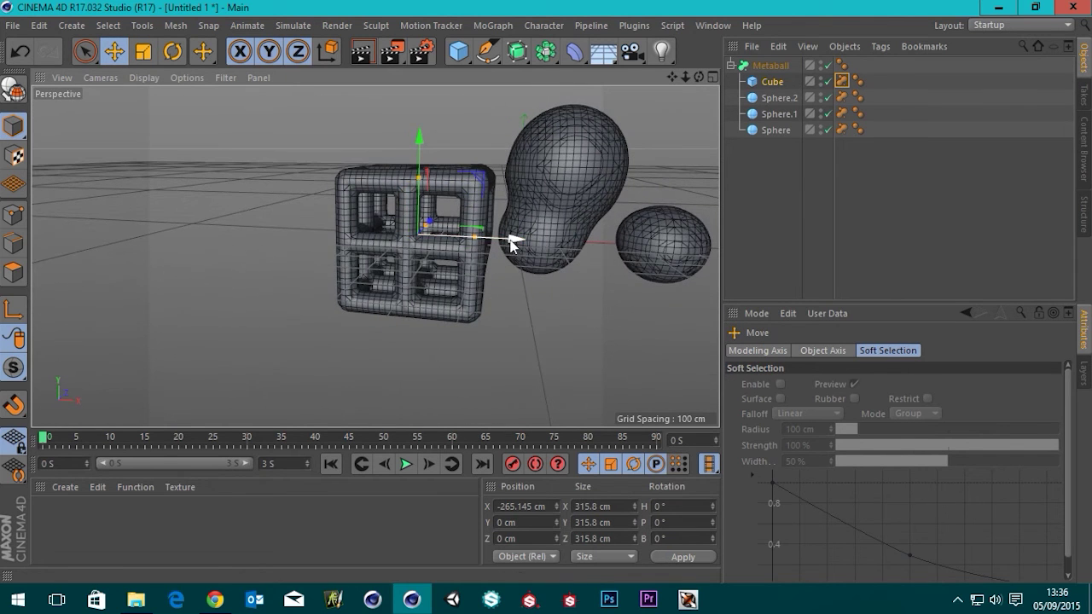
pyautogui.moveTo(512, 239); pyautogui.dragTo(417, 197)
pyautogui.scroll(5, 426, 237)
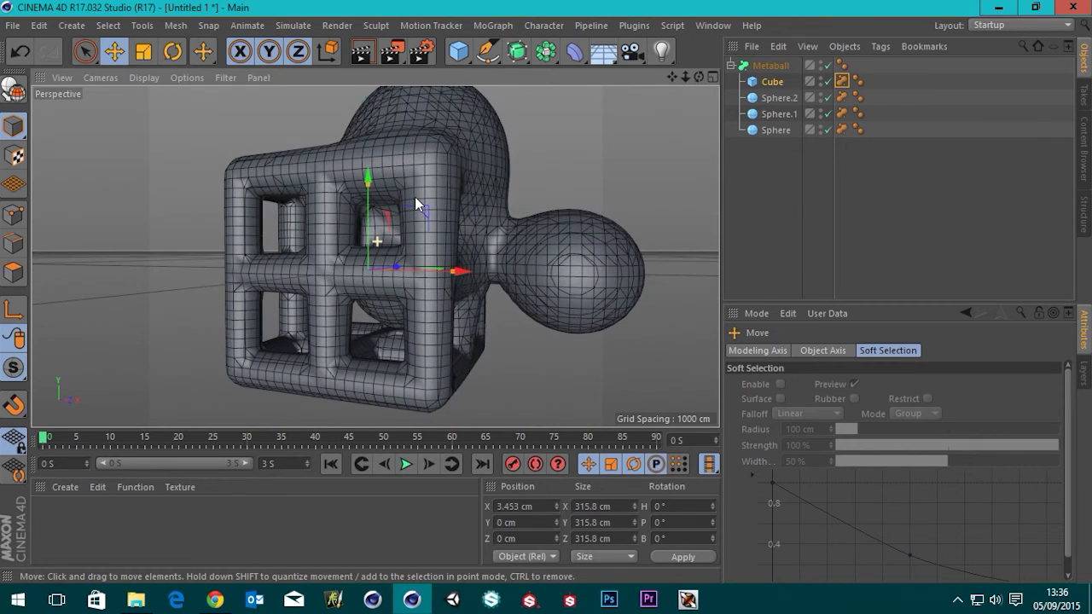
pyautogui.click(394, 54)
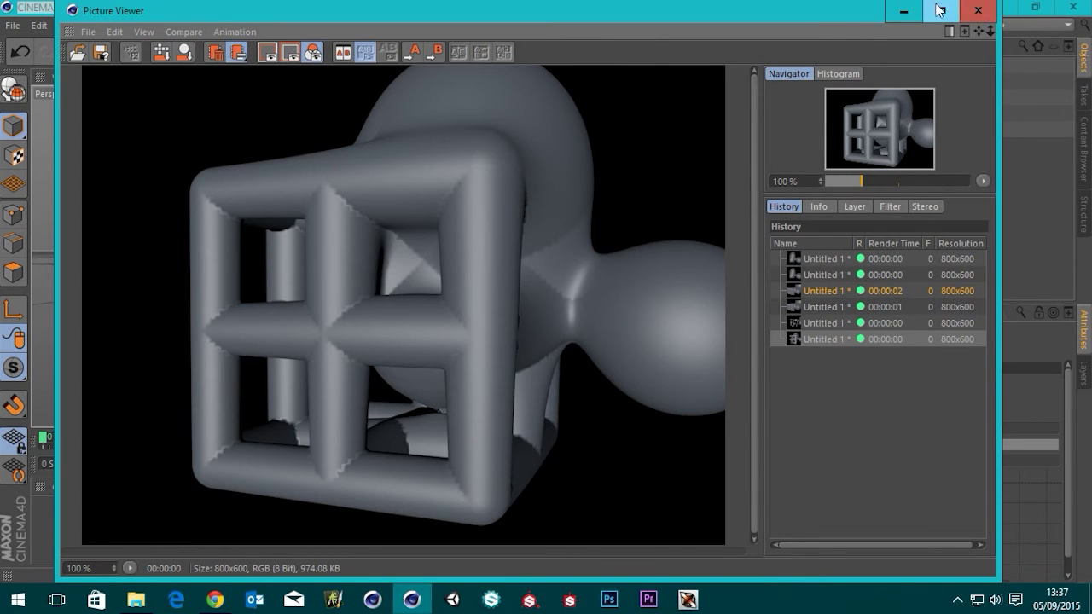
pyautogui.click(978, 11)
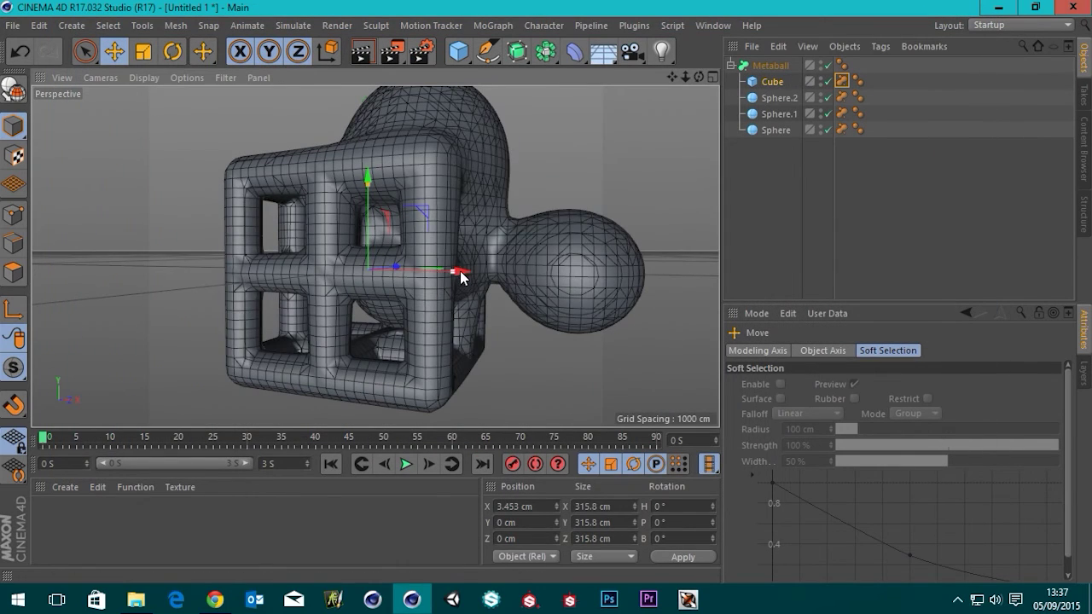
# Undo the cube stretch and set the Metaball's Render Subdivision to 2.5 cm
pyautogui.moveTo(460, 274); pyautogui.dragTo(517, 310)
pyautogui.hotkey('ctrl', 'z')
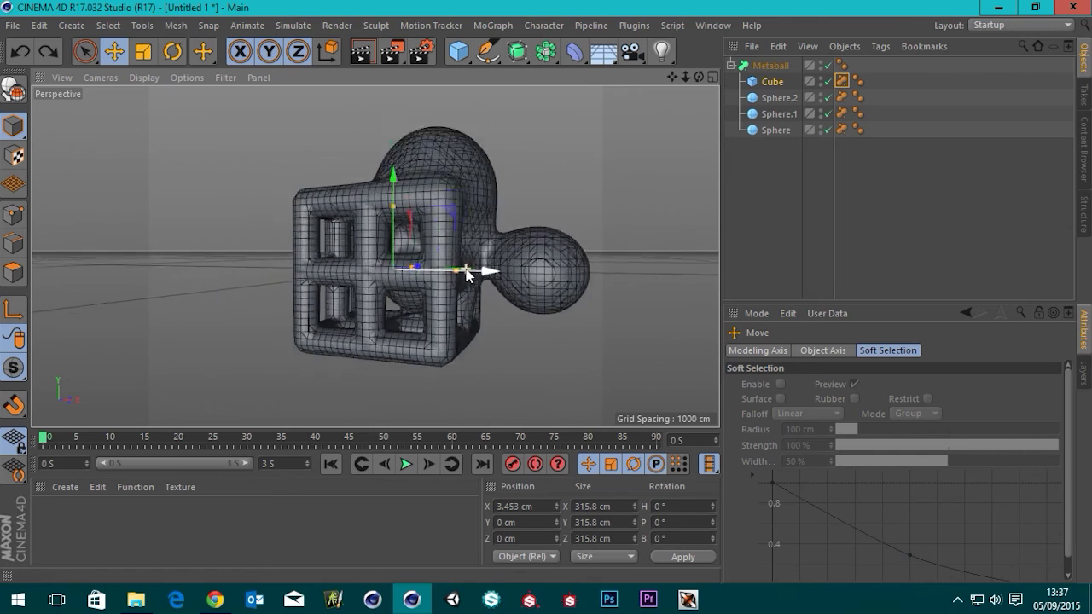
pyautogui.keyDown('alt'); pyautogui.moveTo(438, 296); pyautogui.dragTo(451, 317); pyautogui.keyUp('alt')
pyautogui.moveTo(501, 246); pyautogui.dragTo(373, 315)
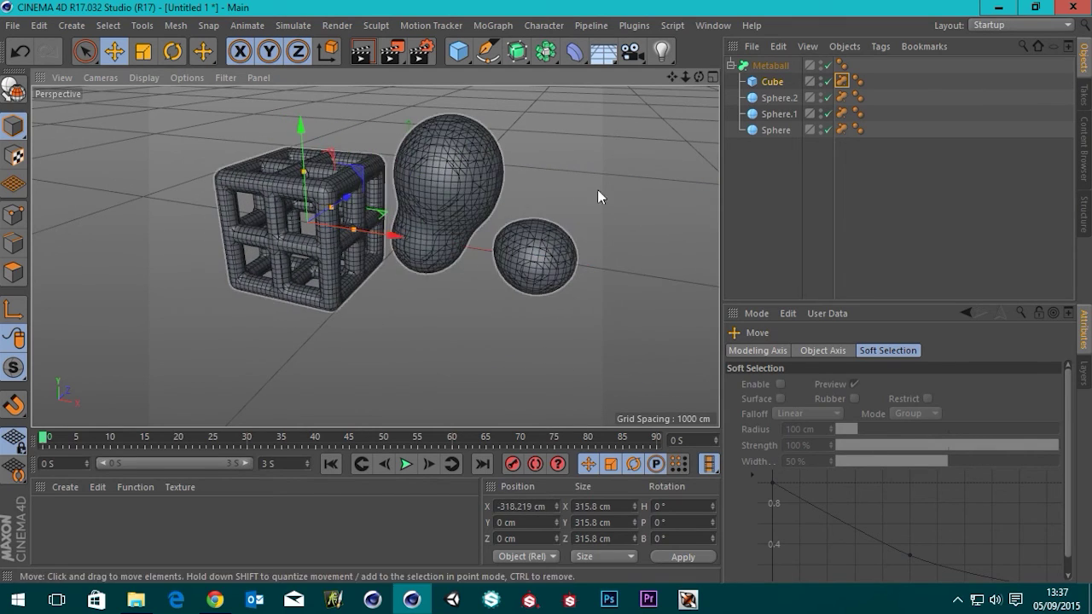
pyautogui.click(771, 65)
pyautogui.click(856, 418)
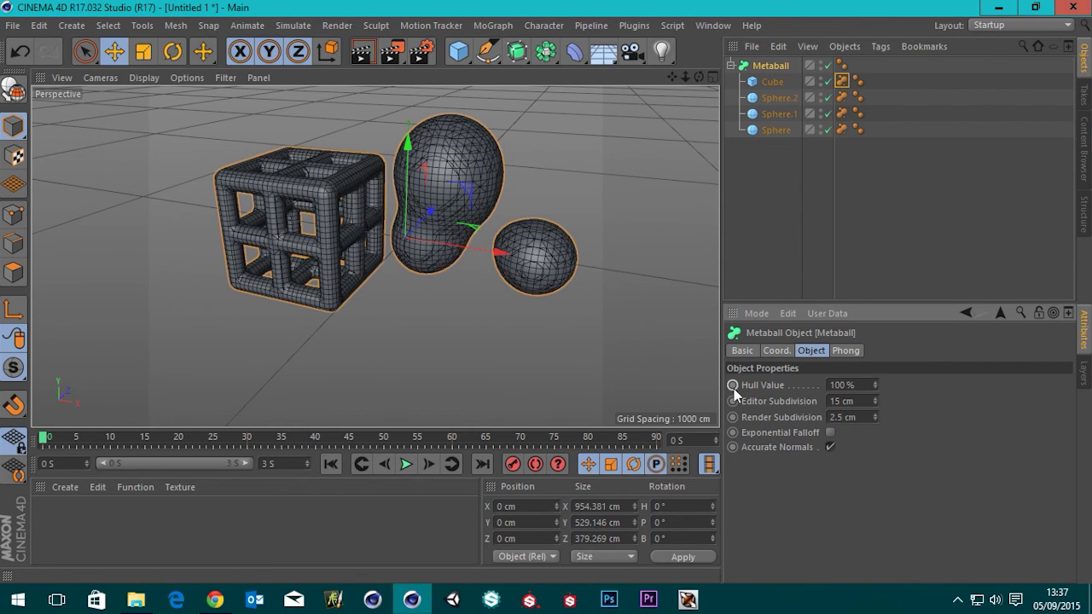
# Slide the cube into the larger sphere, toggle Exponential Falloff, and render the final scene
pyautogui.click(341, 213)
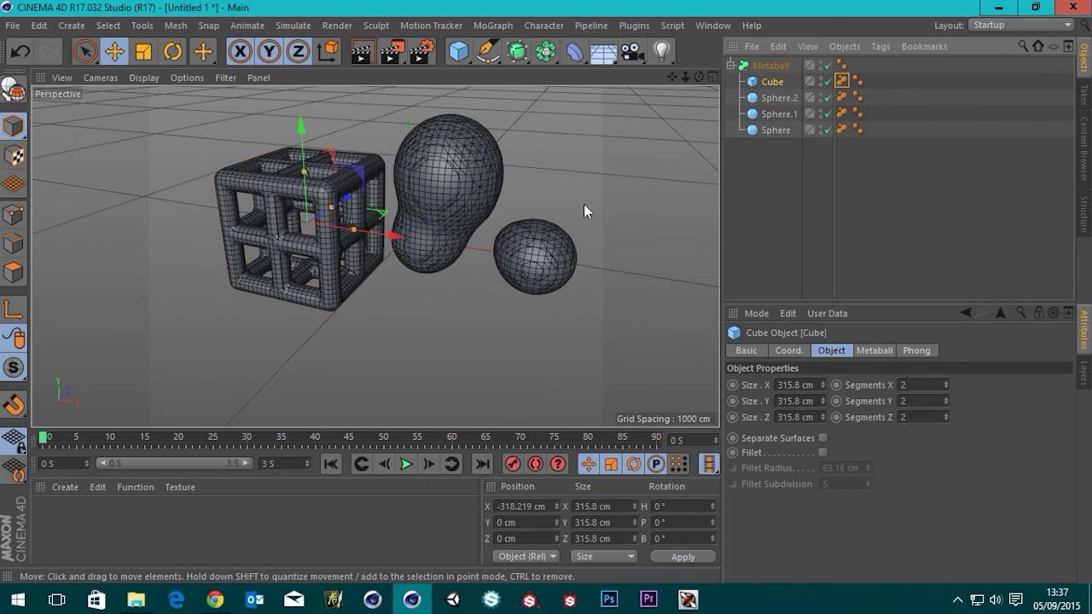
pyautogui.moveTo(382, 241); pyautogui.dragTo(422, 242)
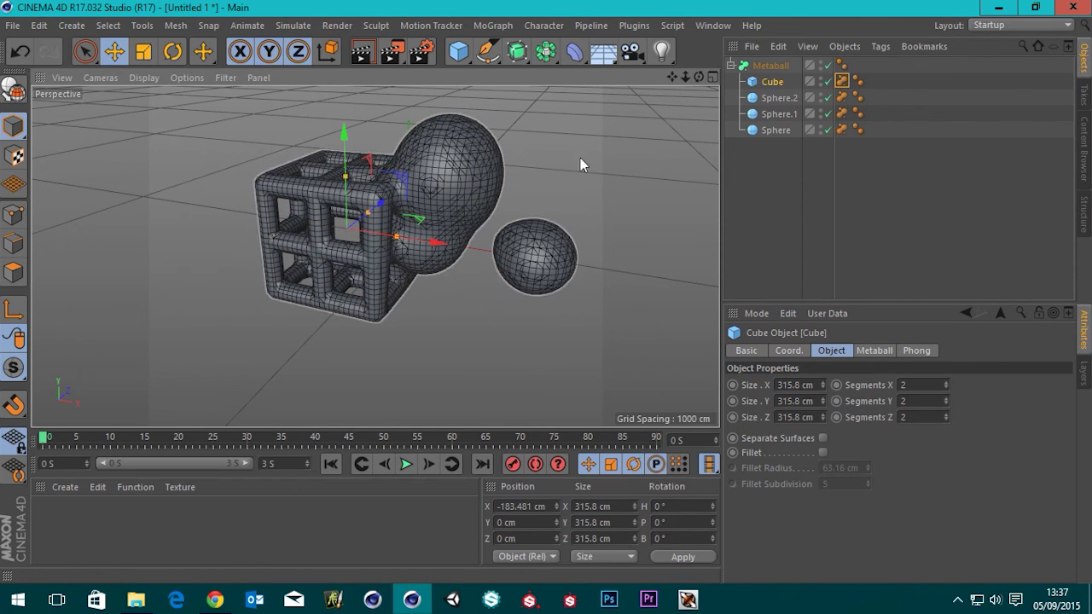
pyautogui.click(772, 67)
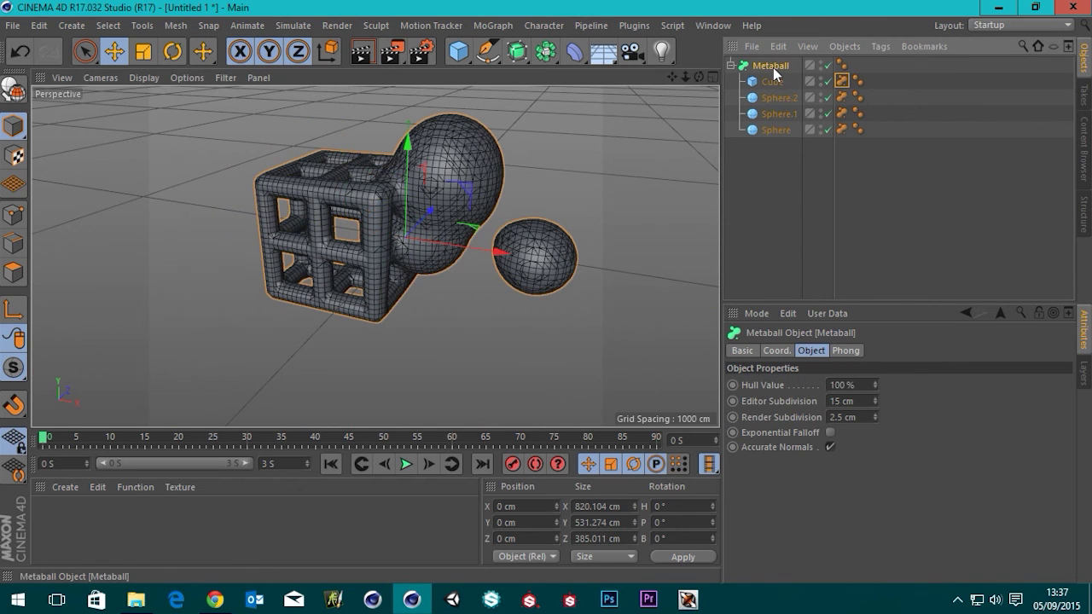
pyautogui.click(829, 433)
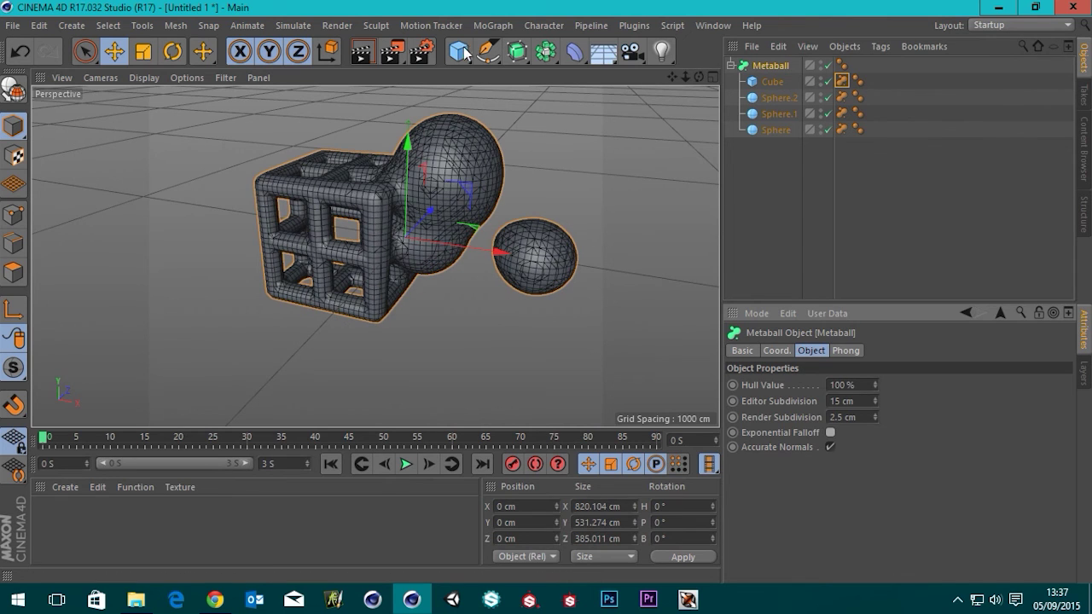
pyautogui.click(392, 52)
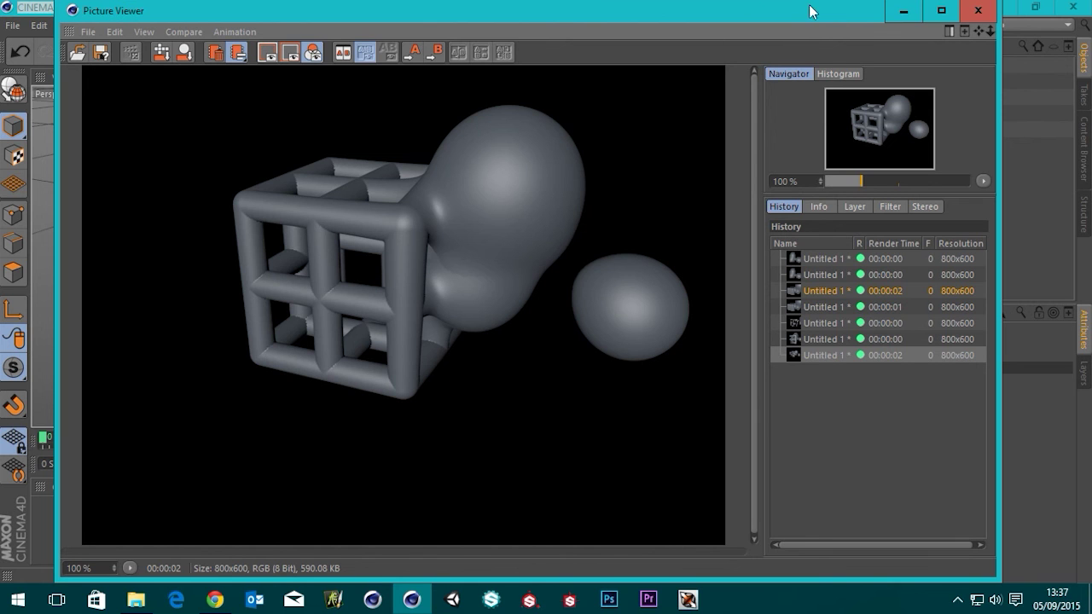
pyautogui.click(977, 11)
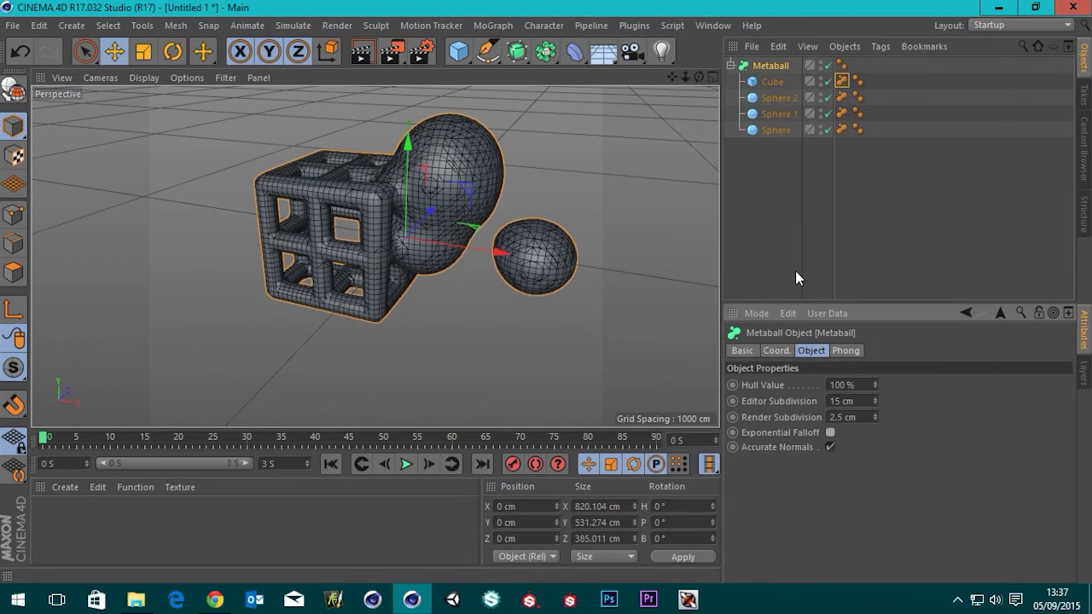
pyautogui.click(793, 194)
pyautogui.click(775, 69)
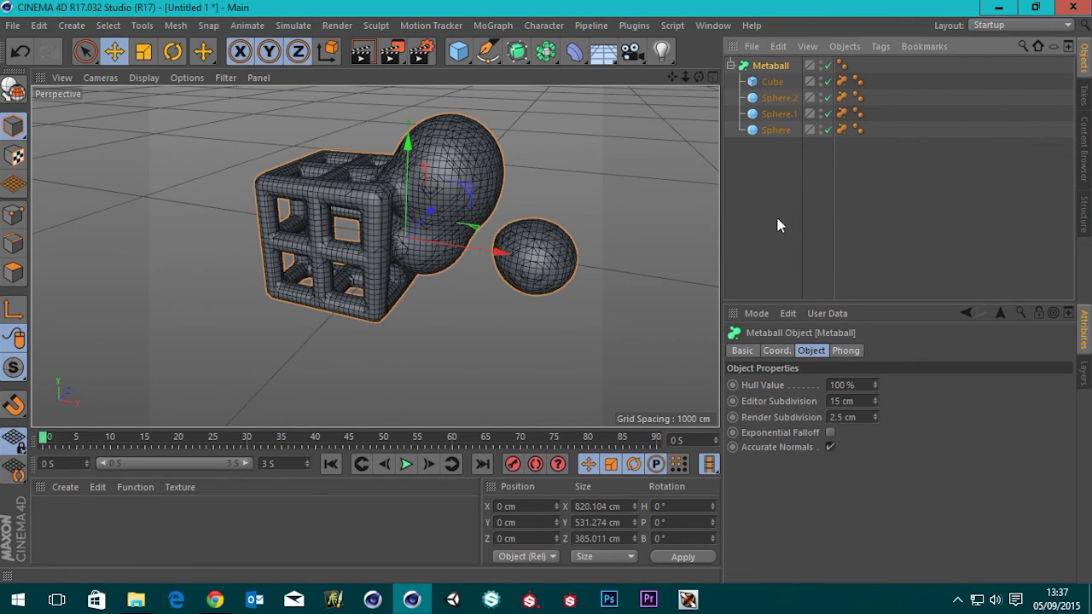
pyautogui.click(770, 161)
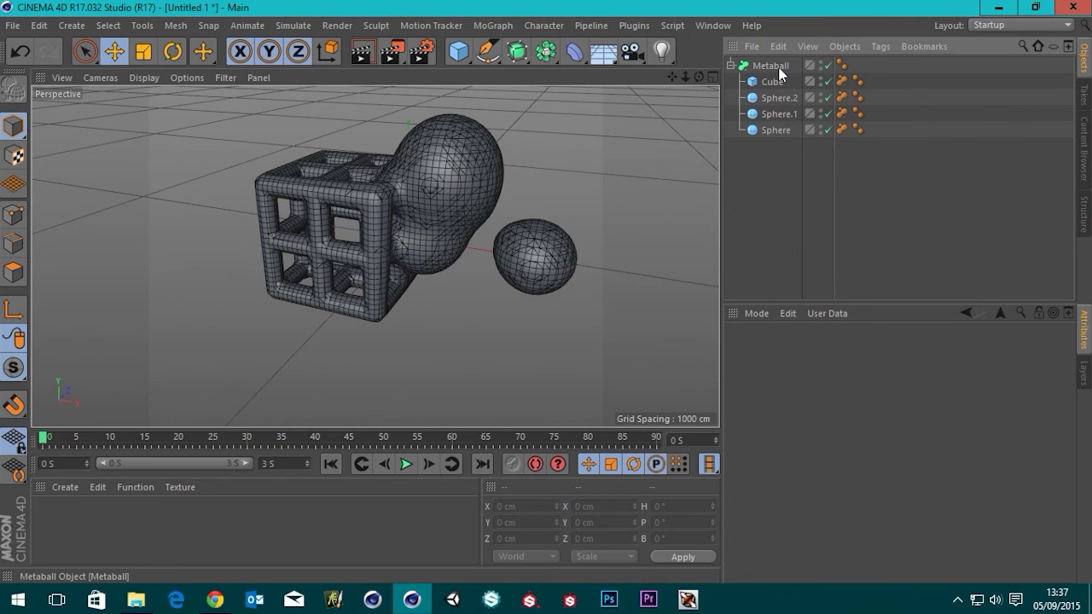